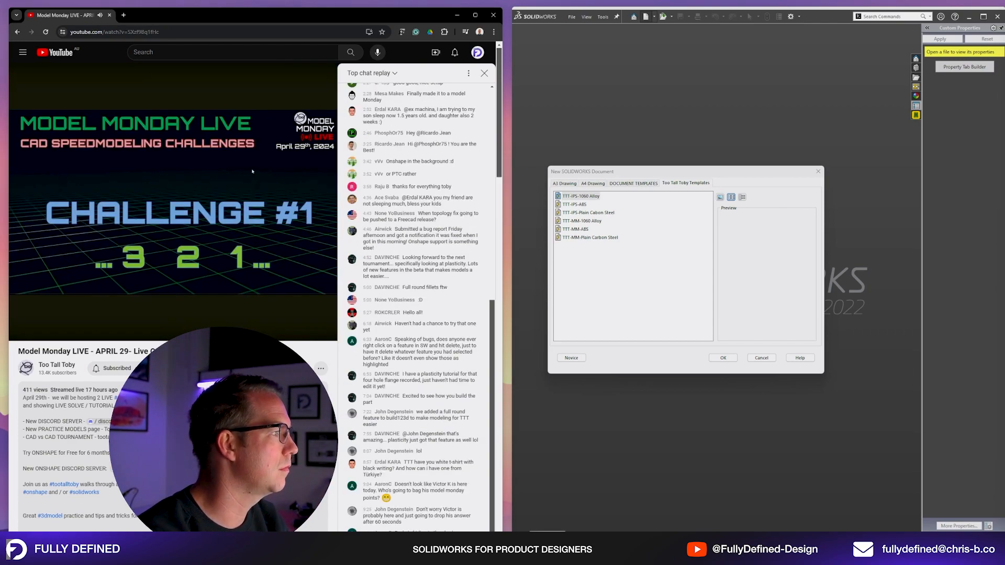
- Capture the challenge drawing from the paused video as a screen snip and keep its enlarged image over the browser
{"action": "left_click", "coordinate": [547, 546]}
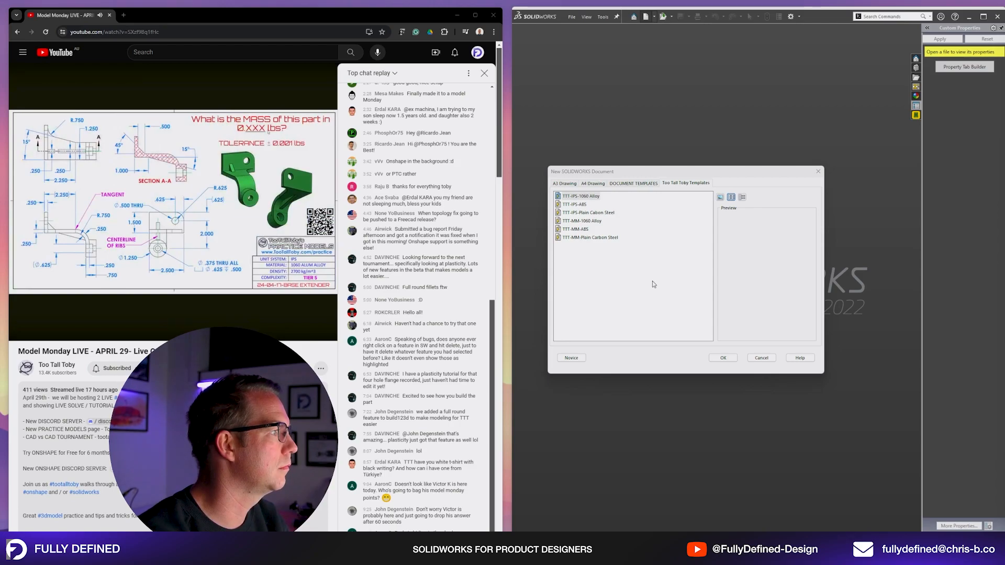
{"action": "left_click", "coordinate": [430, 254]}
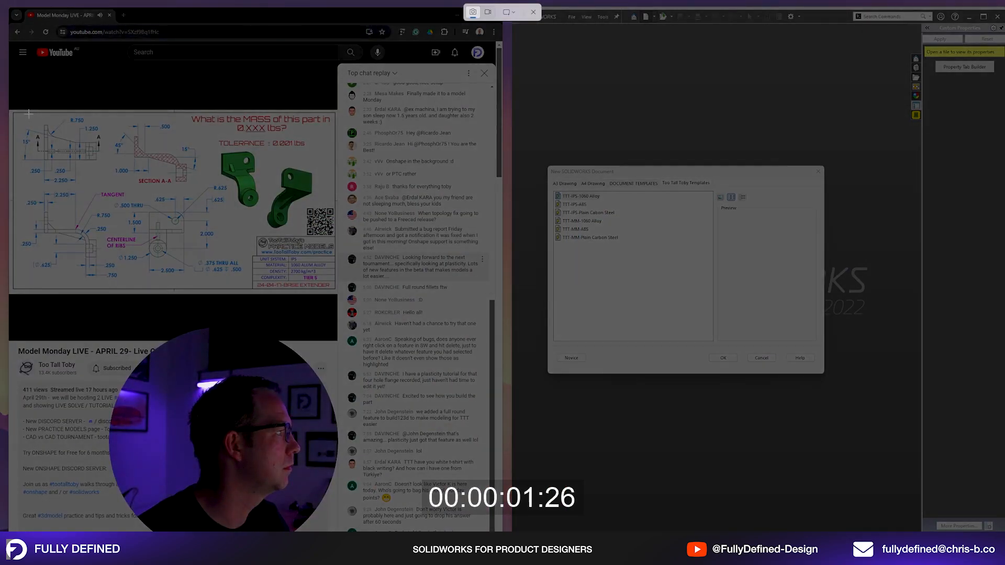
{"action": "mouse_move", "coordinate": [11, 110]}
{"action": "left_mouse_down"}
{"action": "mouse_move", "coordinate": [317, 264]}
{"action": "mouse_move", "coordinate": [335, 289]}
{"action": "left_mouse_up"}
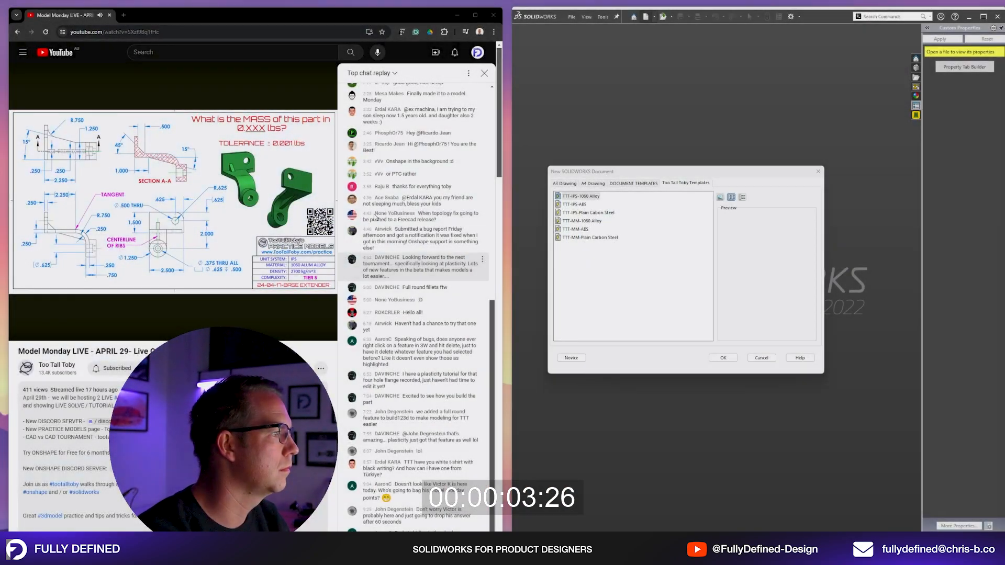
{"action": "left_click_drag", "start_coordinate": [574, 228], "coordinate": [1004, 125]}
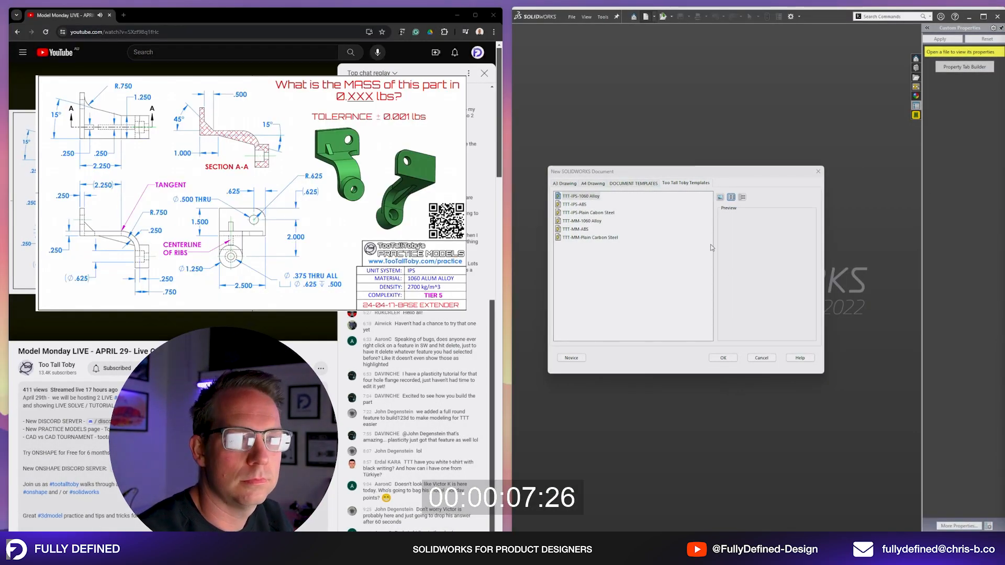
- Create a new part from the TTT-IPS-1060 Alloy template and start a sketch on the Front plane
{"action": "left_click", "coordinate": [580, 196]}
{"action": "left_click", "coordinate": [723, 358]}
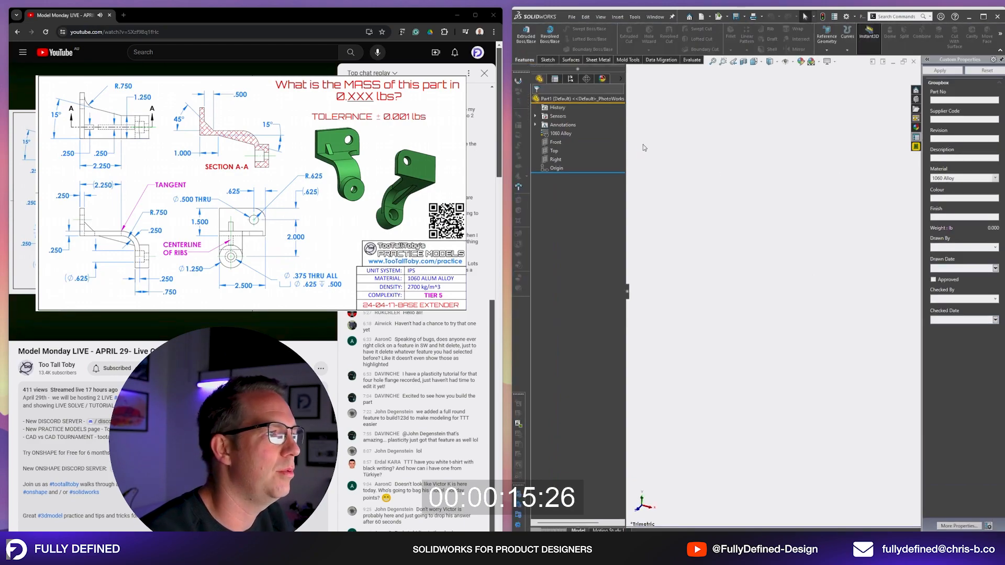
{"action": "left_click", "coordinate": [554, 141]}
{"action": "left_click", "coordinate": [563, 132]}
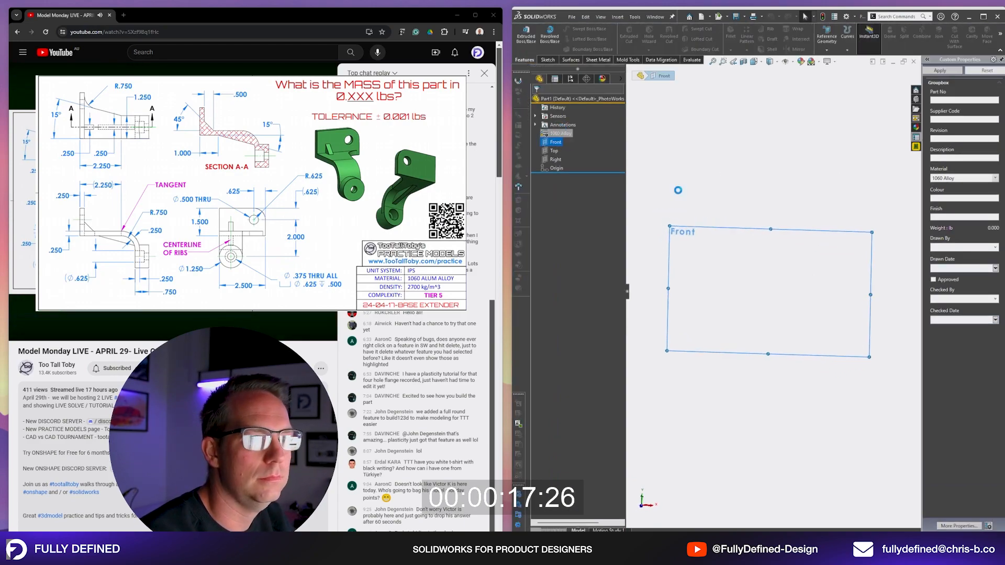
- Draw a corner rectangle from the origin, 1.5 in high and 0.25 in wide
{"action": "key", "text": "r"}
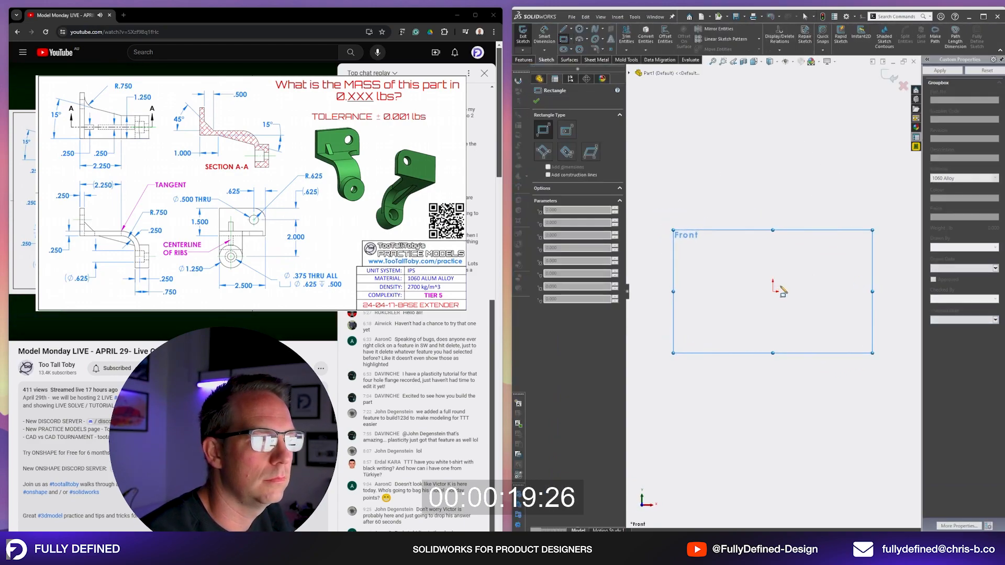
{"action": "left_click", "coordinate": [772, 291]}
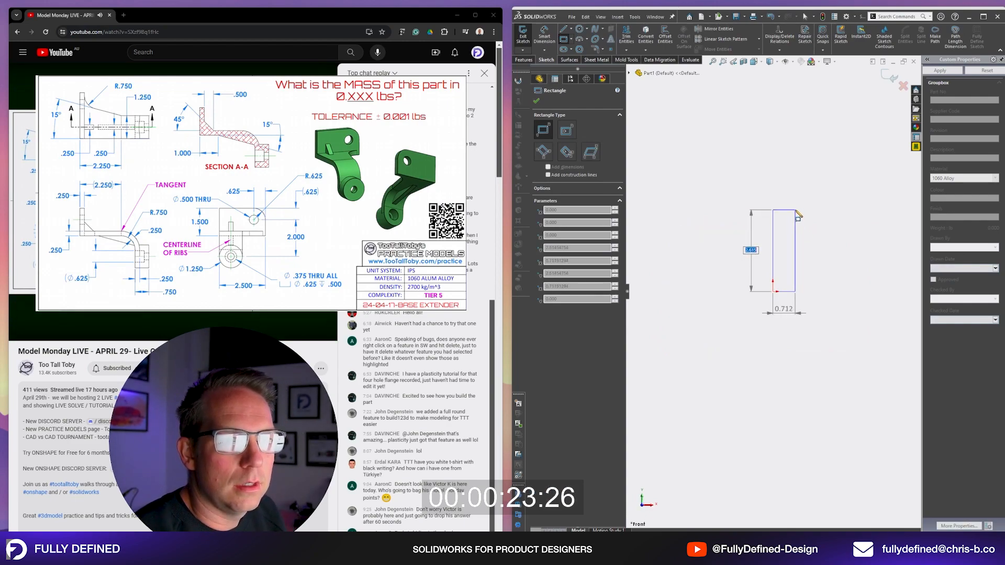
{"action": "type", "text": "1.5"}
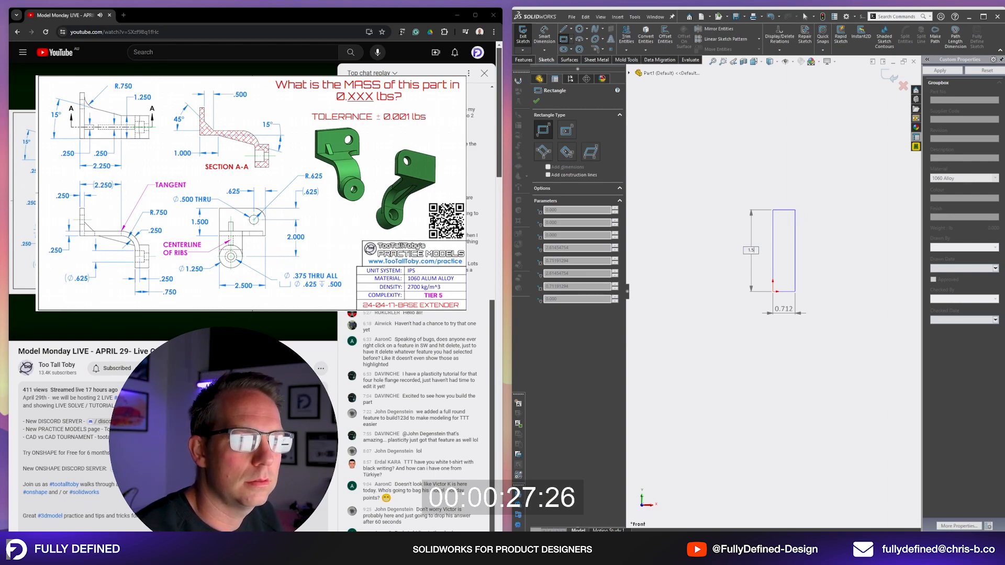
{"action": "key", "text": "Tab"}
{"action": "type", "text": ".25"}
{"action": "key", "text": "Return"}
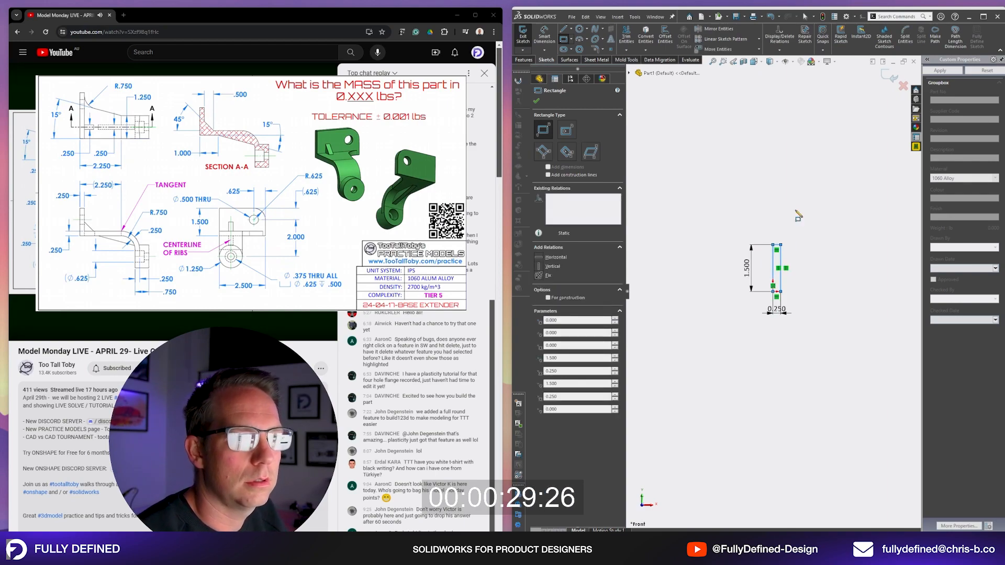
{"action": "scroll", "coordinate": [835, 313], "scroll_direction": "up", "scroll_amount": 3}
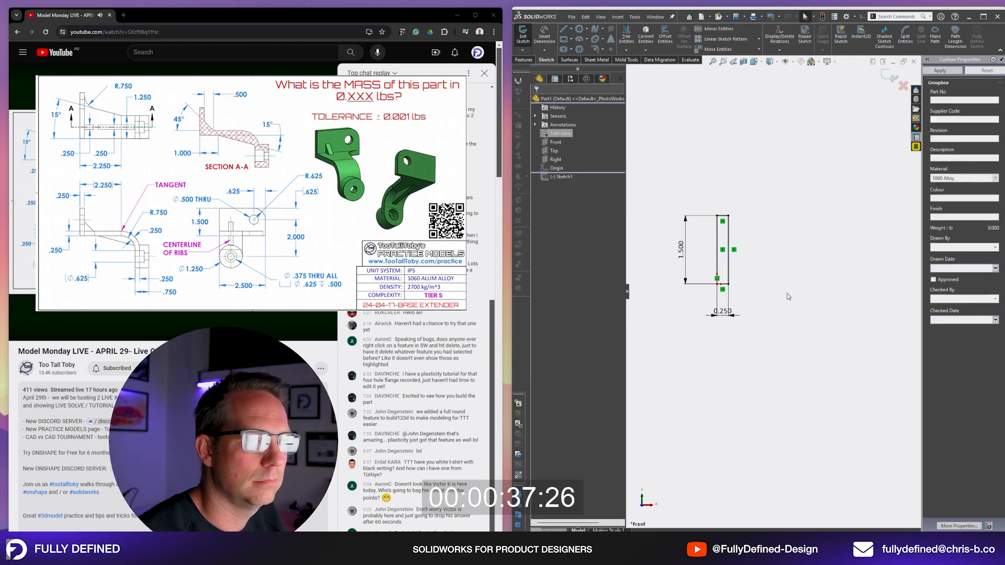
{"action": "key", "text": "Escape"}
- Sketch a horizontal line from the rectangle's lower corner, a tangent arc curving down, a vertical line and a short horizontal end line
{"action": "scroll", "coordinate": [774, 296], "scroll_direction": "up", "scroll_amount": 1}
{"action": "key", "text": "l"}
{"action": "left_click", "coordinate": [715, 282]}
{"action": "left_click", "coordinate": [824, 282]}
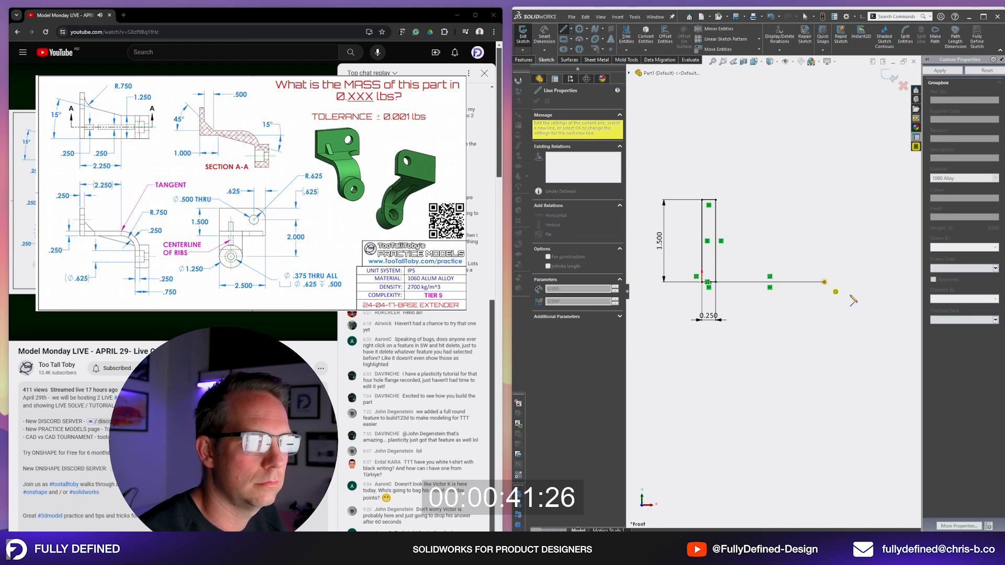
{"action": "left_click", "coordinate": [862, 320]}
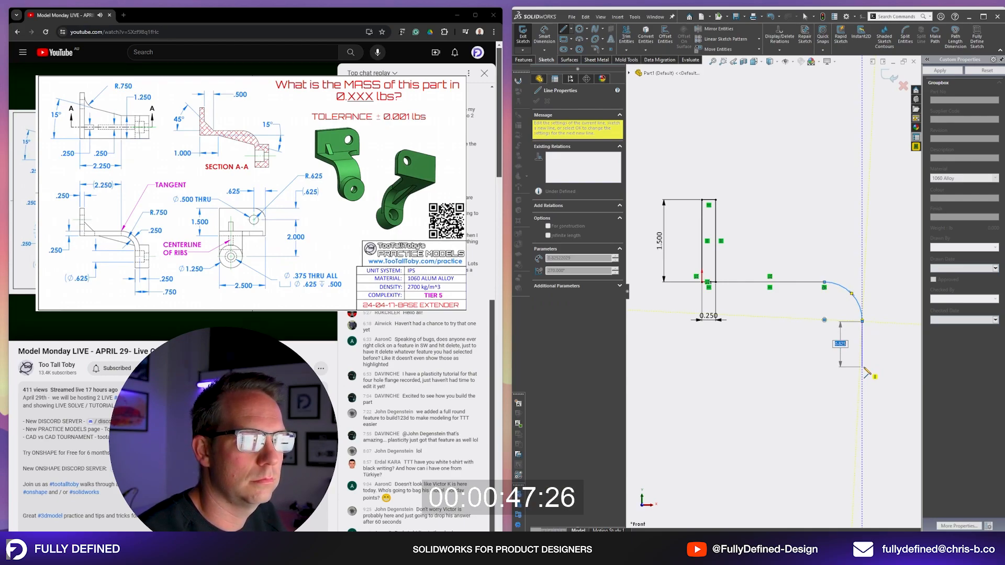
{"action": "left_click", "coordinate": [862, 366]}
{"action": "left_click", "coordinate": [877, 367]}
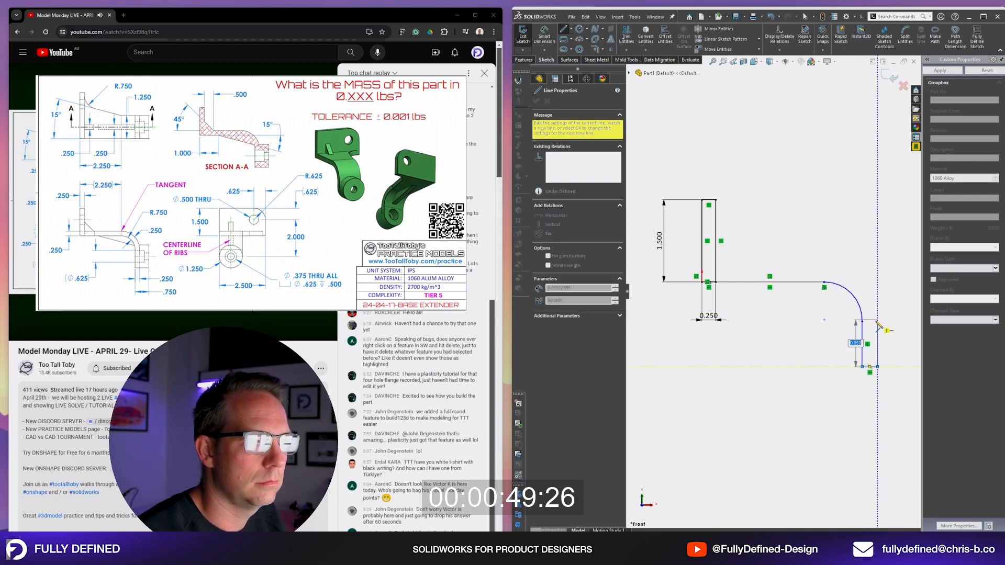
- Close the bent arm profile with an outer vertical line, a tangent outer arc and a horizontal line back to the rectangle
{"action": "left_click", "coordinate": [880, 321]}
{"action": "key", "text": "a"}
{"action": "left_click", "coordinate": [824, 269]}
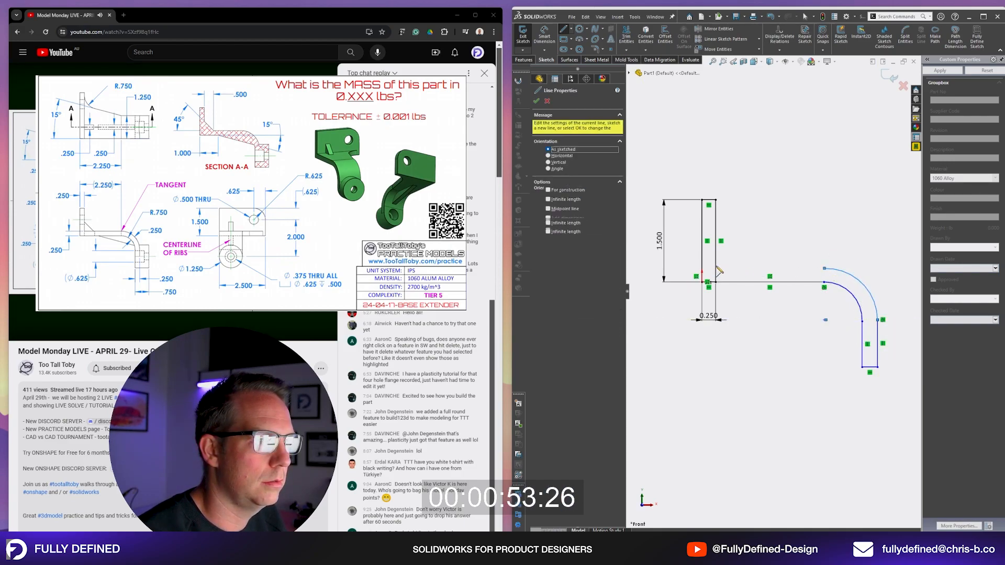
{"action": "left_click", "coordinate": [720, 268]}
{"action": "key", "text": "Escape"}
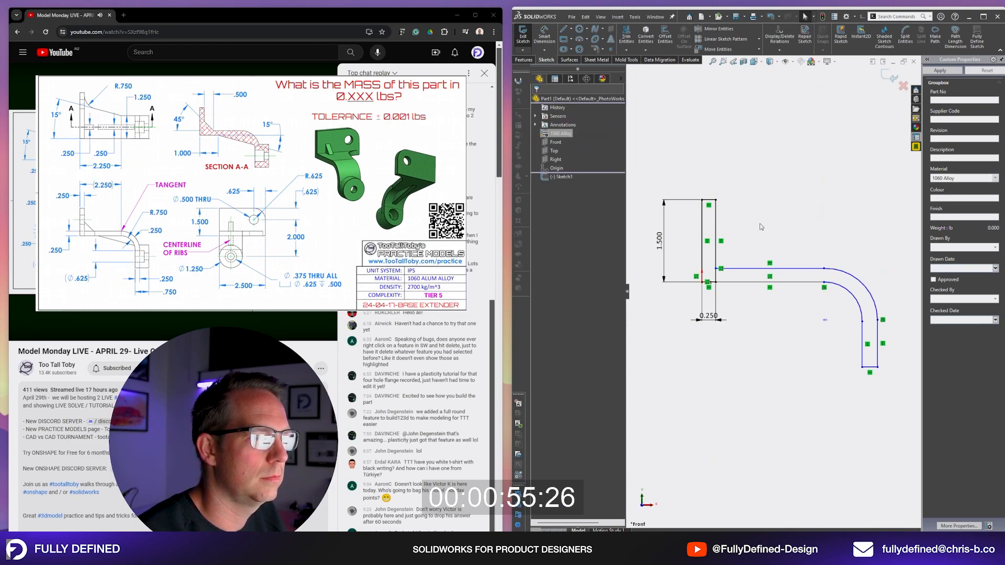
- Make the inner and outer bend arcs concentric
{"action": "left_click_drag", "start_coordinate": [880, 301], "coordinate": [828, 263]}
{"action": "left_click", "coordinate": [553, 247]}
{"action": "left_click", "coordinate": [853, 335]}
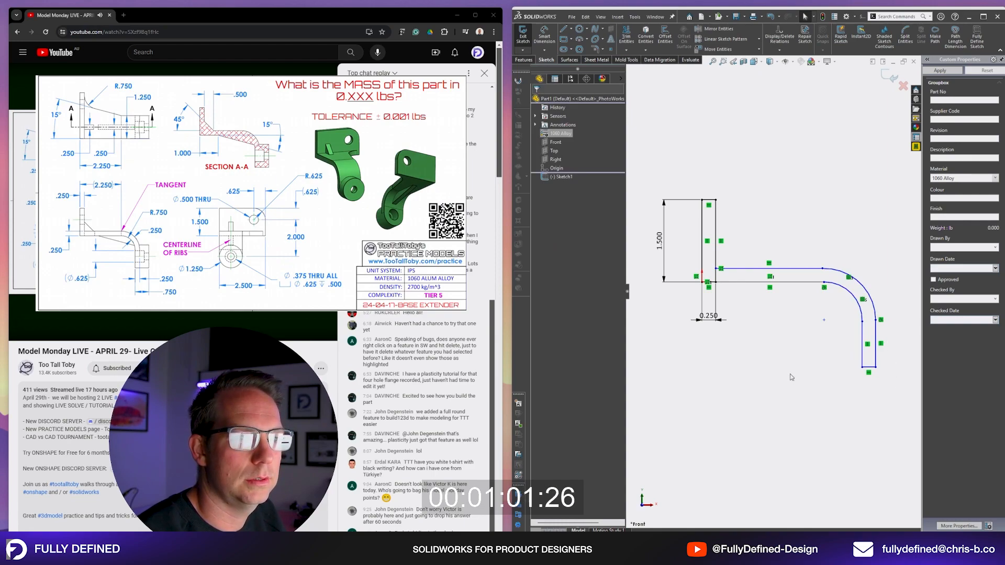
- Dimension the short end line of the downward leg at 0.25 in
{"action": "right_click_drag", "start_coordinate": [803, 424], "coordinate": [815, 344]}
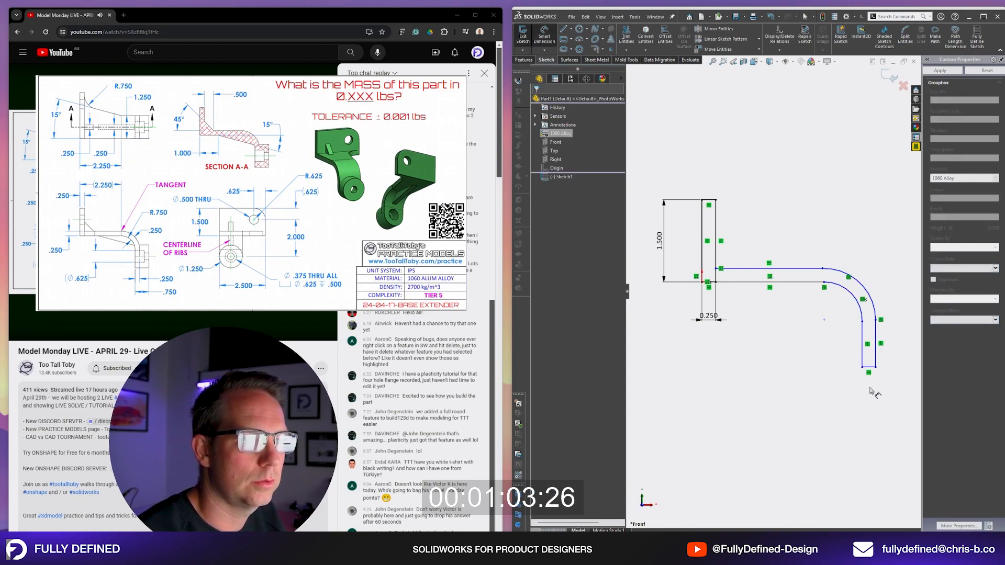
{"action": "left_click", "coordinate": [868, 367]}
{"action": "left_click", "coordinate": [857, 400]}
{"action": "key", "text": "Return"}
{"action": "key", "text": "Escape"}
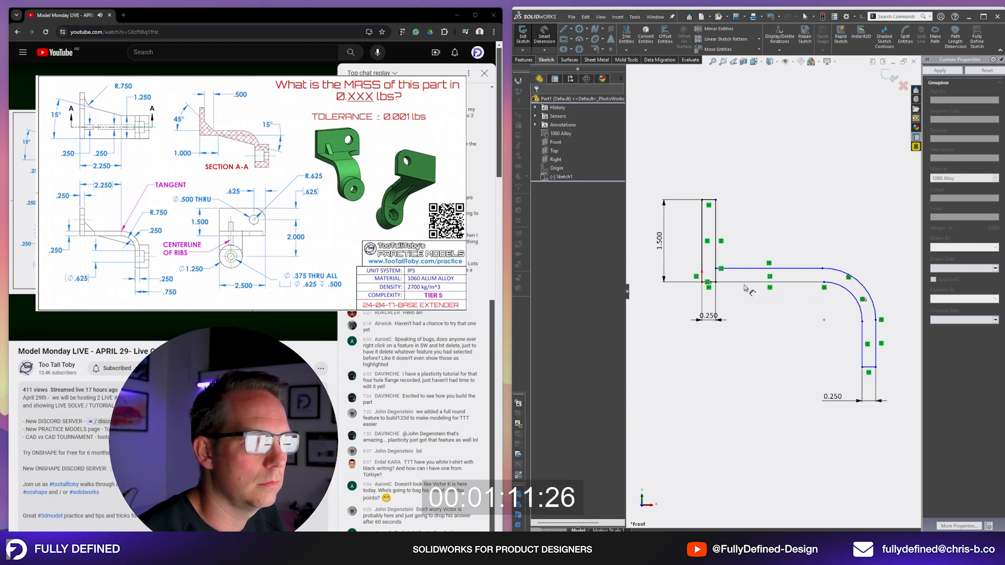
- Dimension the thickness of the horizontal arm at 0.25 in
{"action": "left_click", "coordinate": [743, 269]}
{"action": "left_click", "coordinate": [747, 282]}
{"action": "left_click", "coordinate": [749, 283]}
{"action": "type", "text": ".25"}
{"action": "key", "text": "Return"}
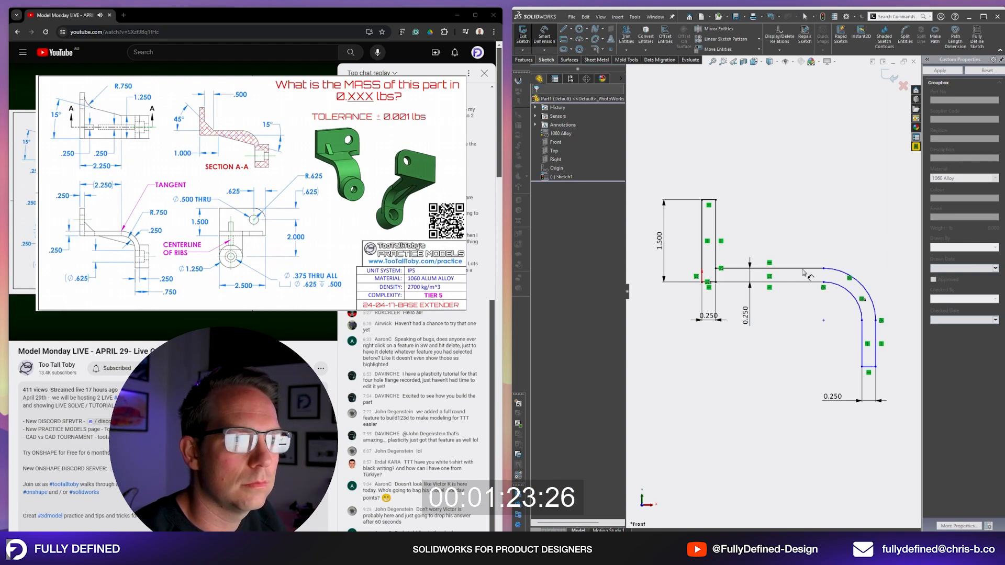
- Dimension the distance from the rectangle's outer vertical edge to the start of the outer bend arc at 2.25 in
{"action": "left_click", "coordinate": [823, 269]}
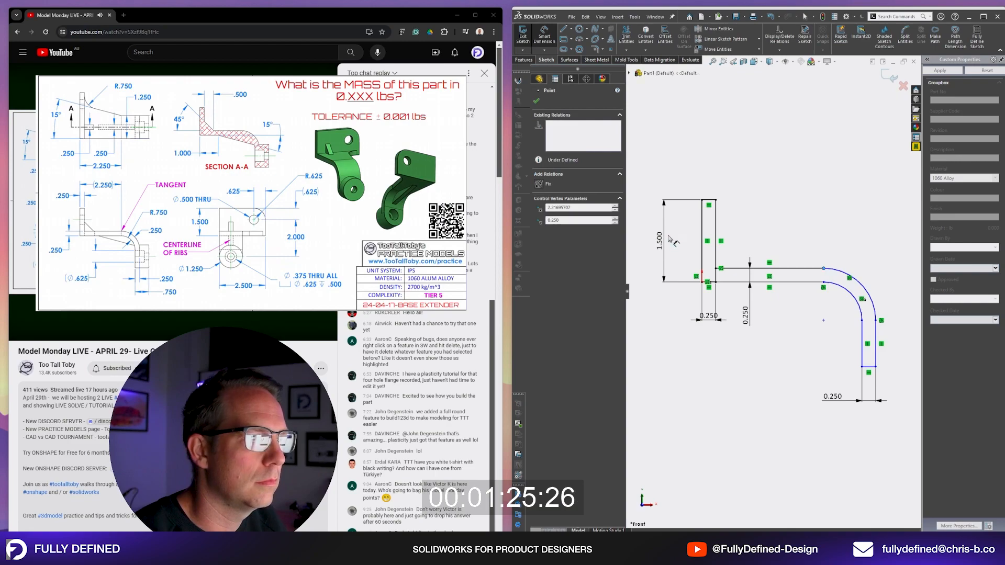
{"action": "left_click", "coordinate": [702, 256]}
{"action": "left_click", "coordinate": [759, 176]}
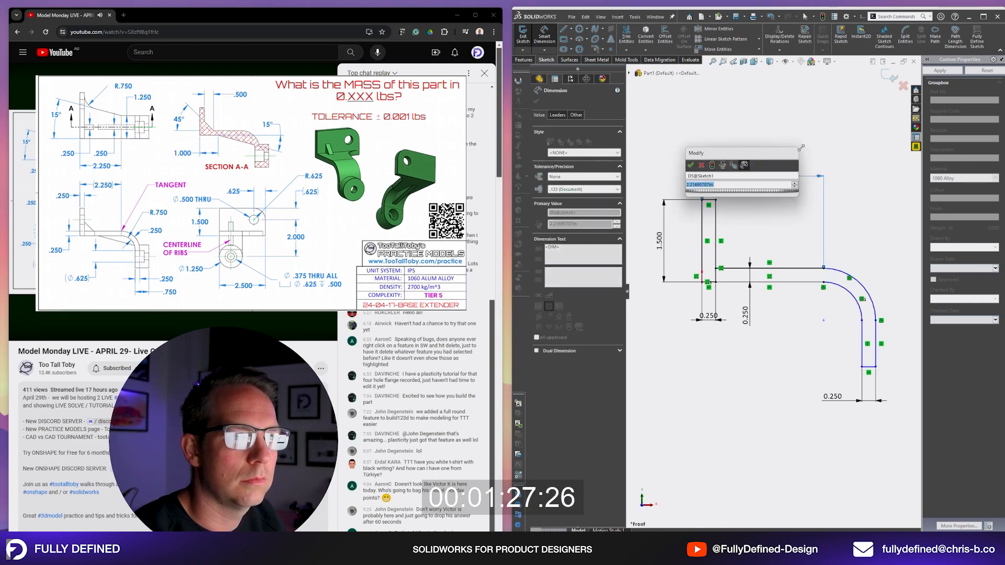
{"action": "type", "text": "2.25"}
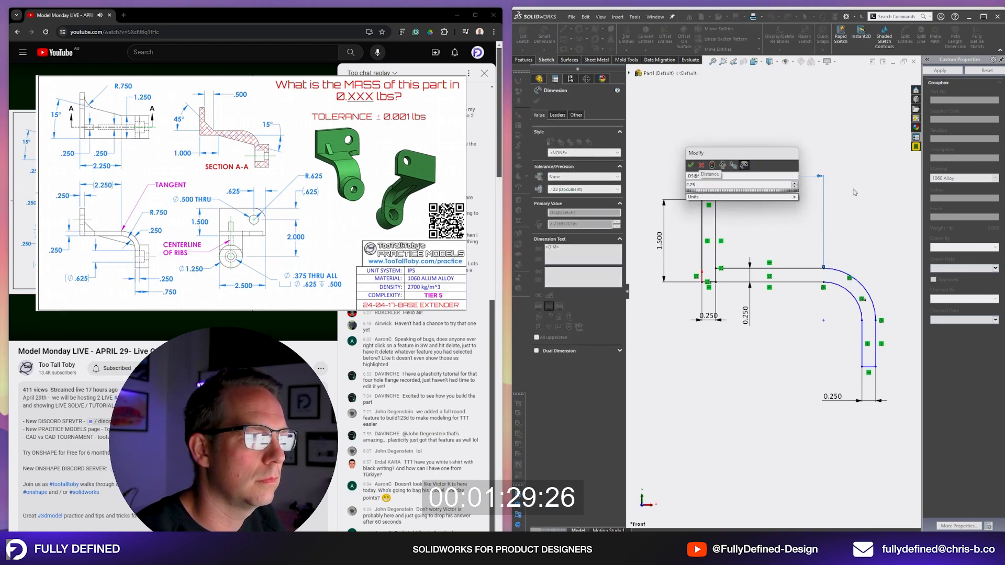
{"action": "key", "text": "Return"}
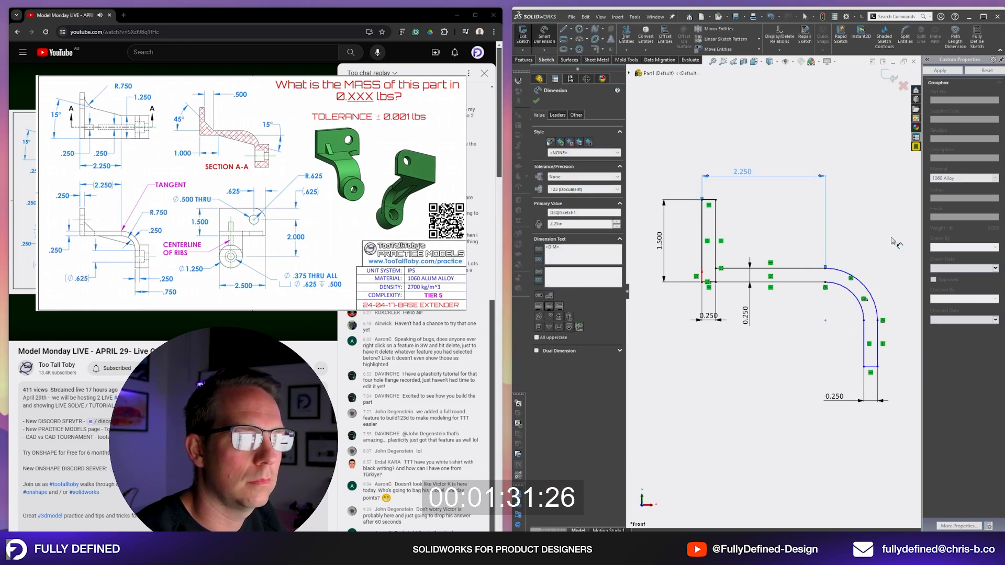
{"action": "key", "text": "Escape"}
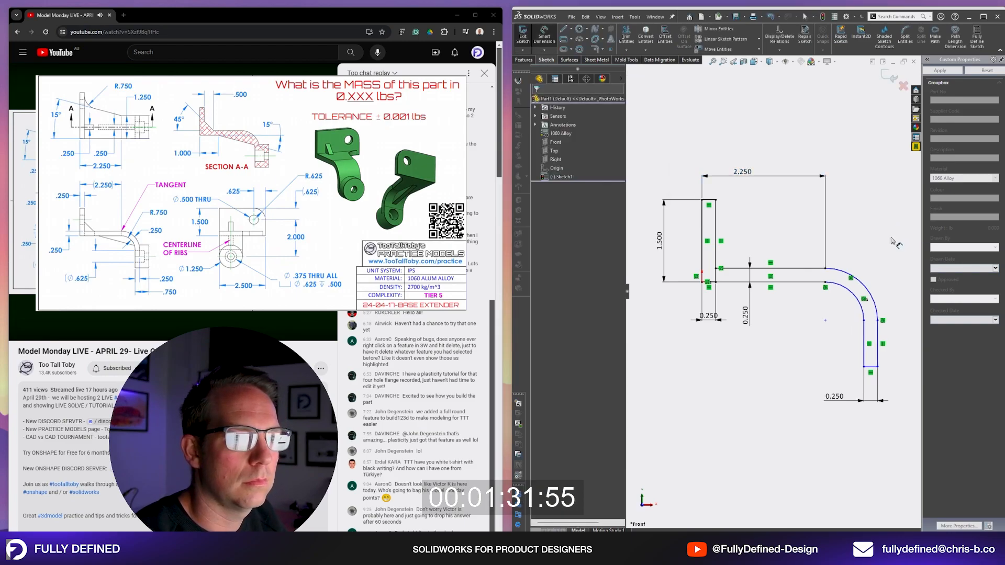
- Dimension the inner bend arc with a 0.75 in radius
{"action": "left_click", "coordinate": [852, 294]}
{"action": "left_click", "coordinate": [890, 229]}
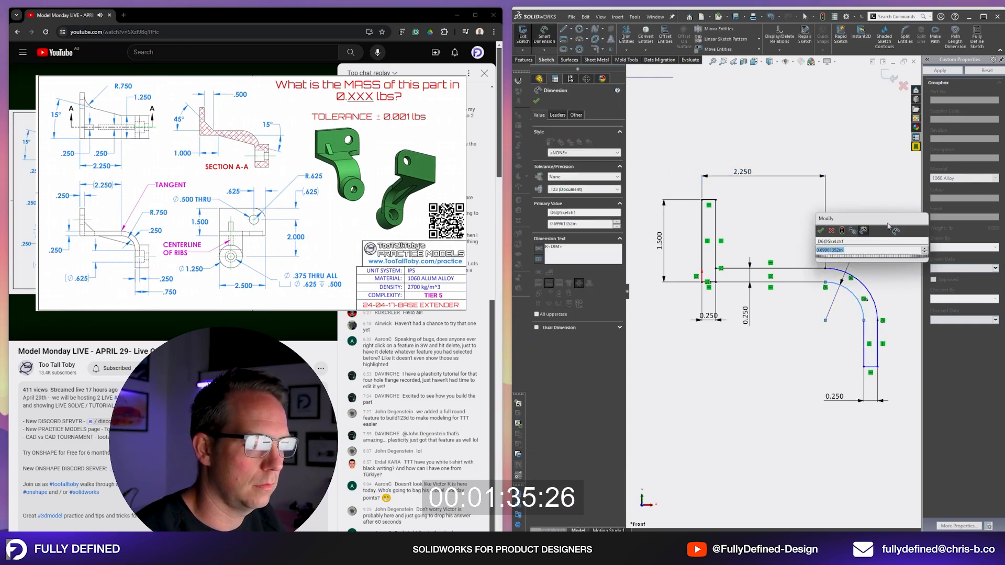
{"action": "type", "text": ".75"}
{"action": "key", "text": "Return"}
{"action": "key", "text": "Escape"}
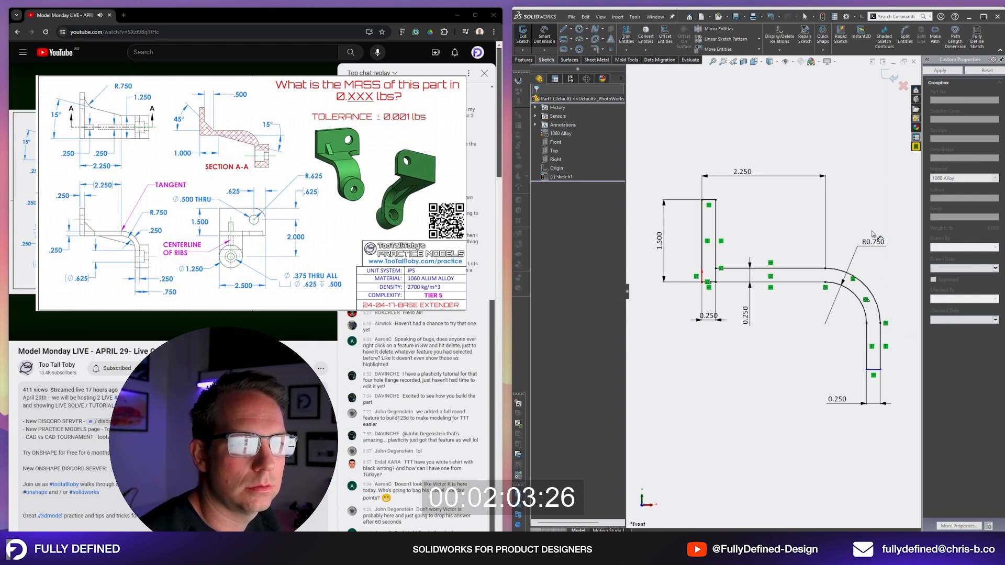
- Draw a horizontal line across the downward leg between its two sides and convert it to construction geometry
{"action": "scroll", "coordinate": [860, 345], "scroll_direction": "up", "scroll_amount": 2}
{"action": "scroll", "coordinate": [860, 344], "scroll_direction": "down", "scroll_amount": 2}
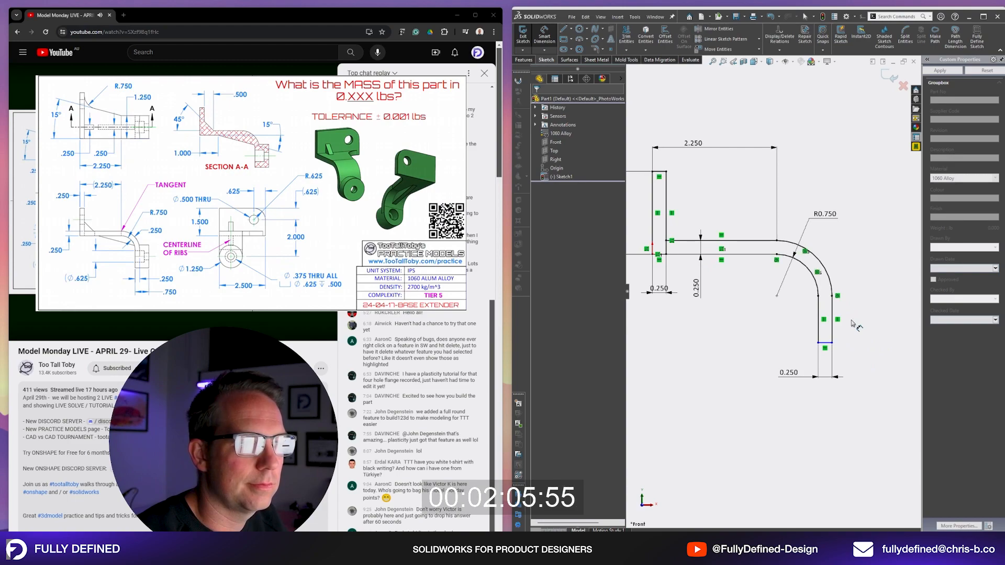
{"action": "key", "text": "l"}
{"action": "left_click", "coordinate": [818, 314]}
{"action": "left_click", "coordinate": [832, 314]}
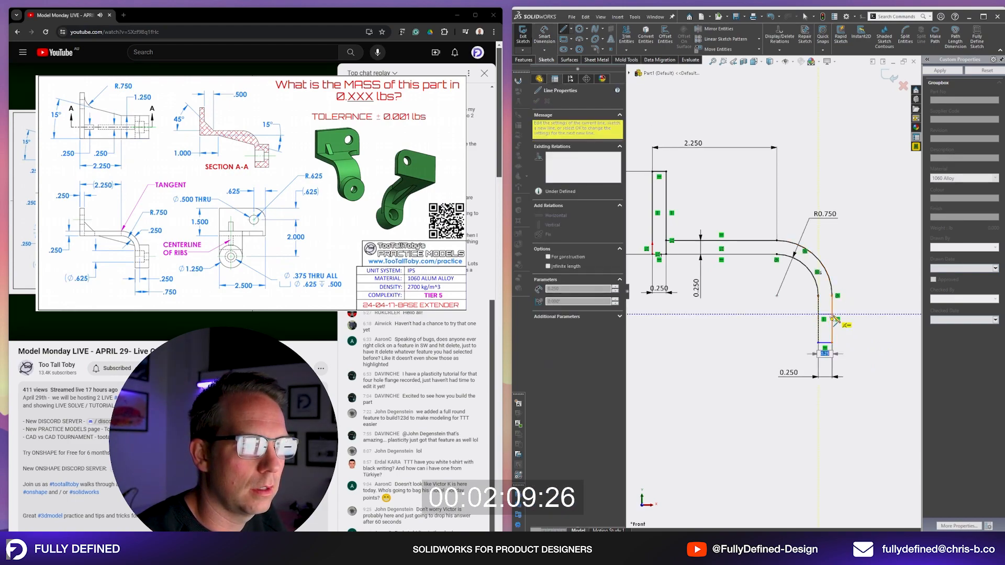
{"action": "key", "text": "Escape"}
{"action": "scroll", "coordinate": [847, 321], "scroll_direction": "up", "scroll_amount": 3}
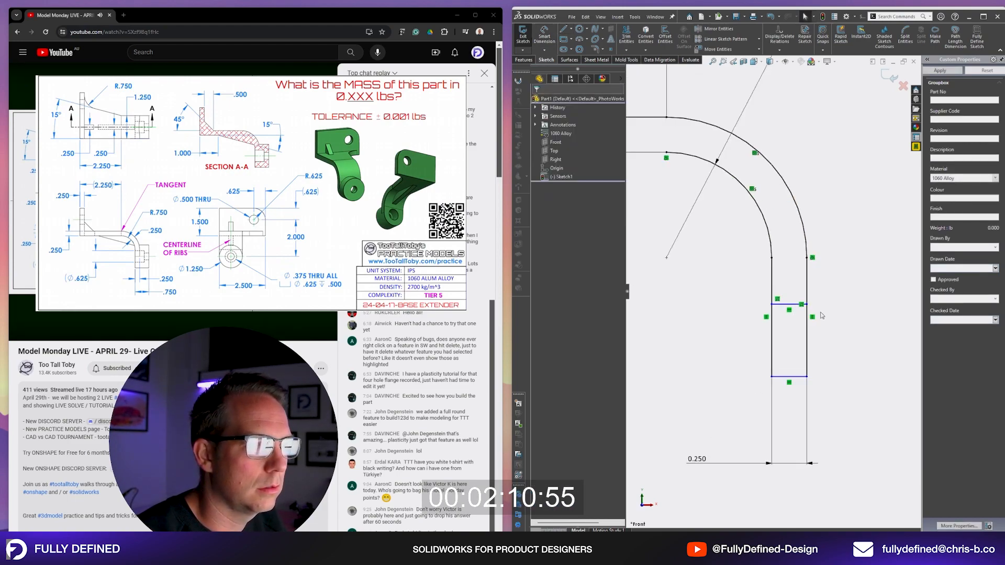
{"action": "left_click", "coordinate": [789, 304]}
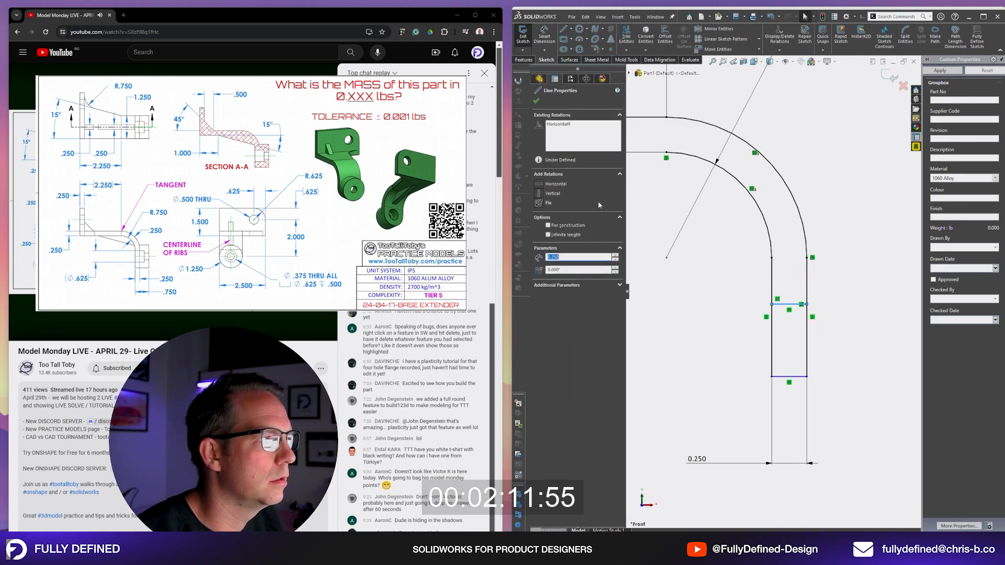
{"action": "left_click", "coordinate": [555, 227]}
{"action": "key", "text": "Escape"}
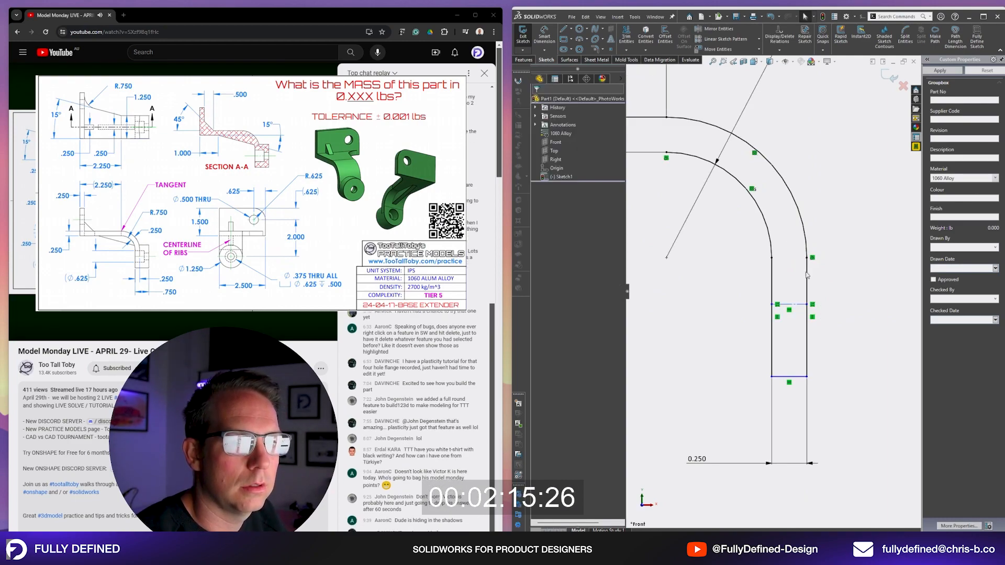
- Add a doubled 1.25 in dimension between the leg's end line and the horizontal construction line
{"action": "scroll", "coordinate": [772, 288], "scroll_direction": "down", "scroll_amount": 3}
{"action": "scroll", "coordinate": [767, 256], "scroll_direction": "up", "scroll_amount": 1}
{"action": "right_click_drag", "start_coordinate": [674, 326], "coordinate": [689, 238]}
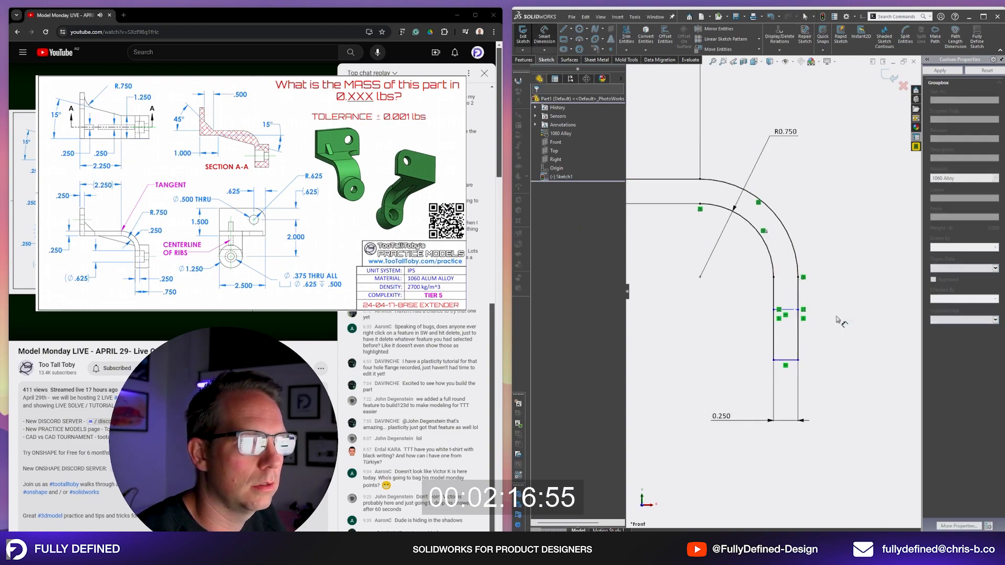
{"action": "left_click", "coordinate": [791, 360]}
{"action": "left_click", "coordinate": [788, 309]}
{"action": "left_click", "coordinate": [833, 281]}
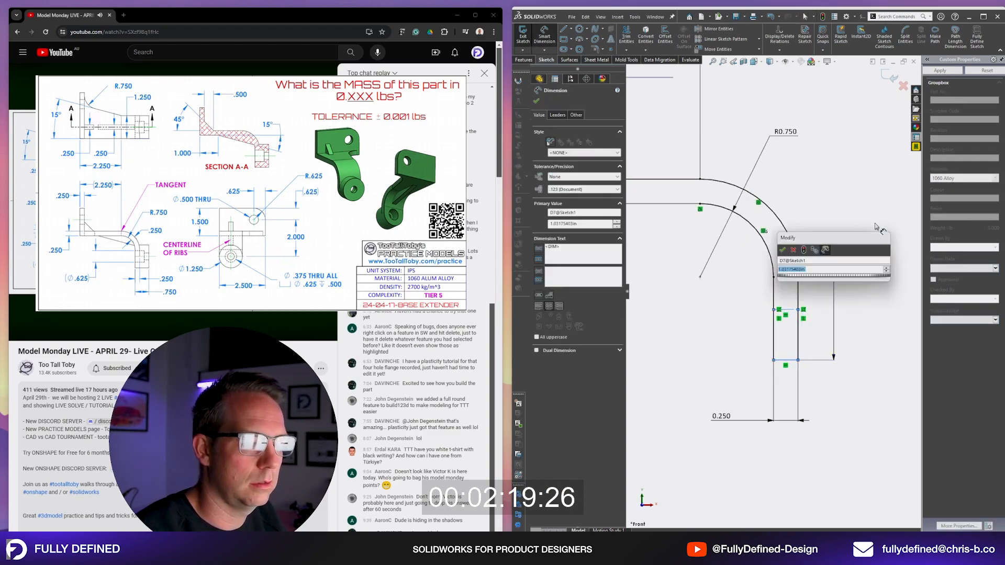
{"action": "type", "text": "1.25"}
{"action": "key", "text": "Return"}
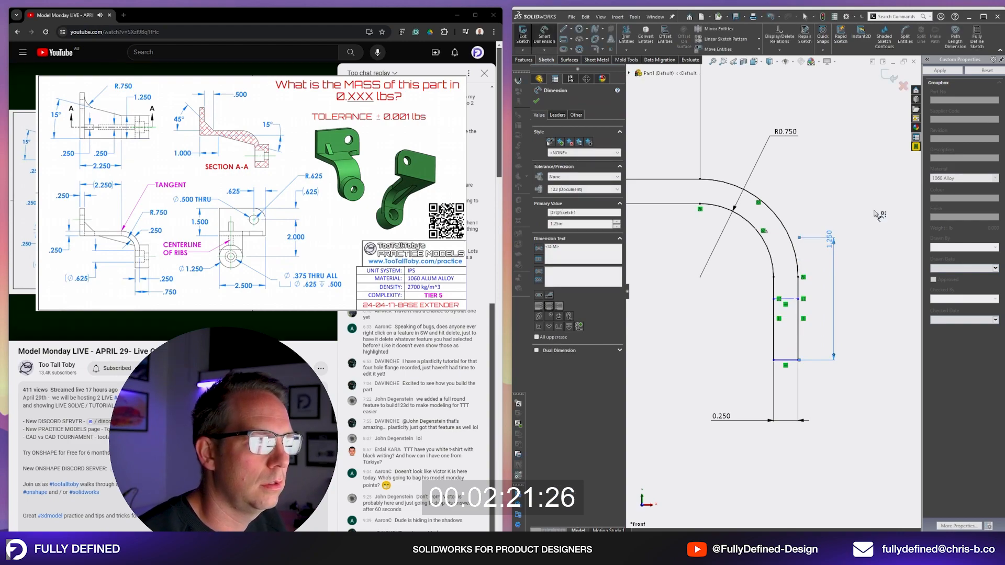
- Draw a horizontal construction line across the upright rectangle between its two vertical sides
{"action": "key", "text": "Escape"}
{"action": "key", "text": "f"}
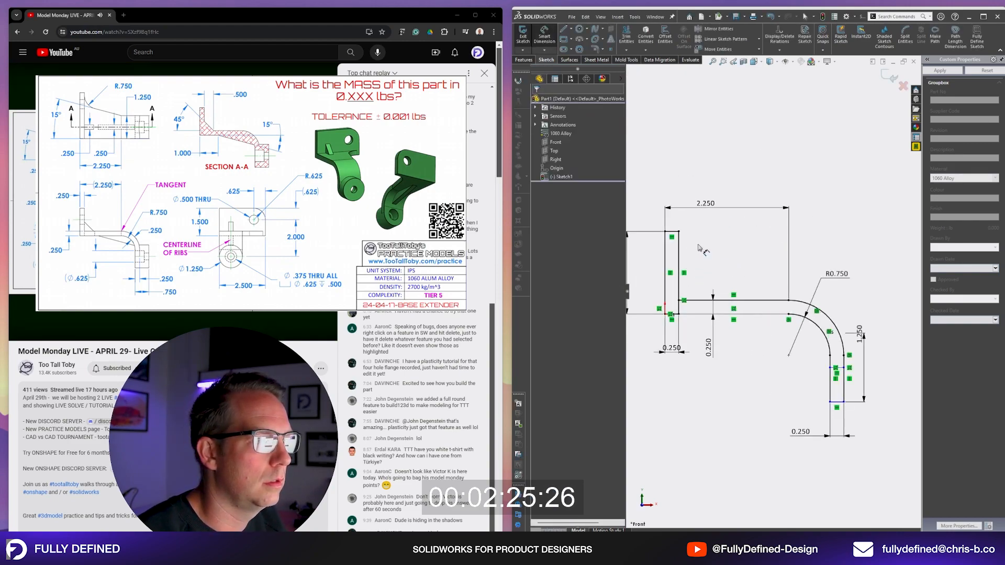
{"action": "key", "text": "l"}
{"action": "left_click", "coordinate": [665, 254]}
{"action": "left_click", "coordinate": [679, 254]}
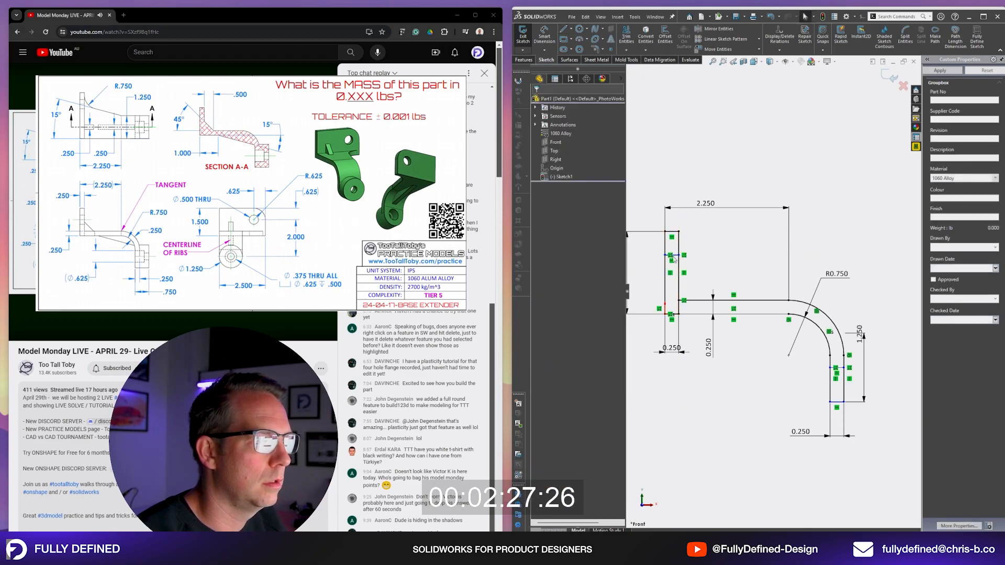
{"action": "scroll", "coordinate": [656, 250], "scroll_direction": "down", "scroll_amount": 2}
{"action": "key", "text": "Escape"}
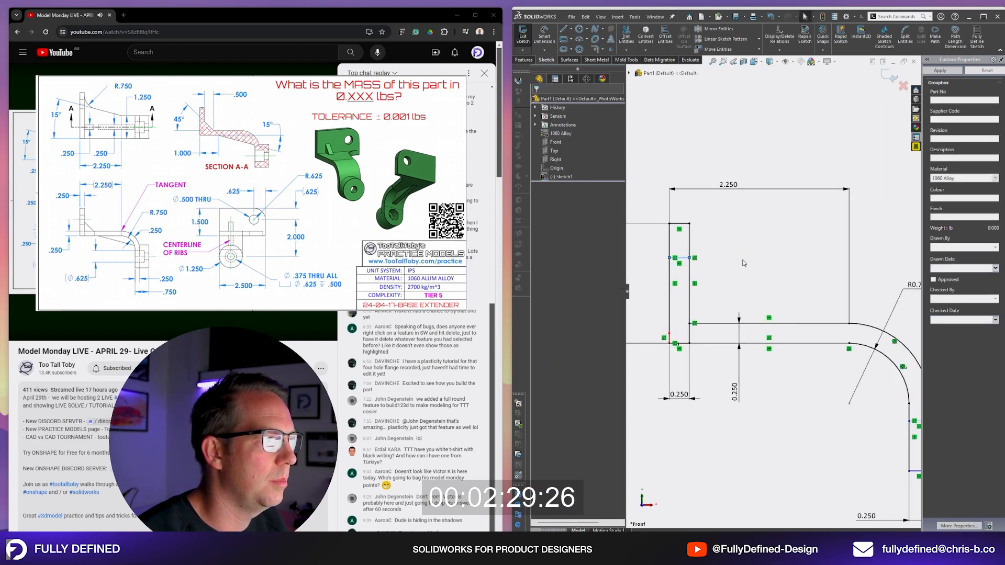
- Dimension the distance from the upright rectangle's upper edge to its horizontal construction line at 0.625 in
{"action": "scroll", "coordinate": [654, 269], "scroll_direction": "down", "scroll_amount": 1}
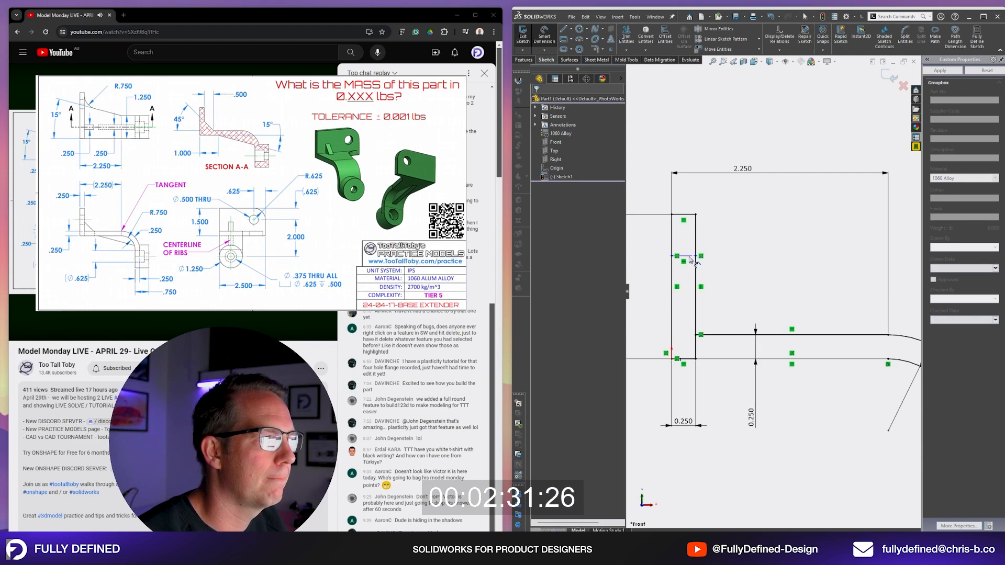
{"action": "left_click", "coordinate": [690, 215]}
{"action": "left_click", "coordinate": [689, 256]}
{"action": "left_click", "coordinate": [738, 238]}
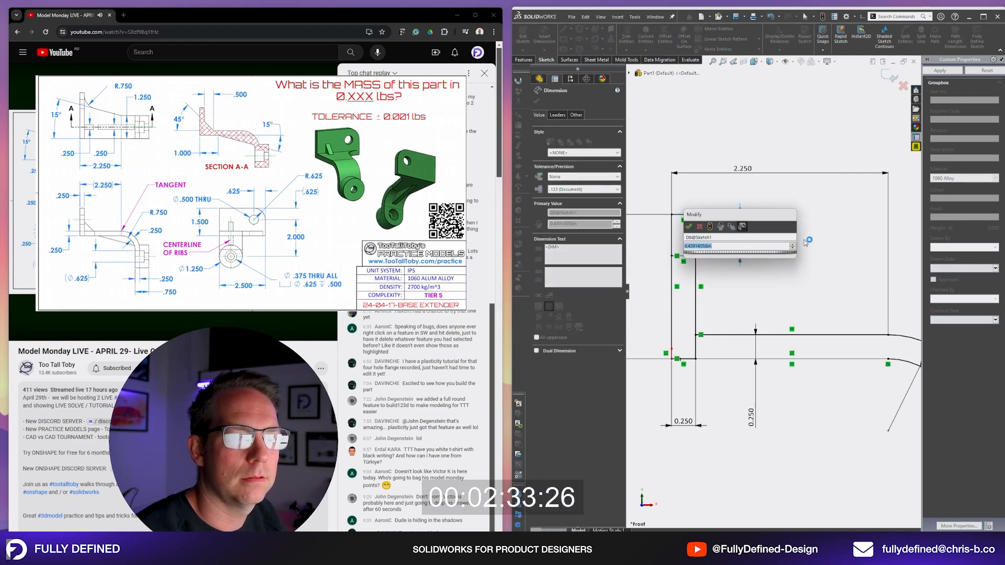
{"action": "type", "text": ".625"}
{"action": "key", "text": "Return"}
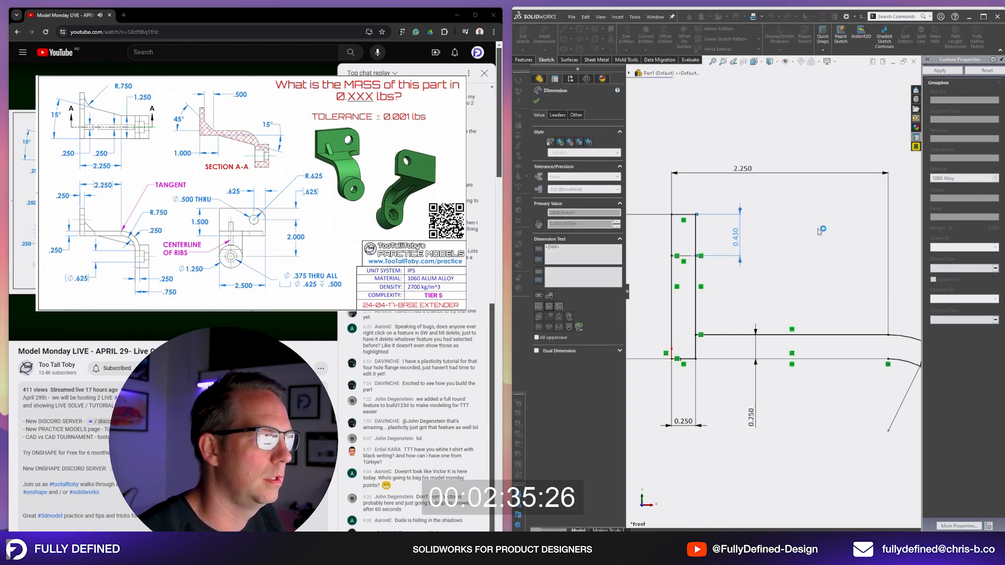
{"action": "key", "text": "Escape"}
- Dimension the vertical distance between the upright's construction line and the downward leg's construction line at 2 in
{"action": "scroll", "coordinate": [891, 331], "scroll_direction": "up", "scroll_amount": 2}
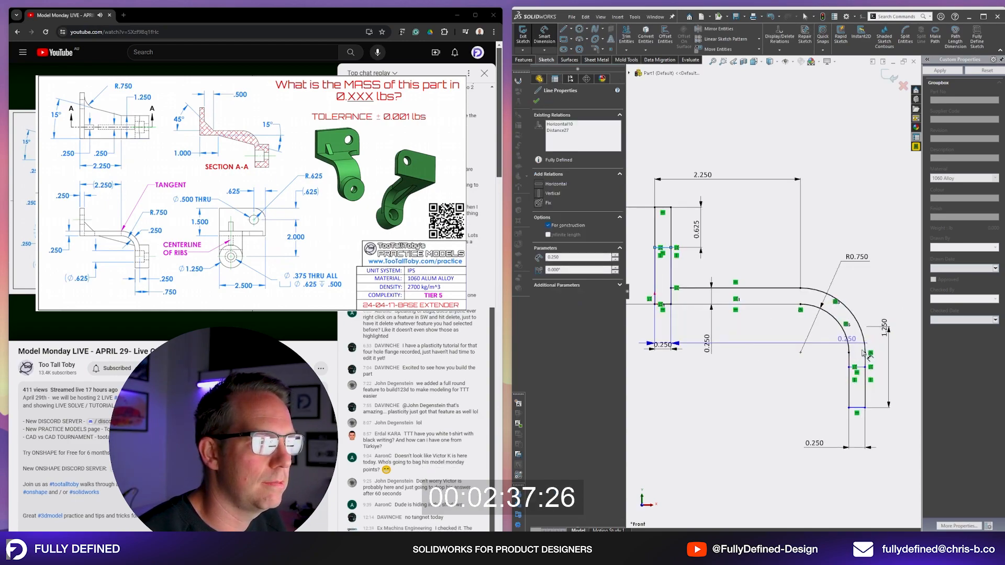
{"action": "left_click", "coordinate": [857, 368]}
{"action": "left_click", "coordinate": [898, 312]}
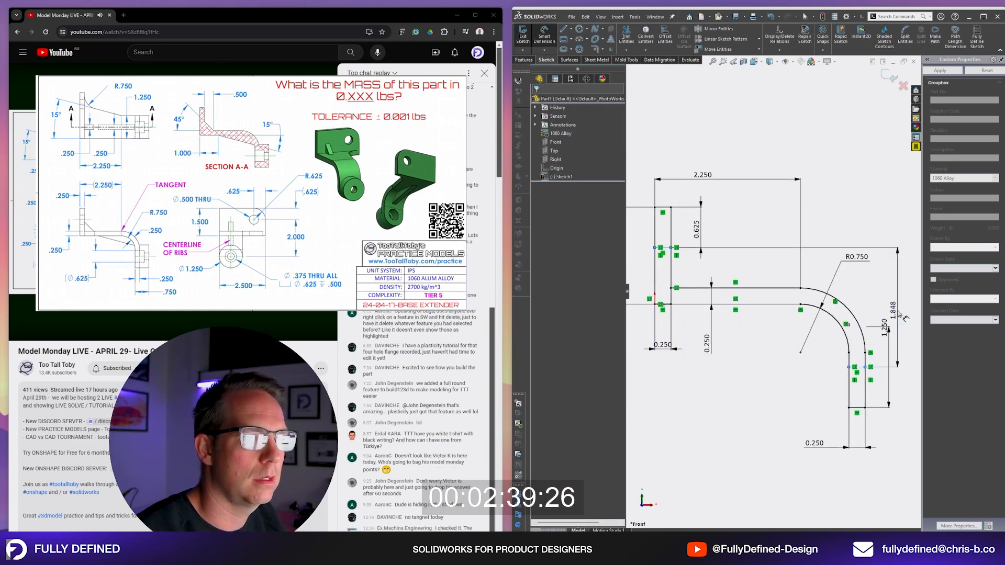
{"action": "type", "text": "2"}
{"action": "key", "text": "Return"}
{"action": "left_click", "coordinate": [834, 187]}
- Extrude both regions of the bracket profile, the upright and the bent leg, to a blind depth of 1.25 in
{"action": "scroll", "coordinate": [817, 283], "scroll_direction": "up", "scroll_amount": 1}
{"action": "scroll", "coordinate": [818, 283], "scroll_direction": "up", "scroll_amount": 5}
{"action": "scroll", "coordinate": [809, 262], "scroll_direction": "down", "scroll_amount": 2}
{"action": "middle_click_drag", "start_coordinate": [817, 283], "coordinate": [806, 240]}
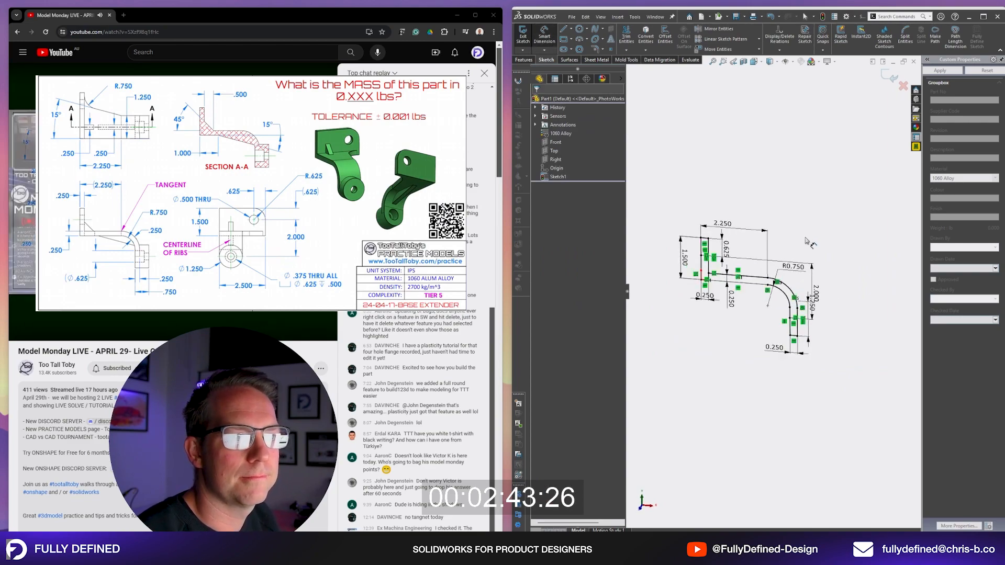
{"action": "key", "text": "e"}
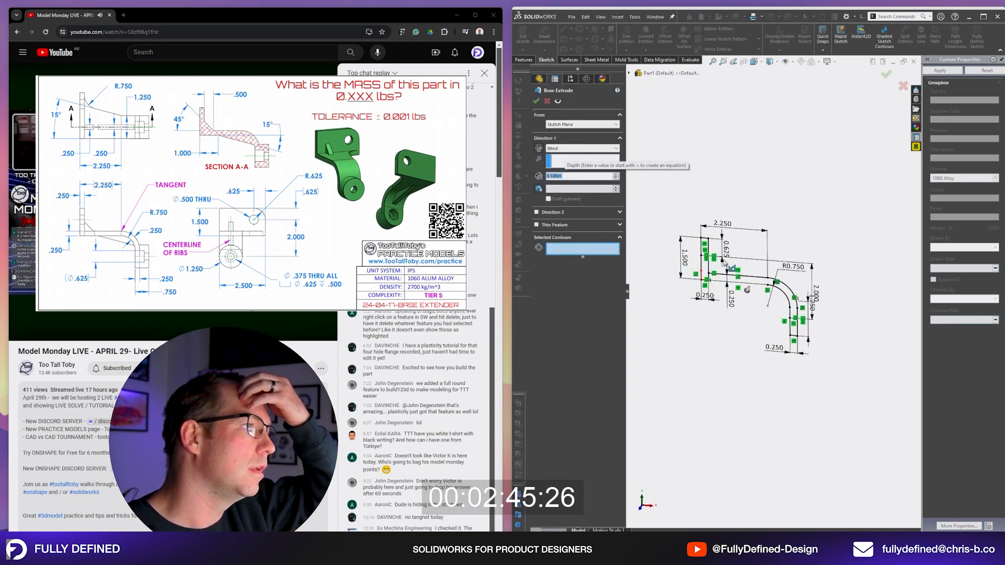
{"action": "scroll", "coordinate": [729, 266], "scroll_direction": "down", "scroll_amount": 2}
{"action": "scroll", "coordinate": [754, 289], "scroll_direction": "down", "scroll_amount": 2}
{"action": "left_click", "coordinate": [685, 277]}
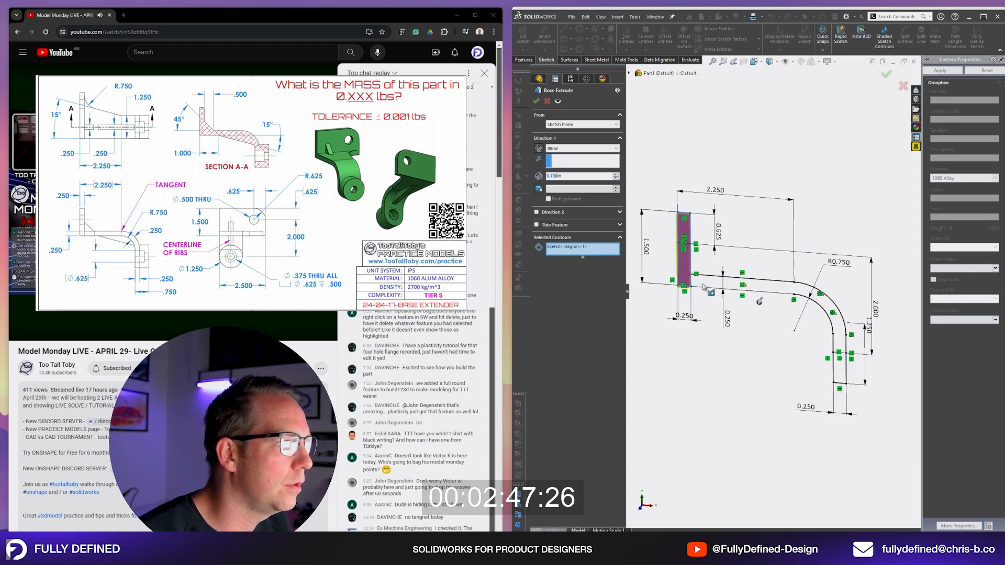
{"action": "left_click", "coordinate": [706, 283]}
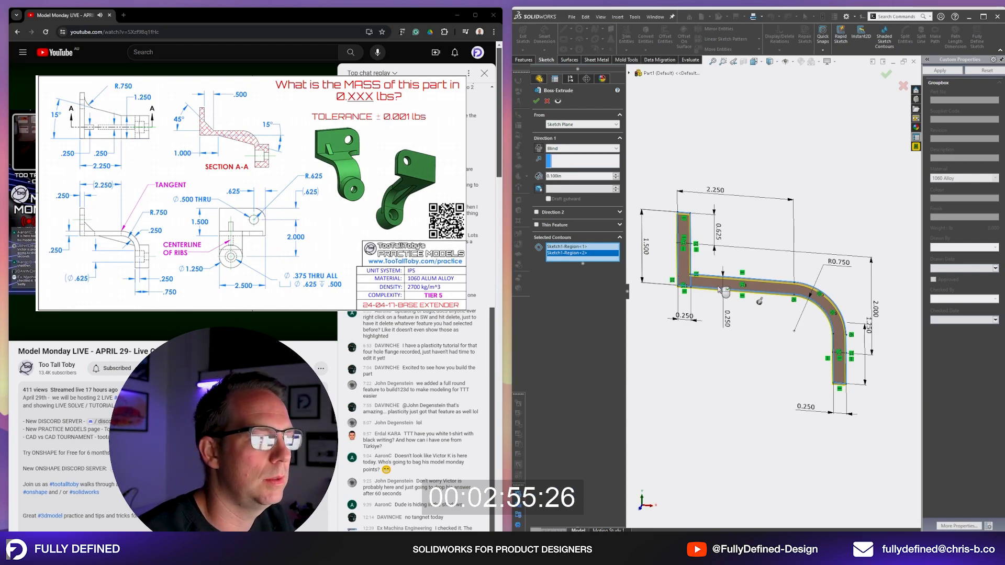
{"action": "type", "text": "1.25"}
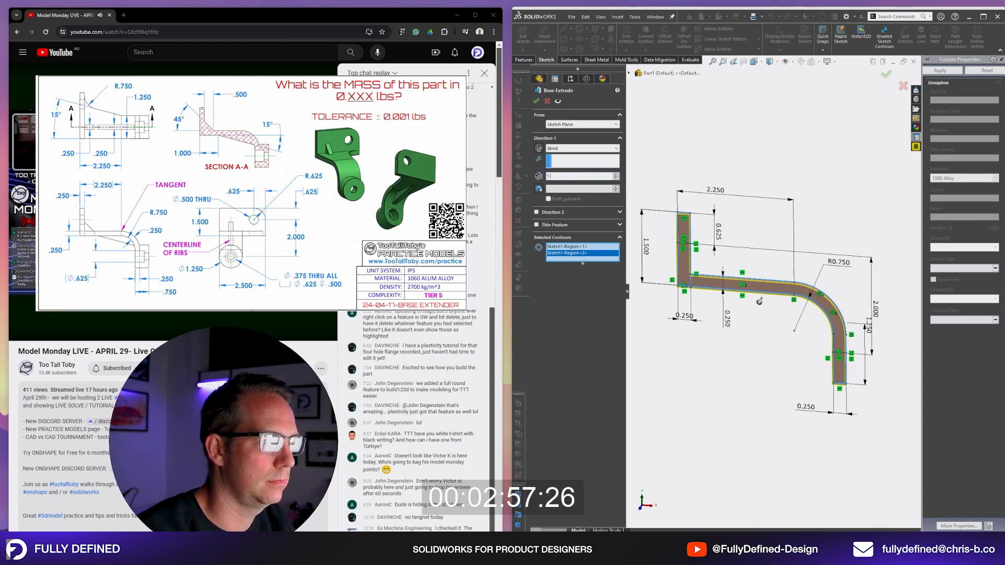
{"action": "key", "text": "Return"}
{"action": "key", "text": "Return"}
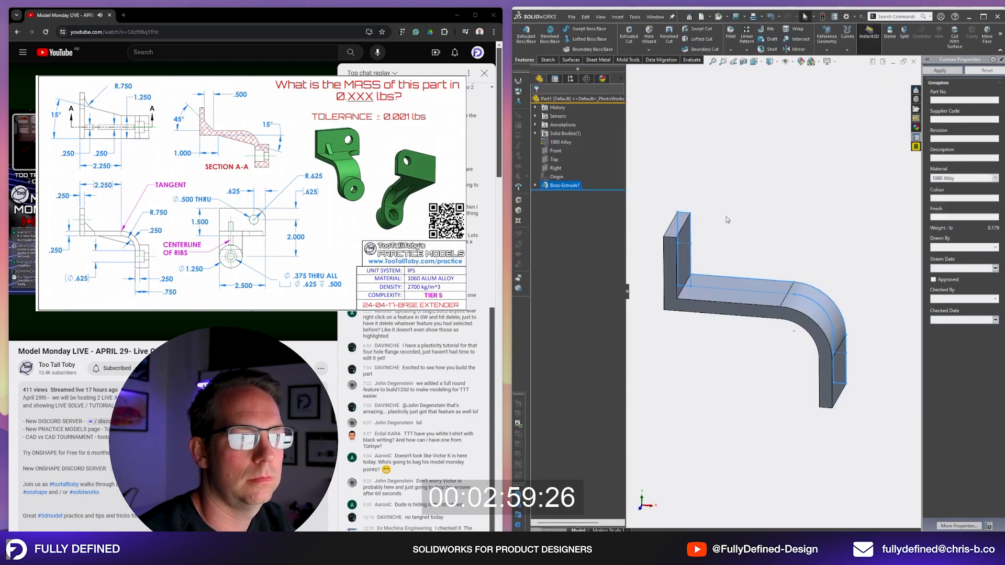
- Reuse the profile sketch to extrude only the upright rectangle region 1.25 in in the opposite direction, merged with the body
{"action": "middle_click_drag", "start_coordinate": [787, 198], "coordinate": [867, 284]}
{"action": "scroll", "coordinate": [854, 290], "scroll_direction": "down", "scroll_amount": 3}
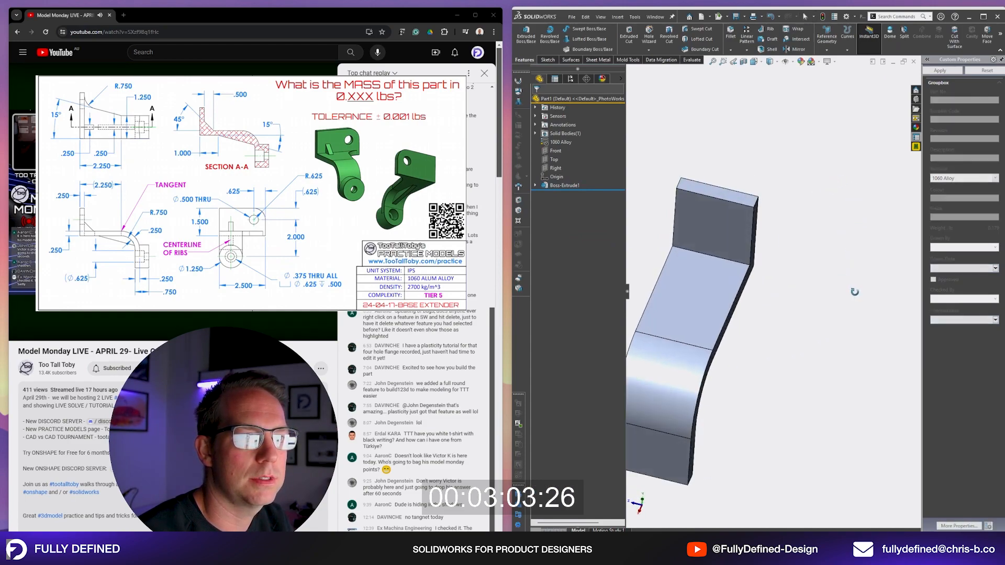
{"action": "left_click", "coordinate": [535, 185]}
{"action": "left_click", "coordinate": [556, 194]}
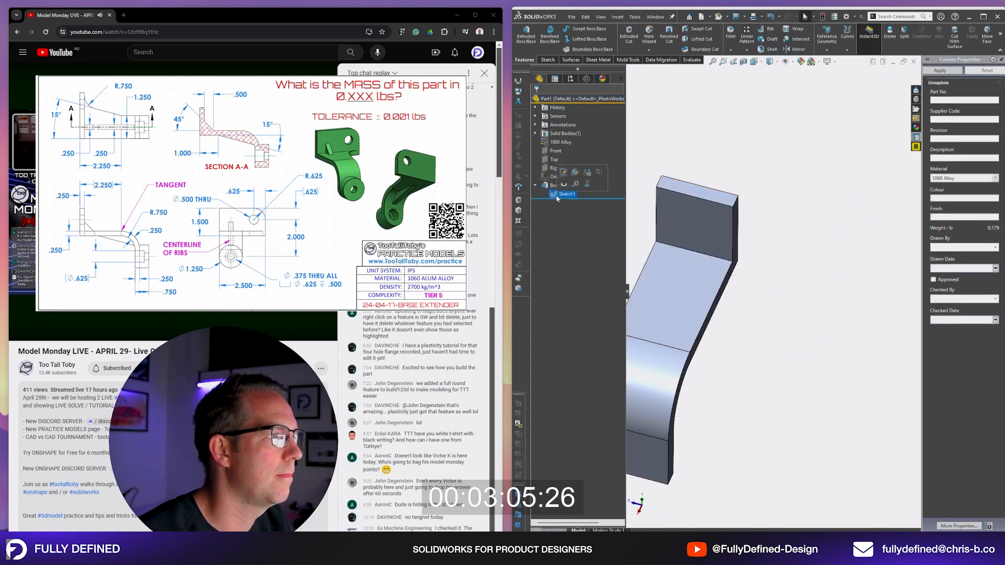
{"action": "left_click", "coordinate": [767, 280]}
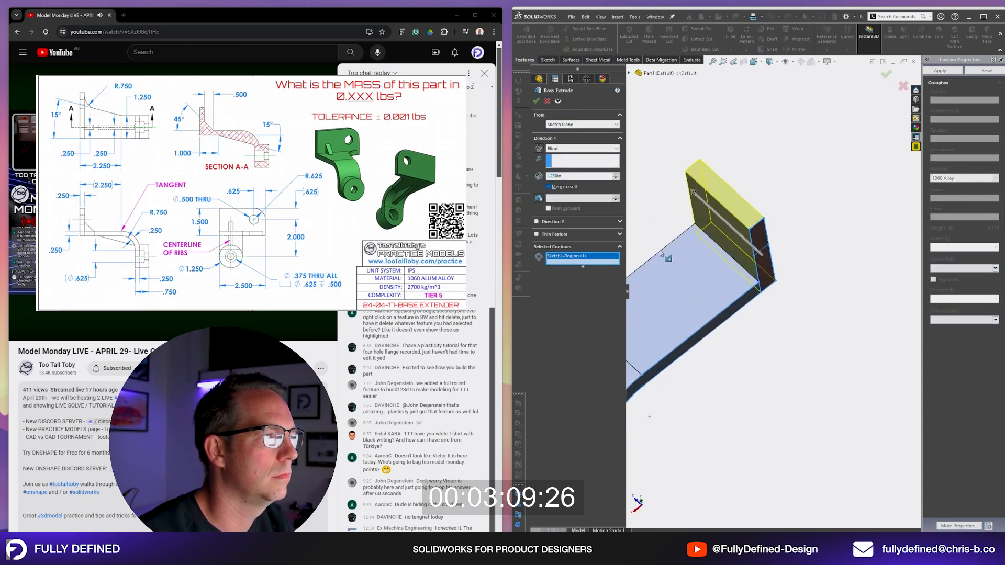
{"action": "left_click", "coordinate": [539, 149]}
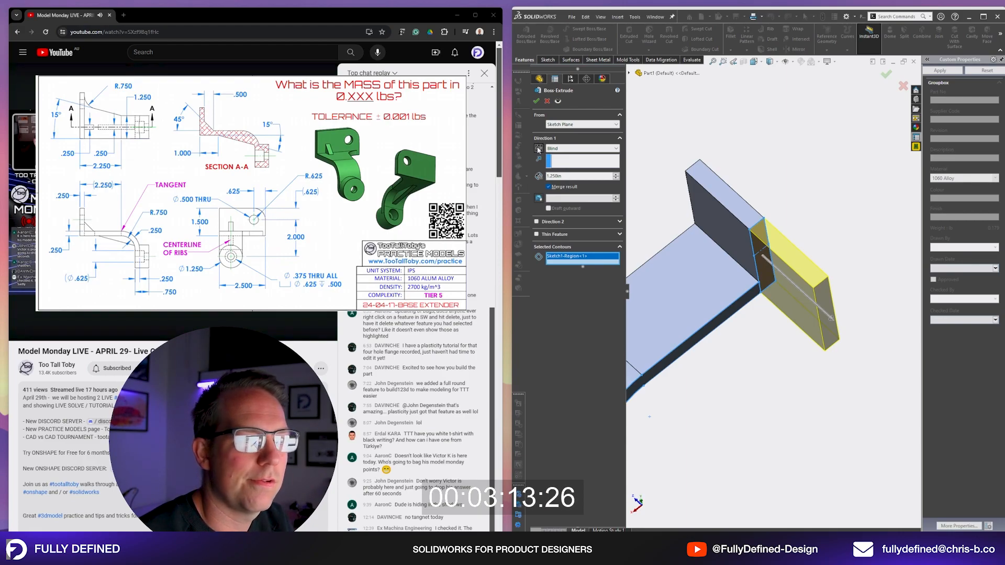
{"action": "left_click", "coordinate": [537, 101]}
- Round the free end of the downward leg into a full semicircular end with a fillet across its width
{"action": "middle_click_drag", "start_coordinate": [743, 387], "coordinate": [669, 164]}
{"action": "scroll", "coordinate": [801, 377], "scroll_direction": "down", "scroll_amount": 5}
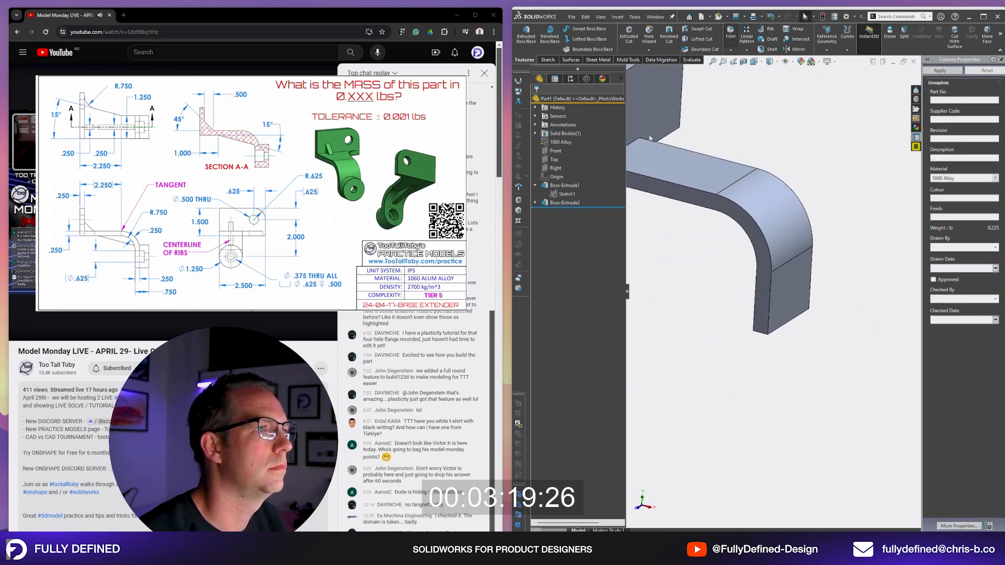
{"action": "key", "text": "f"}
{"action": "left_click", "coordinate": [589, 138]}
{"action": "middle_click_drag", "start_coordinate": [823, 322], "coordinate": [755, 142]}
{"action": "left_click", "coordinate": [757, 130]}
{"action": "left_click", "coordinate": [771, 172]}
{"action": "left_click", "coordinate": [764, 140]}
{"action": "right_click", "coordinate": [812, 132]}
- Sketch a circle of 0.625 in radius on the downward leg's inner flat face, concentric with the rounded end
{"action": "middle_click_drag", "start_coordinate": [815, 133], "coordinate": [806, 238]}
{"action": "scroll", "coordinate": [837, 300], "scroll_direction": "down", "scroll_amount": 3}
{"action": "left_click", "coordinate": [808, 239]}
{"action": "left_click", "coordinate": [837, 224]}
{"action": "key", "text": "c"}
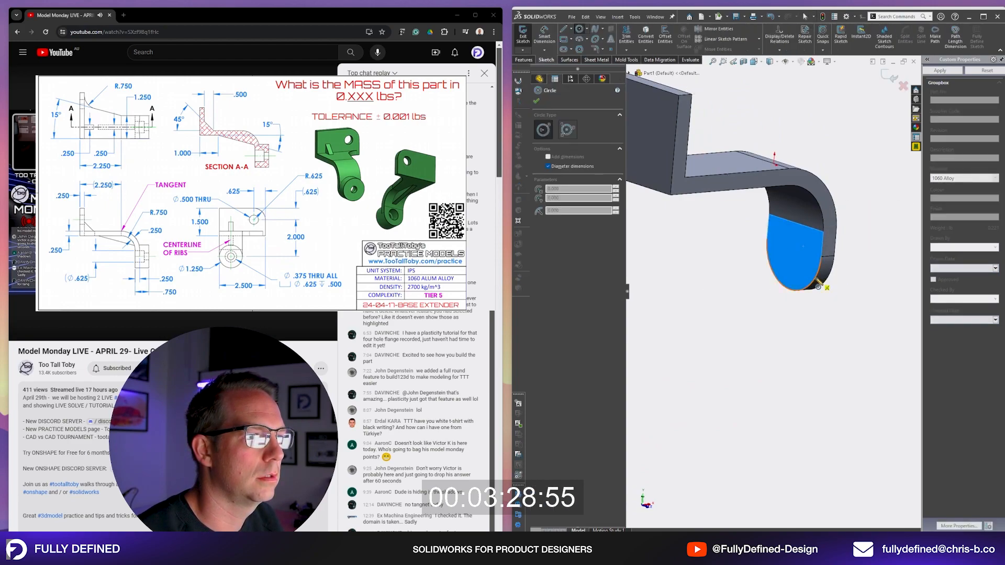
{"action": "left_click", "coordinate": [794, 251]}
{"action": "left_click", "coordinate": [824, 257]}
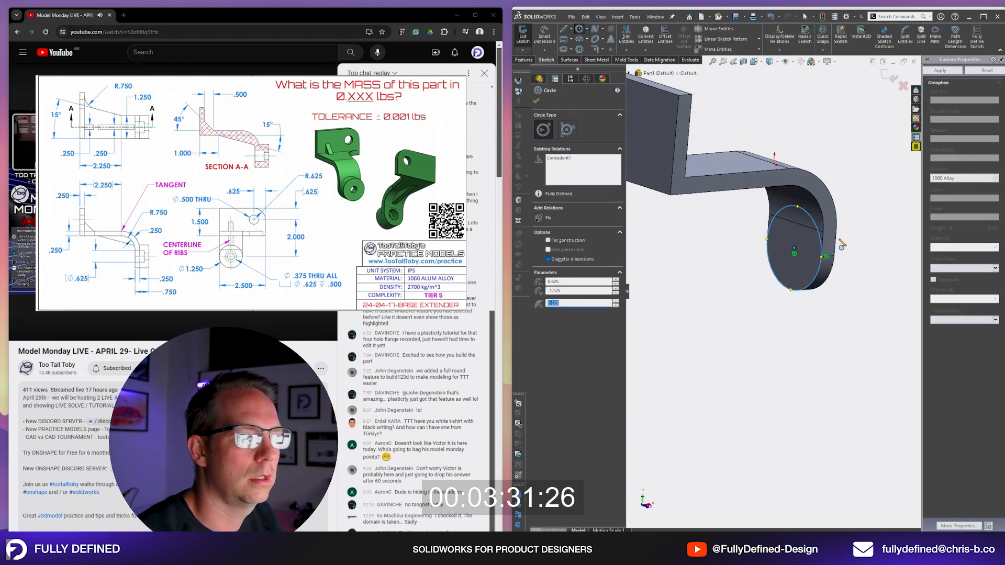
{"action": "key", "text": "Escape"}
{"action": "middle_click_drag", "start_coordinate": [841, 256], "coordinate": [811, 236]}
{"action": "key", "text": "c"}
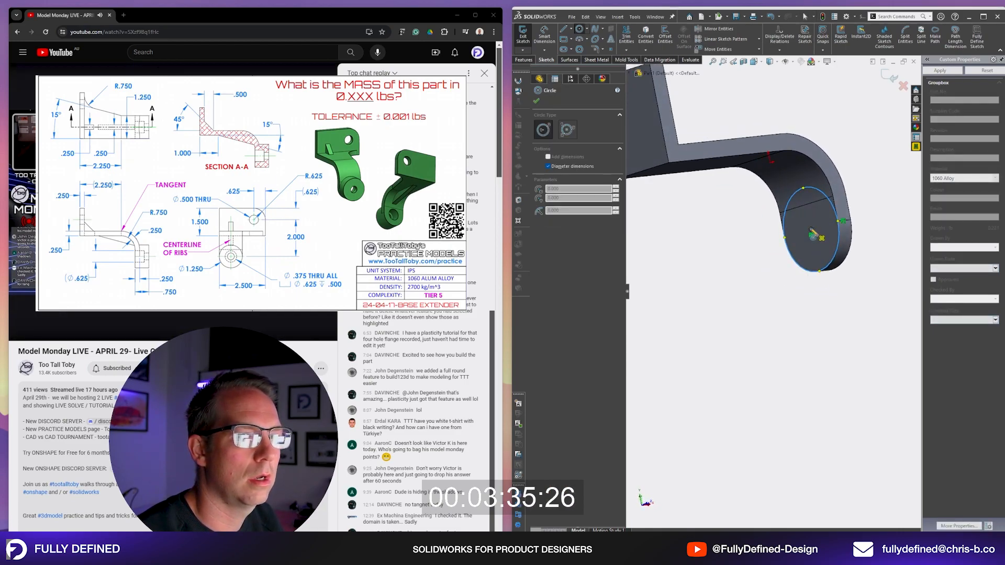
{"action": "left_click", "coordinate": [811, 235]}
{"action": "key", "text": "Escape"}
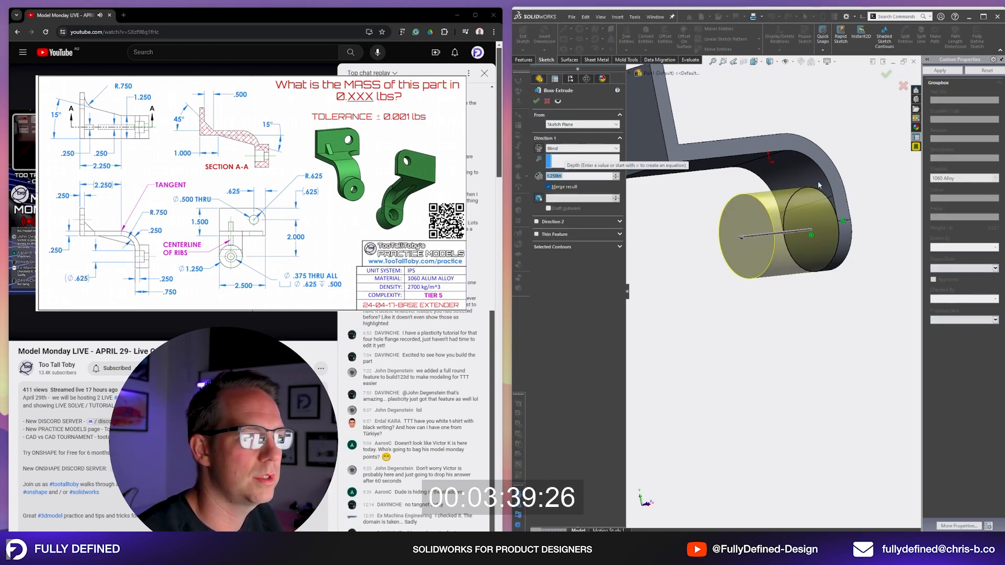
- Extrude the circle 0.75 in through the leg and out of its outer side, merged with the body
{"action": "type", "text": ".75"}
{"action": "key", "text": "Return"}
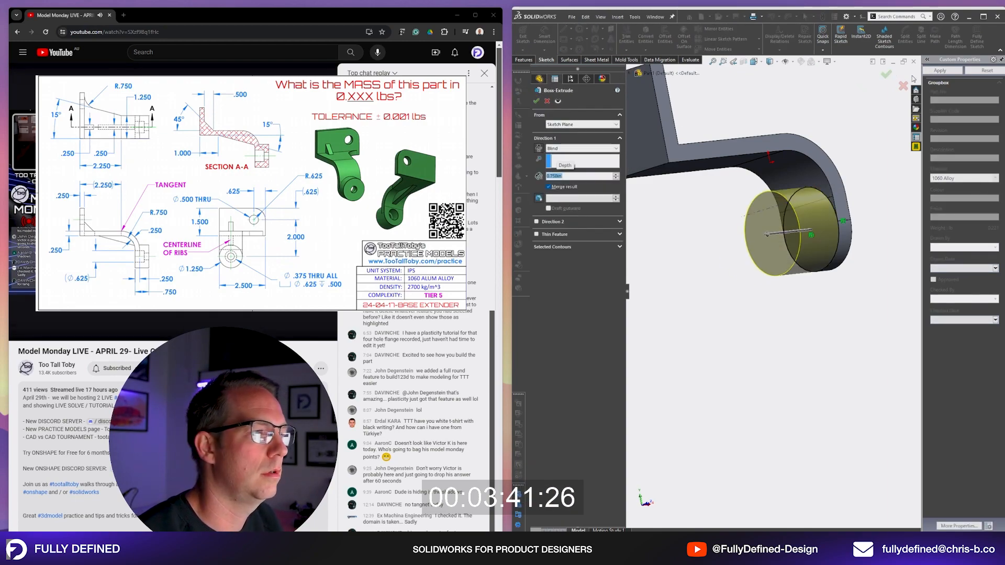
{"action": "left_click", "coordinate": [538, 148]}
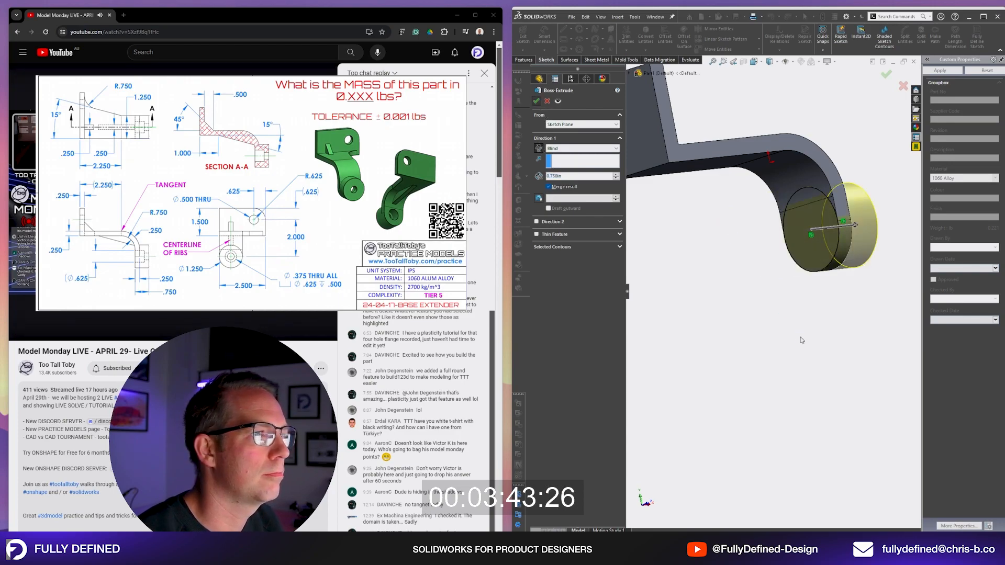
{"action": "key", "text": "Return"}
- Start a counterbored hole for the round boss and switch its standard to ANSI Inch
{"action": "scroll", "coordinate": [758, 319], "scroll_direction": "up", "scroll_amount": 5}
{"action": "middle_click_drag", "start_coordinate": [758, 319], "coordinate": [806, 214]}
{"action": "scroll", "coordinate": [812, 209], "scroll_direction": "down", "scroll_amount": 5}
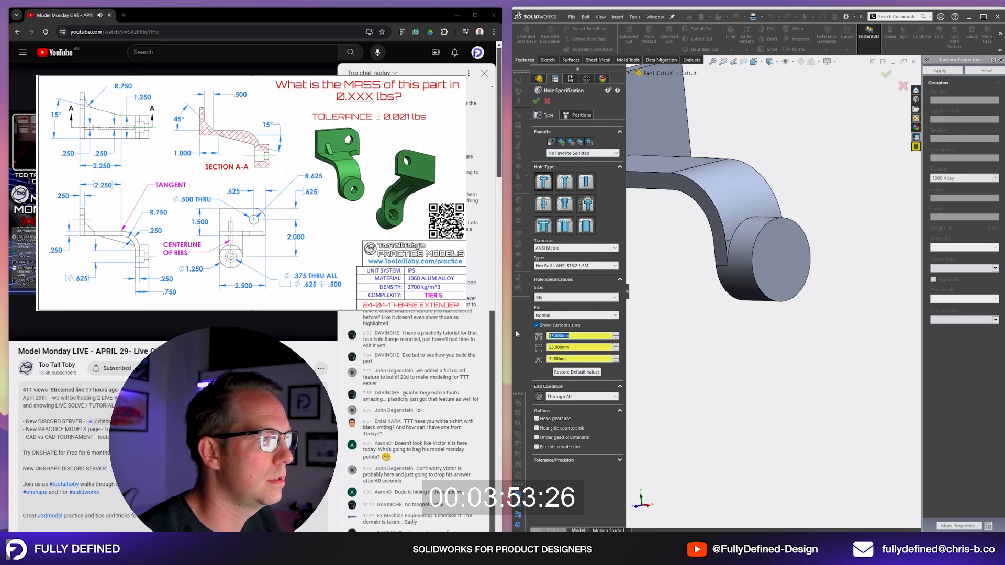
{"action": "key", "text": "BackSpace"}
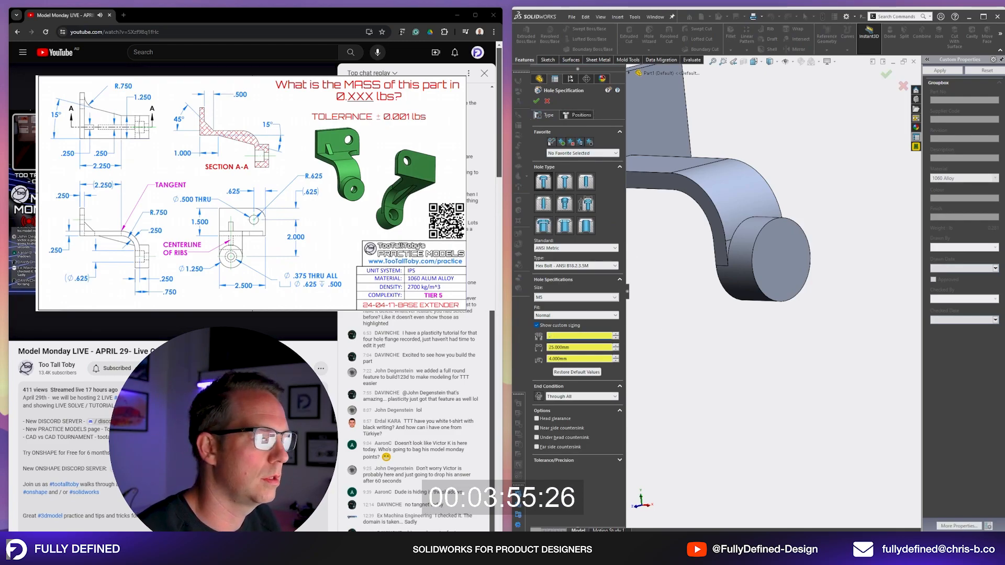
{"action": "left_click", "coordinate": [565, 251]}
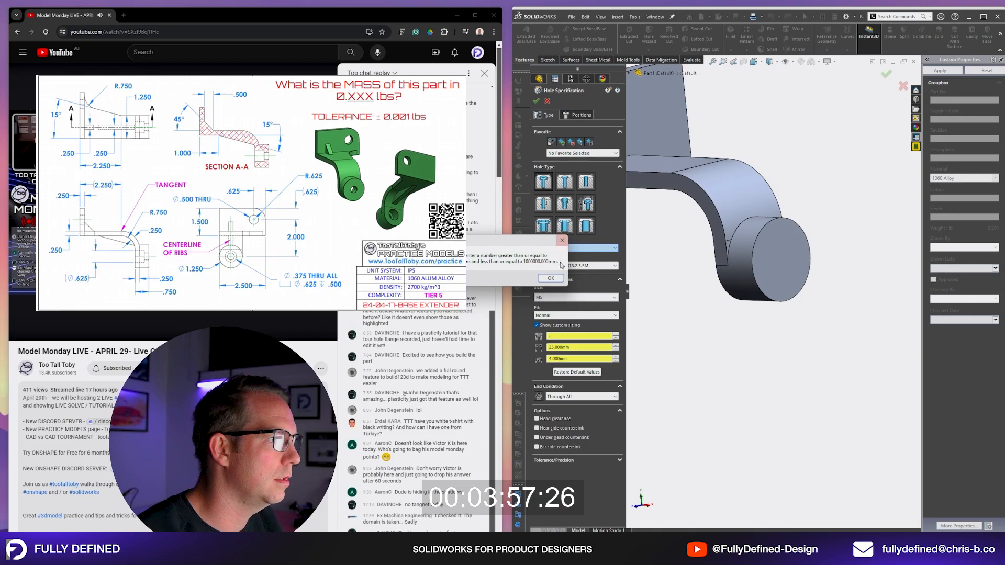
{"action": "left_click", "coordinate": [564, 250]}
{"action": "left_click", "coordinate": [563, 250]}
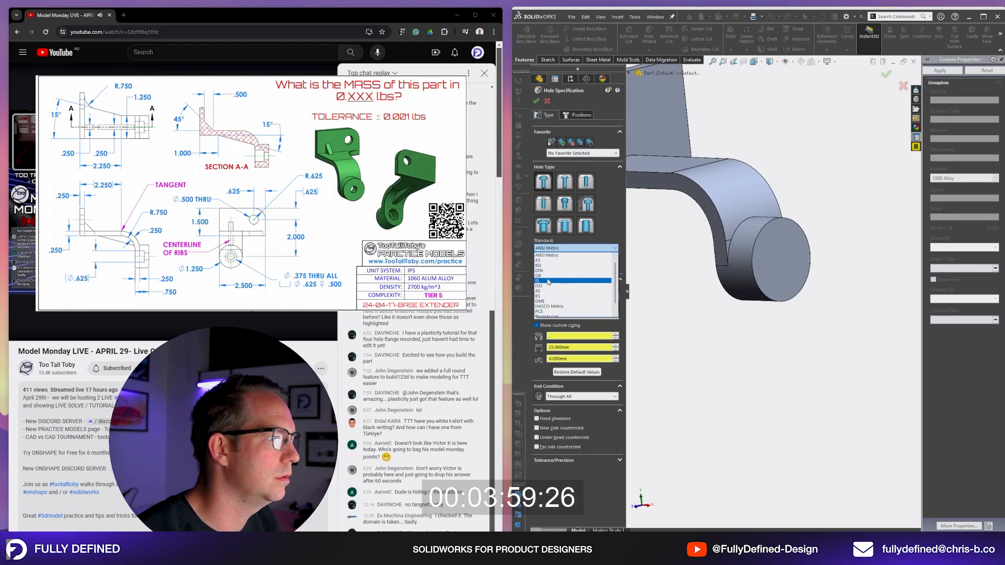
{"action": "left_click", "coordinate": [555, 255]}
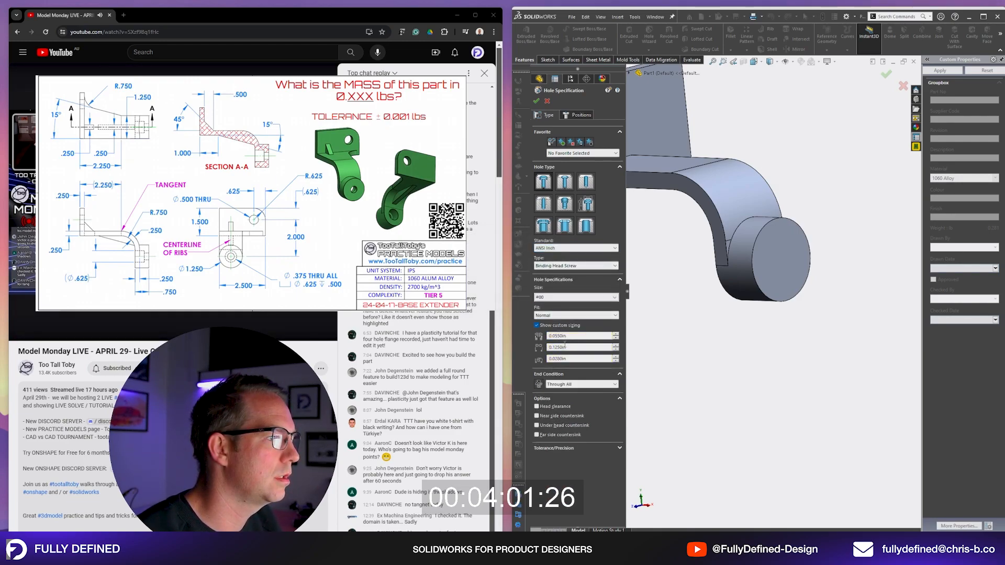
- Set the hole's custom sizes to a 0.375 in through diameter, 0.625 in counterbore diameter and 0.5 in counterbore depth
{"action": "type", "text": ".375"}
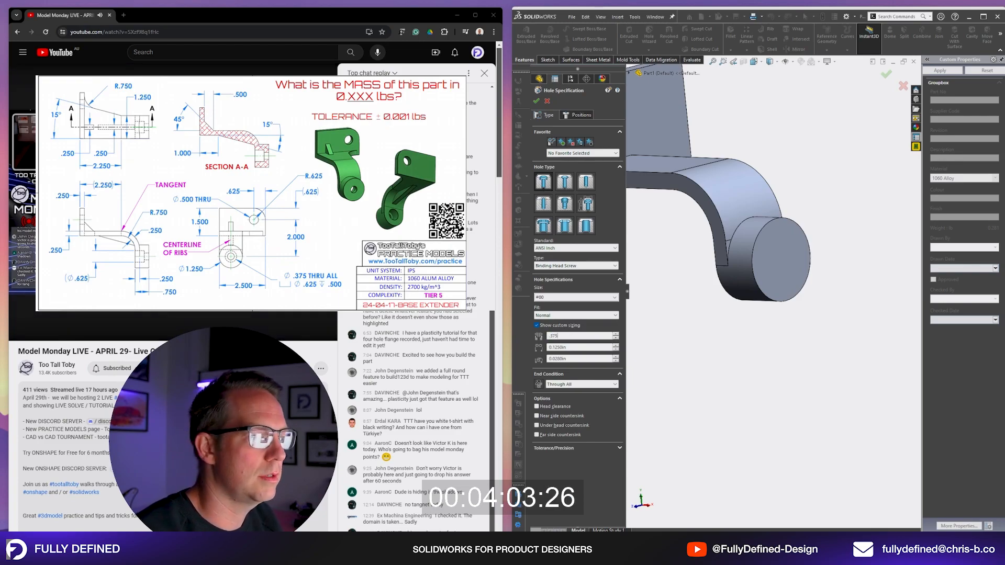
{"action": "key", "text": "Tab"}
{"action": "type", "text": ".625"}
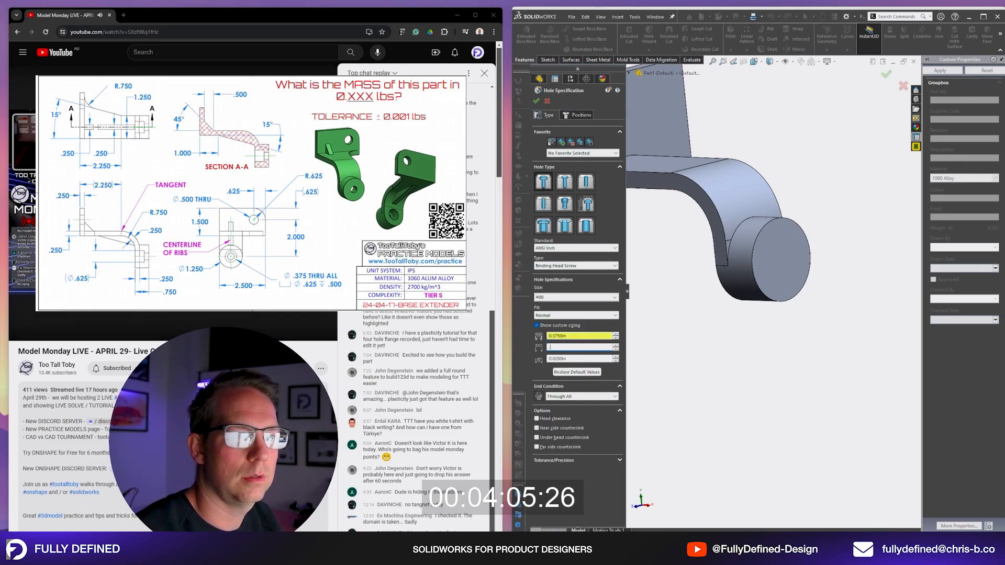
{"action": "key", "text": "Tab"}
{"action": "type", "text": ".5"}
{"action": "key", "text": "Tab"}
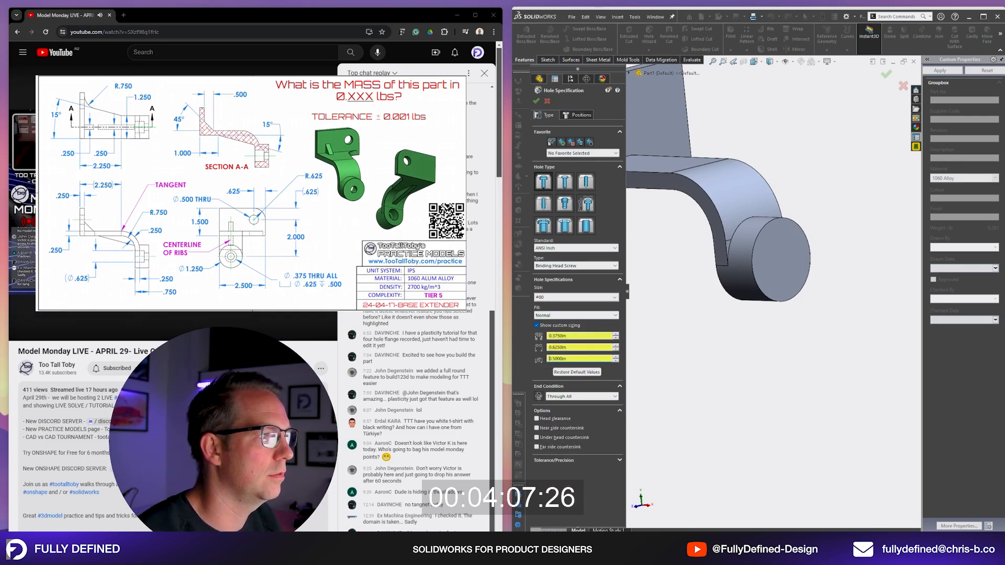
- Place the counterbored hole at the centre of the round boss's outer end face and finish the hole
{"action": "left_click", "coordinate": [580, 115]}
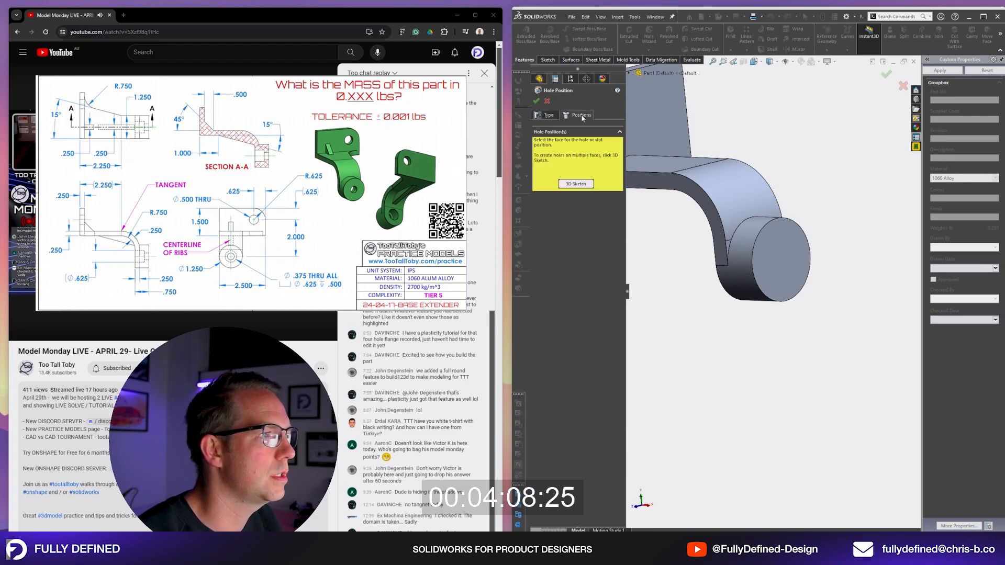
{"action": "left_click", "coordinate": [777, 246]}
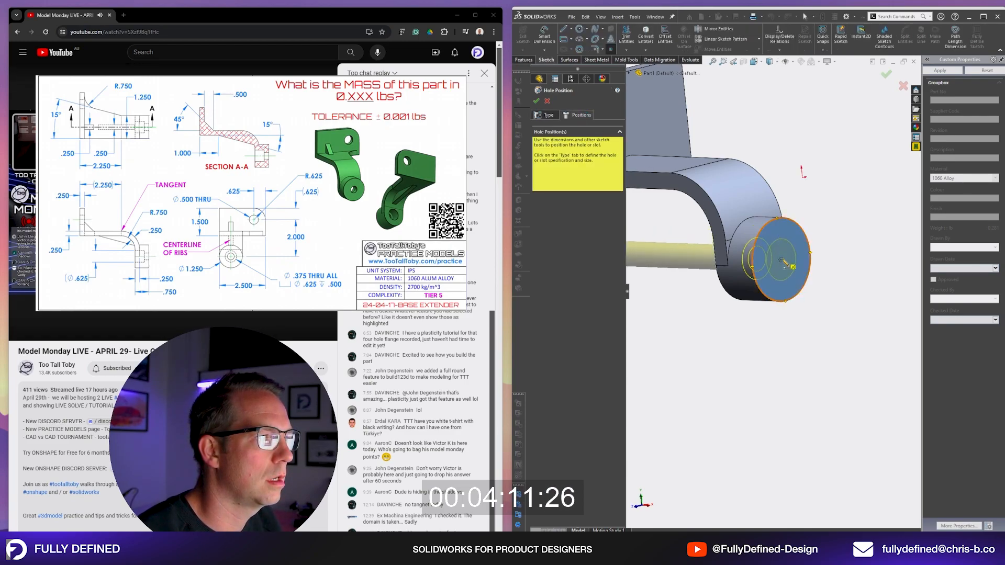
{"action": "left_click", "coordinate": [780, 260]}
{"action": "right_click", "coordinate": [847, 204]}
{"action": "scroll", "coordinate": [846, 175], "scroll_direction": "up", "scroll_amount": 3}
{"action": "middle_click_drag", "start_coordinate": [791, 240], "coordinate": [739, 252]}
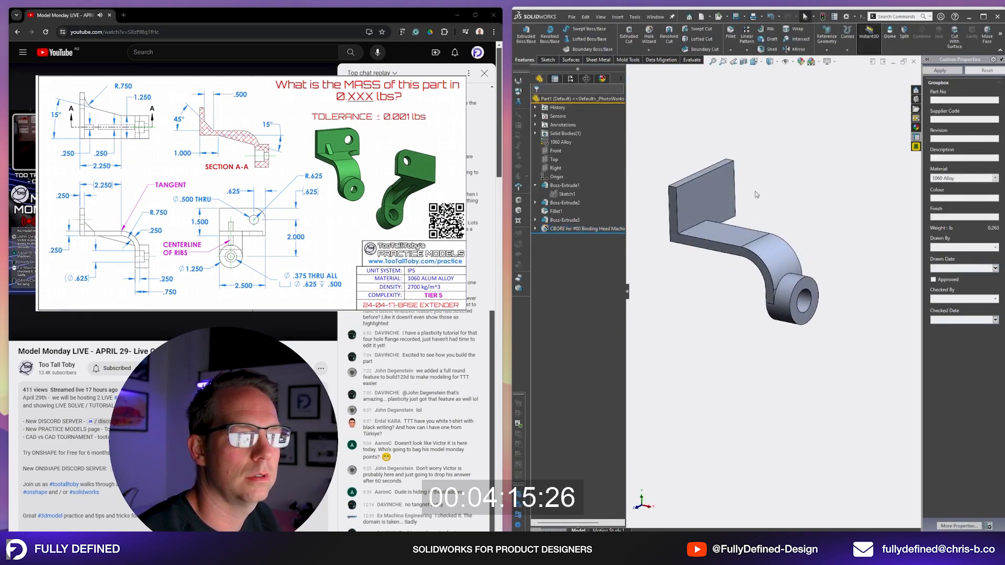
- Start a sketch on the bracket's side face and sketch a diagonal line across the inner corner between the upright plate and the flat arm
{"action": "scroll", "coordinate": [752, 194], "scroll_direction": "down", "scroll_amount": 1}
{"action": "left_click", "coordinate": [665, 252]}
{"action": "left_click", "coordinate": [704, 226]}
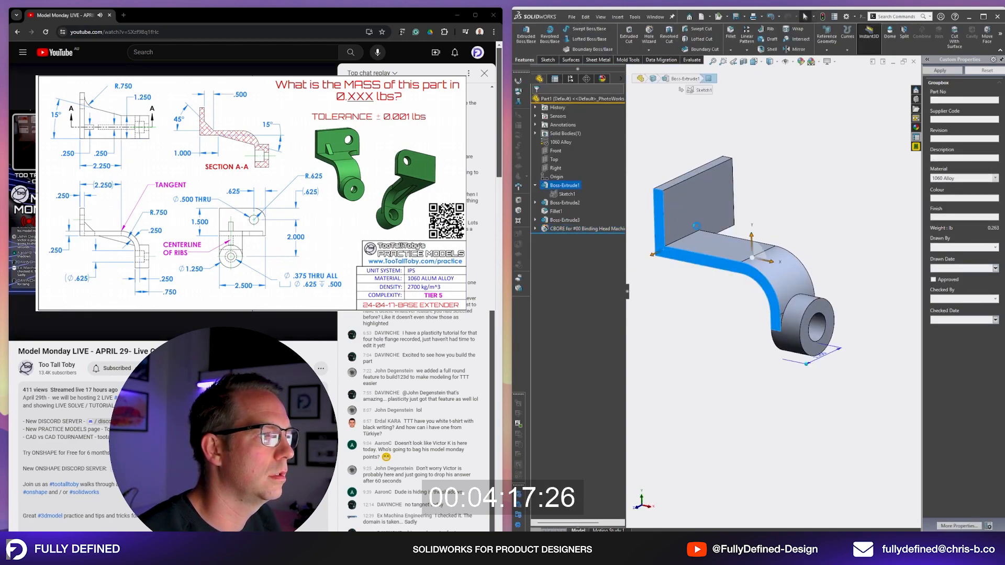
{"action": "key", "text": "space"}
{"action": "left_click", "coordinate": [833, 278]}
{"action": "scroll", "coordinate": [724, 256], "scroll_direction": "down", "scroll_amount": 1}
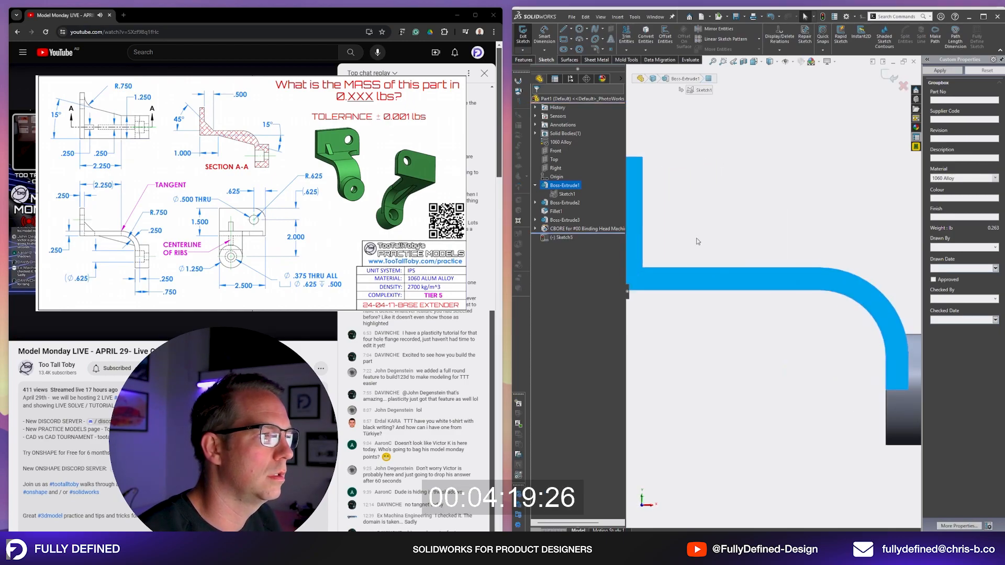
{"action": "key", "text": "l"}
{"action": "left_click", "coordinate": [679, 267]}
{"action": "left_click_drag", "start_coordinate": [684, 268], "coordinate": [642, 230]}
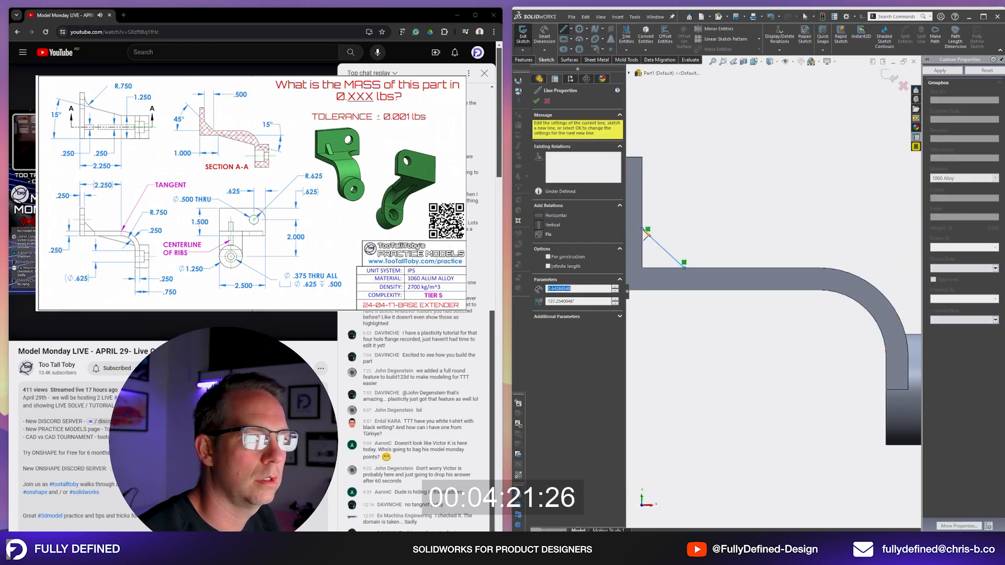
{"action": "key", "text": "Escape"}
{"action": "scroll", "coordinate": [679, 263], "scroll_direction": "up", "scroll_amount": 1}
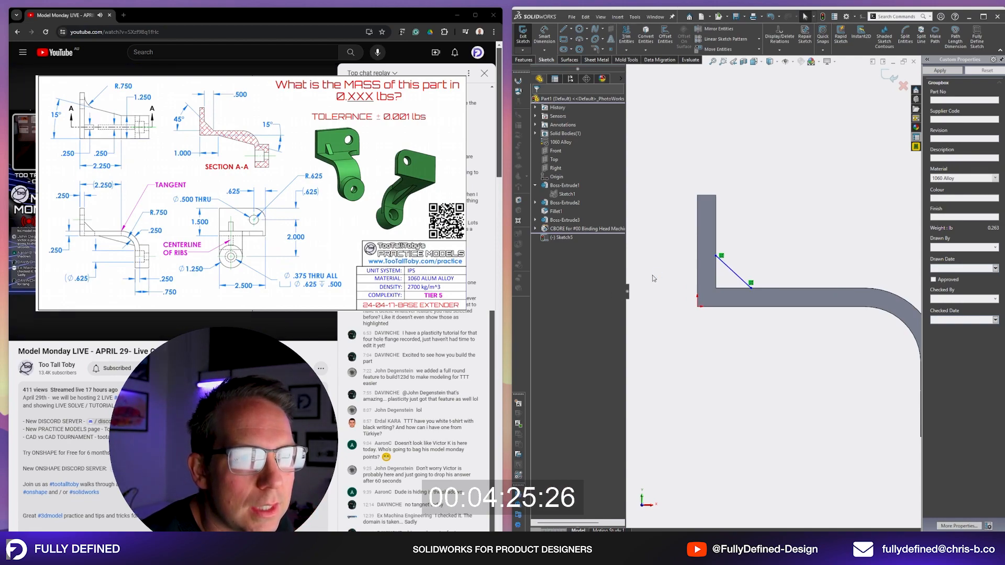
- Dimension the angle between the diagonal line and the flat arm as 45°
{"action": "left_click", "coordinate": [737, 279]}
{"action": "left_click", "coordinate": [758, 271]}
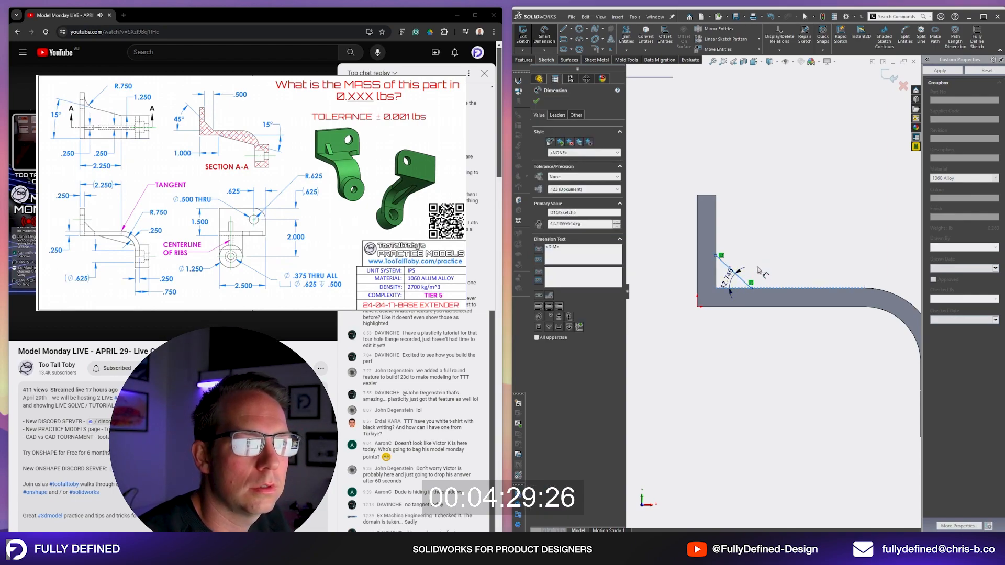
{"action": "type", "text": "45"}
{"action": "key", "text": "Return"}
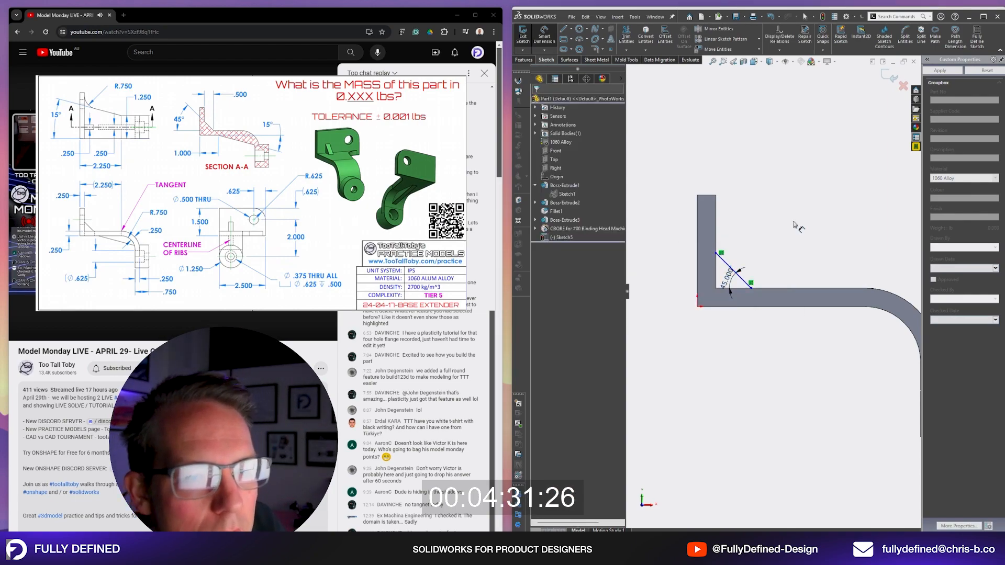
{"action": "scroll", "coordinate": [820, 318], "scroll_direction": "up", "scroll_amount": 2}
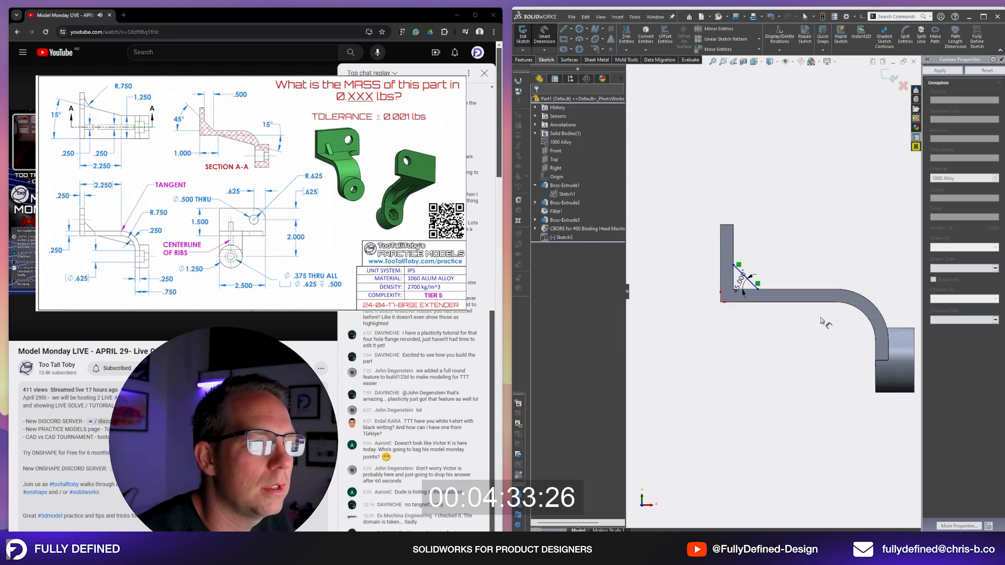
{"action": "scroll", "coordinate": [821, 318], "scroll_direction": "down", "scroll_amount": 2}
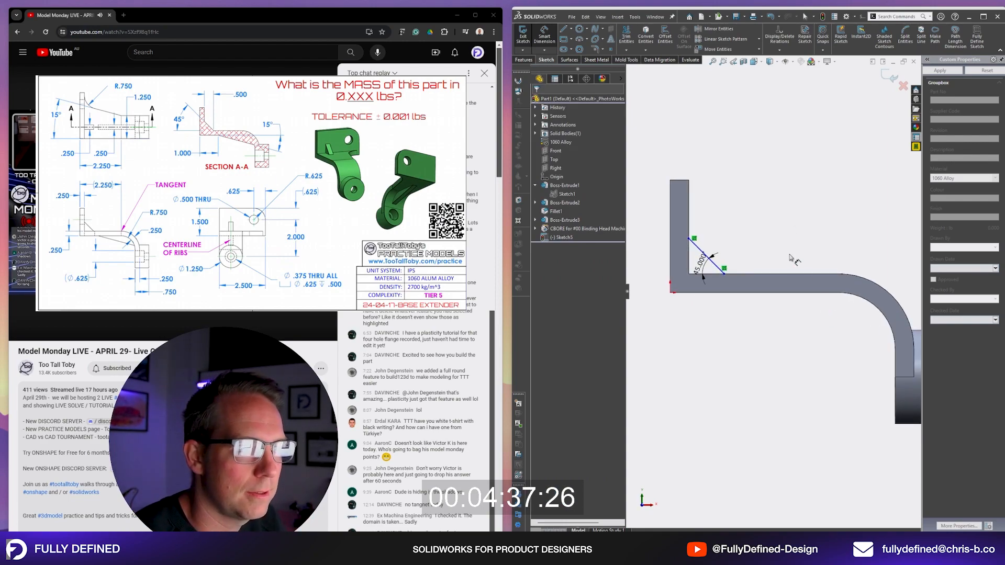
- Sketch a sloping line from the flat arm's underside to the inside of the bend and shift its start point slightly toward the bend
{"action": "key", "text": "l"}
{"action": "scroll", "coordinate": [859, 334], "scroll_direction": "up", "scroll_amount": 2}
{"action": "scroll", "coordinate": [859, 334], "scroll_direction": "down", "scroll_amount": 1}
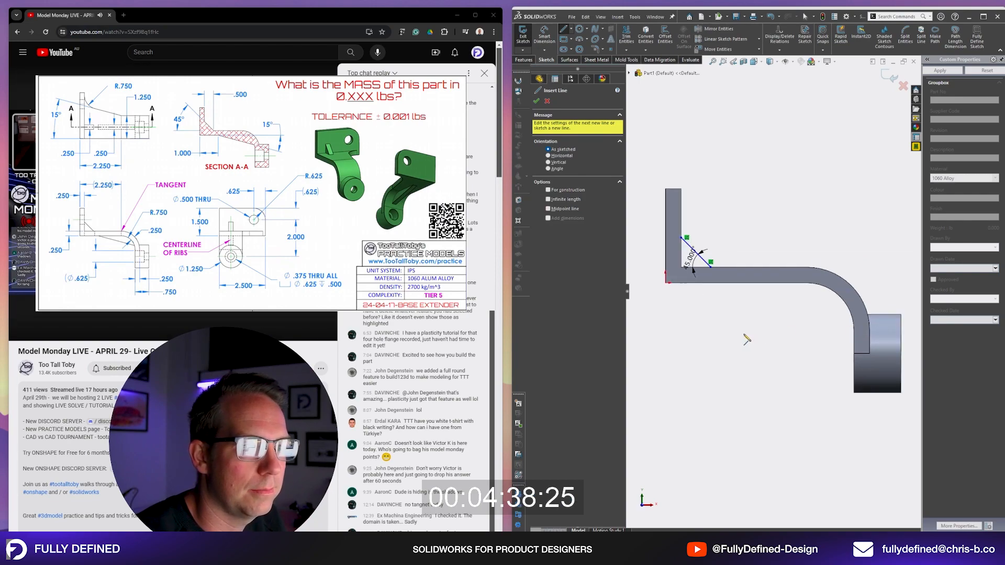
{"action": "left_click", "coordinate": [735, 283]}
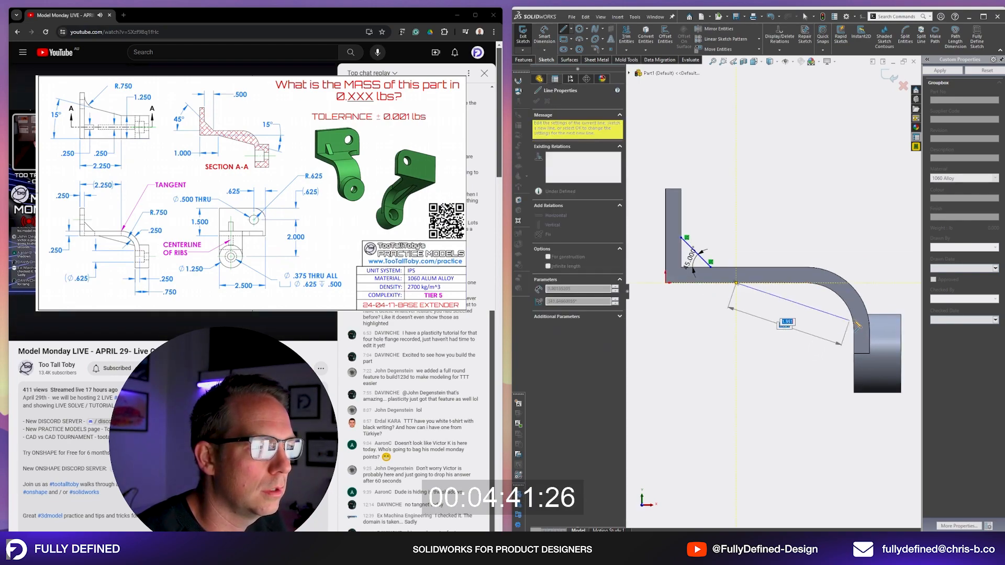
{"action": "left_click", "coordinate": [853, 321]}
{"action": "key", "text": "Escape"}
{"action": "left_click_drag", "start_coordinate": [736, 283], "coordinate": [746, 283]}
{"action": "left_click", "coordinate": [755, 339]}
{"action": "right_click_drag", "start_coordinate": [751, 272], "coordinate": [748, 190]}
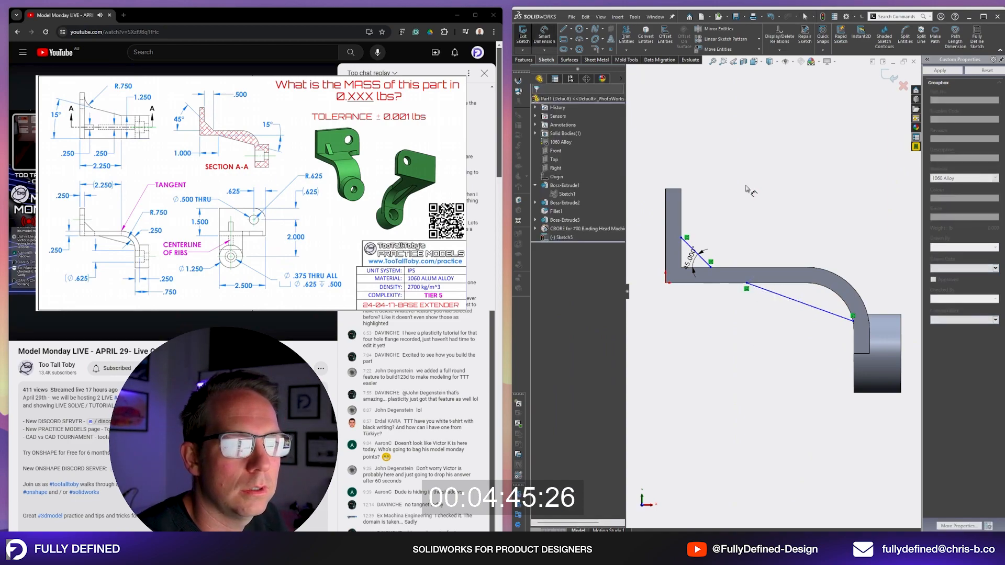
- Dimension the angle between the sloping line and the arm's underside as 15°
{"action": "left_click", "coordinate": [794, 283]}
{"action": "left_click", "coordinate": [774, 292]}
{"action": "left_click", "coordinate": [906, 316]}
{"action": "type", "text": "15"}
{"action": "key", "text": "Return"}
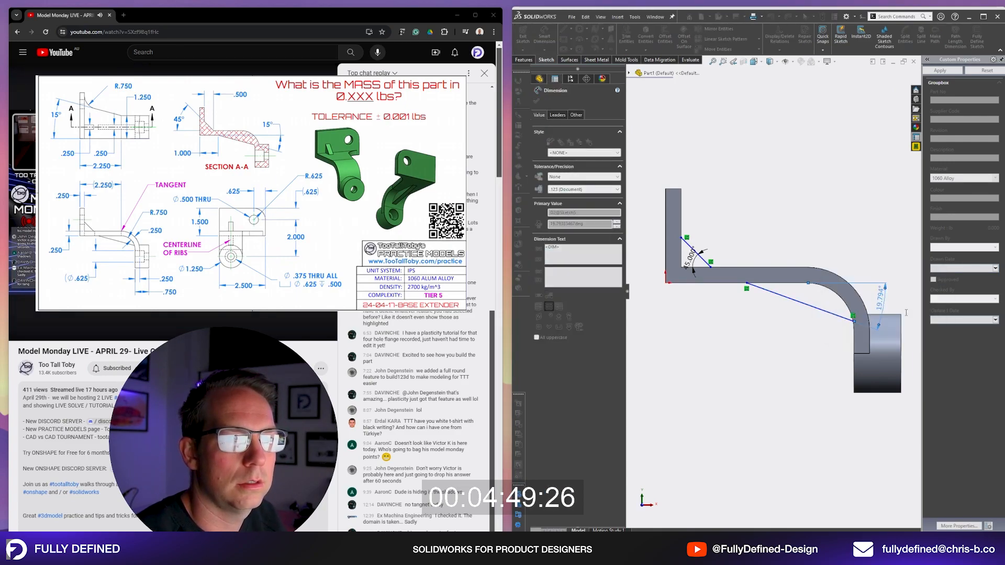
{"action": "key", "text": "Escape"}
- Dimension the sloping line's start point 1.000 in from the upright plate's outer face
{"action": "left_click", "coordinate": [666, 267]}
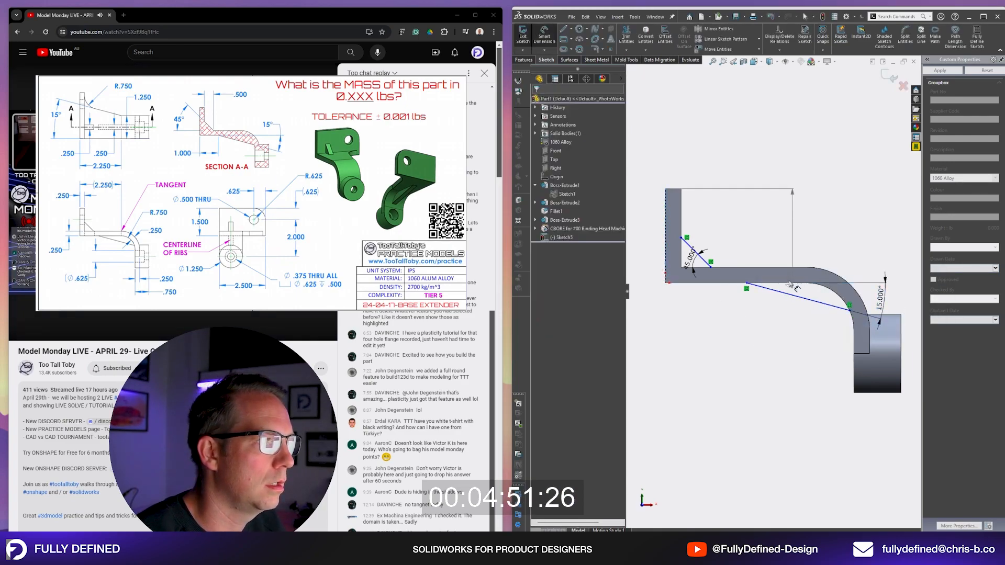
{"action": "left_click", "coordinate": [746, 283]}
{"action": "left_click", "coordinate": [717, 333]}
{"action": "type", "text": "1.29290076in"}
{"action": "key", "text": "Return"}
{"action": "key", "text": "Escape"}
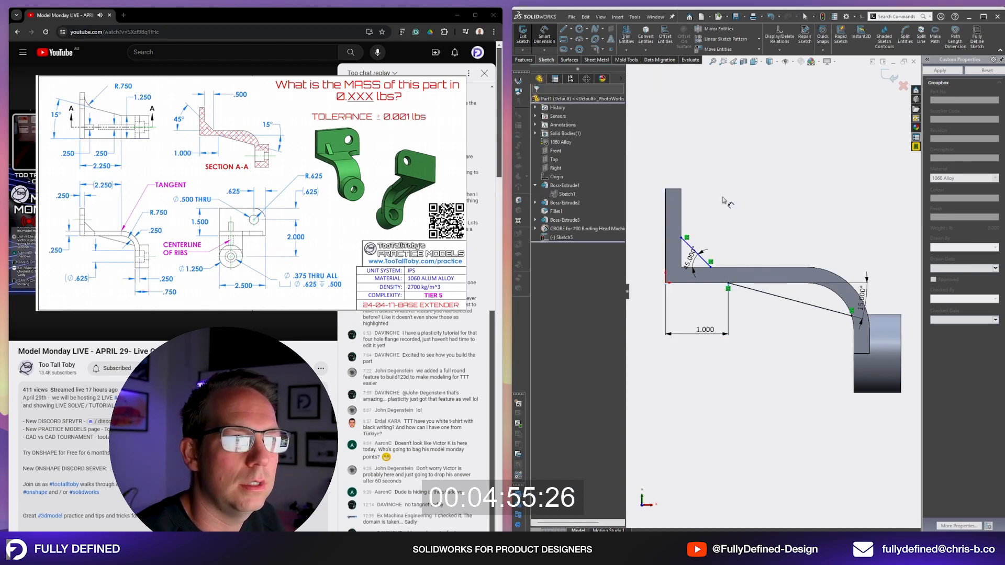
- Dimension the diagonal line's lower end 0.5 in from the upright plate's inner face
{"action": "left_click", "coordinate": [706, 260]}
{"action": "left_click", "coordinate": [717, 188]}
{"action": "type", "text": ".5"}
{"action": "key", "text": "Return"}
{"action": "key", "text": "Escape"}
{"action": "middle_click_drag", "start_coordinate": [717, 189], "coordinate": [660, 230]}
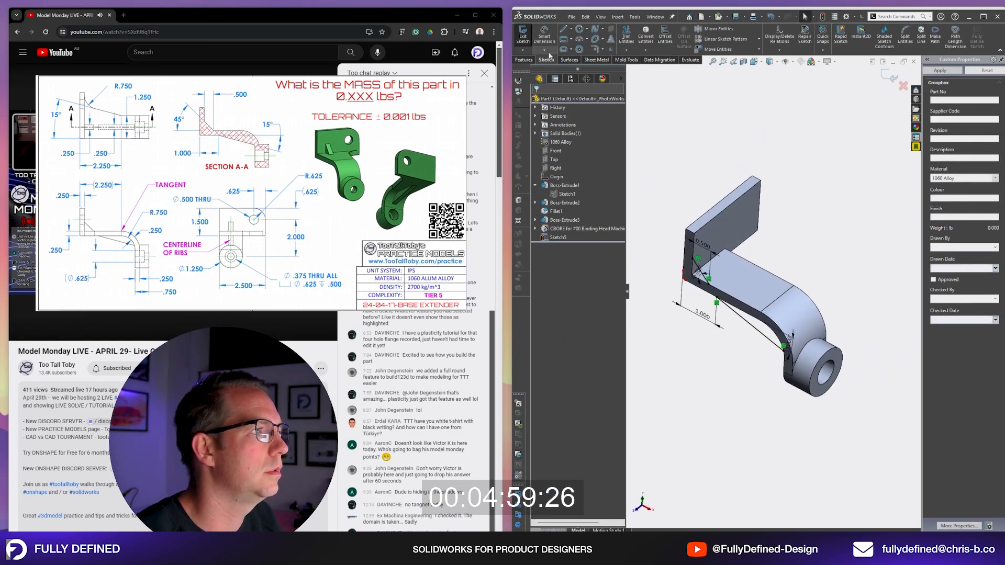
{"action": "left_click", "coordinate": [524, 59]}
{"action": "left_click", "coordinate": [526, 35]}
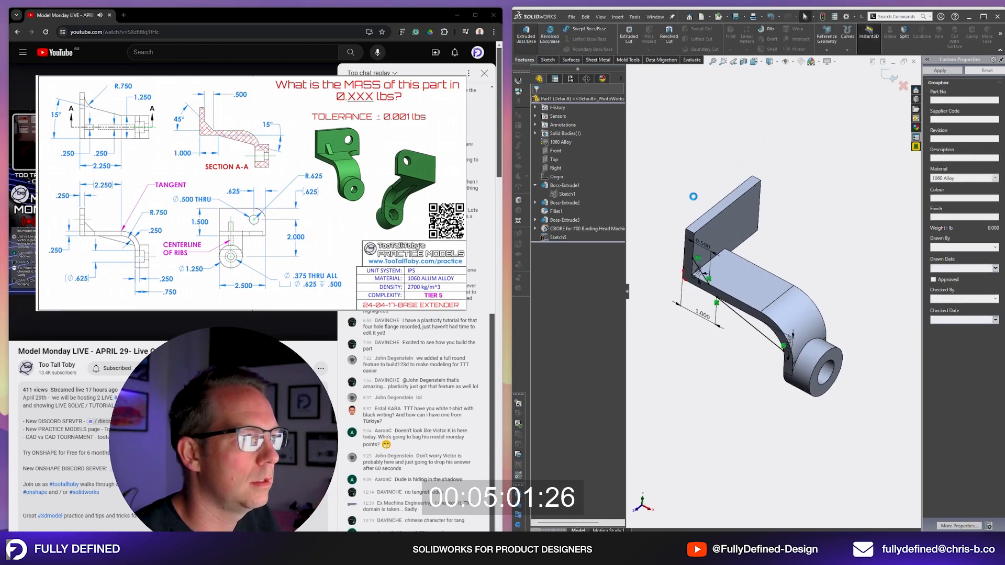
{"action": "middle_click_drag", "start_coordinate": [732, 235], "coordinate": [766, 235]}
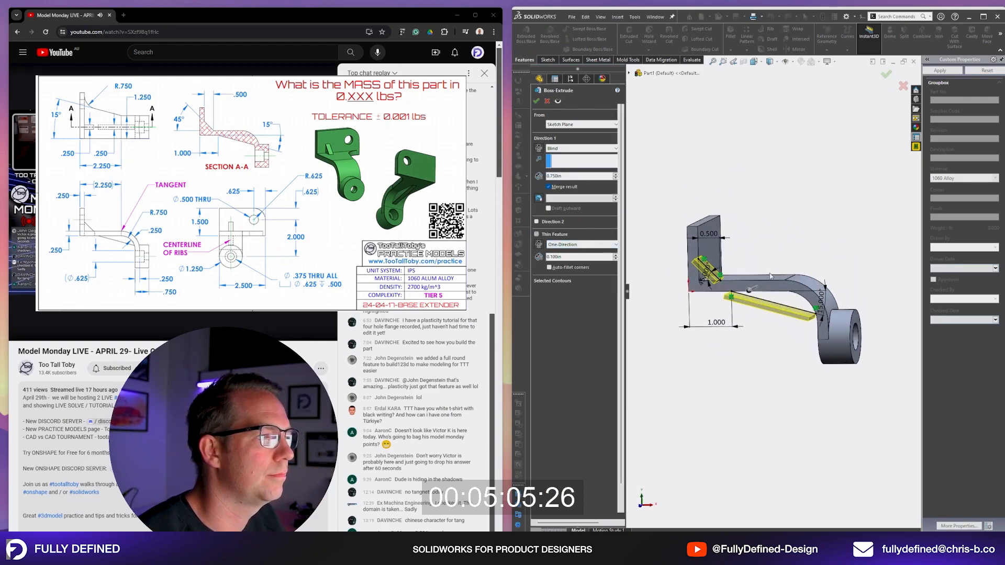
{"action": "key", "text": "Escape"}
- Close the upper rib profile into a triangle with lines along the upright plate's inner face and the arm's upper face
{"action": "key", "text": "space"}
{"action": "left_click", "coordinate": [932, 325]}
{"action": "right_click_drag", "start_coordinate": [756, 218], "coordinate": [718, 219]}
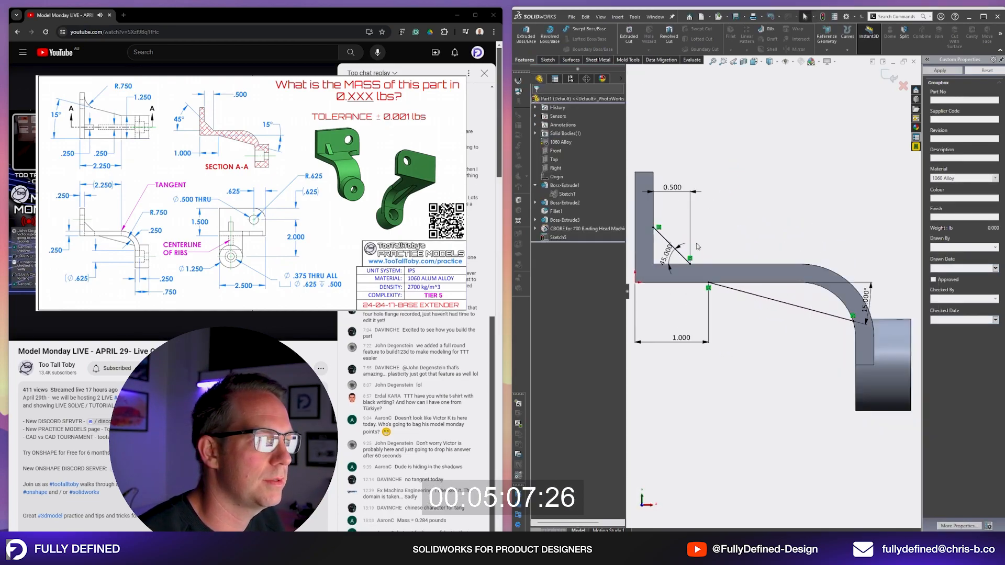
{"action": "left_click", "coordinate": [653, 227]}
{"action": "left_click", "coordinate": [653, 263]}
{"action": "left_click", "coordinate": [689, 264]}
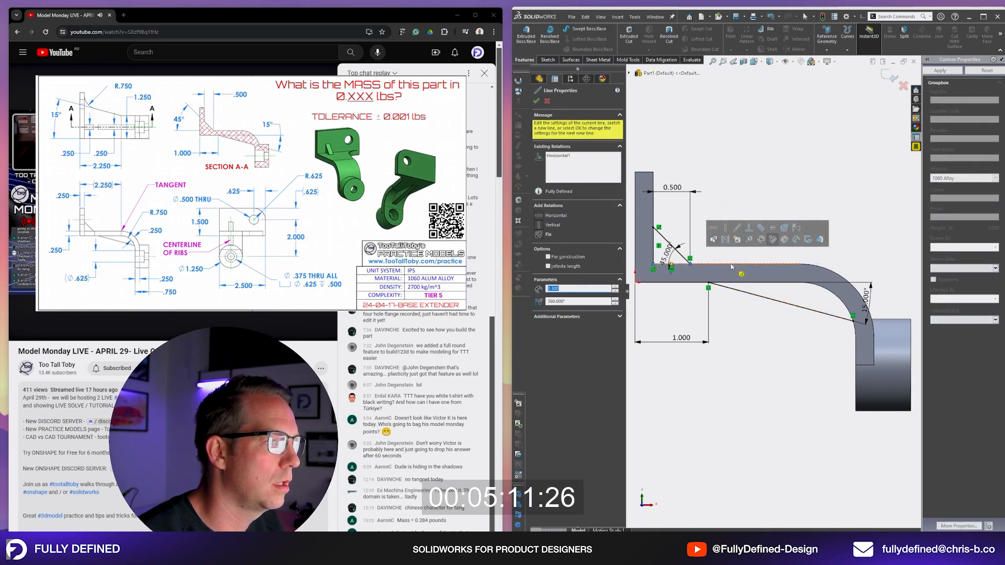
- Close the lower rib profile with a line along the arm's underside and a tangent arc following the inside of the 0.75 in bend
{"action": "left_click", "coordinate": [708, 288]}
{"action": "left_click", "coordinate": [801, 283]}
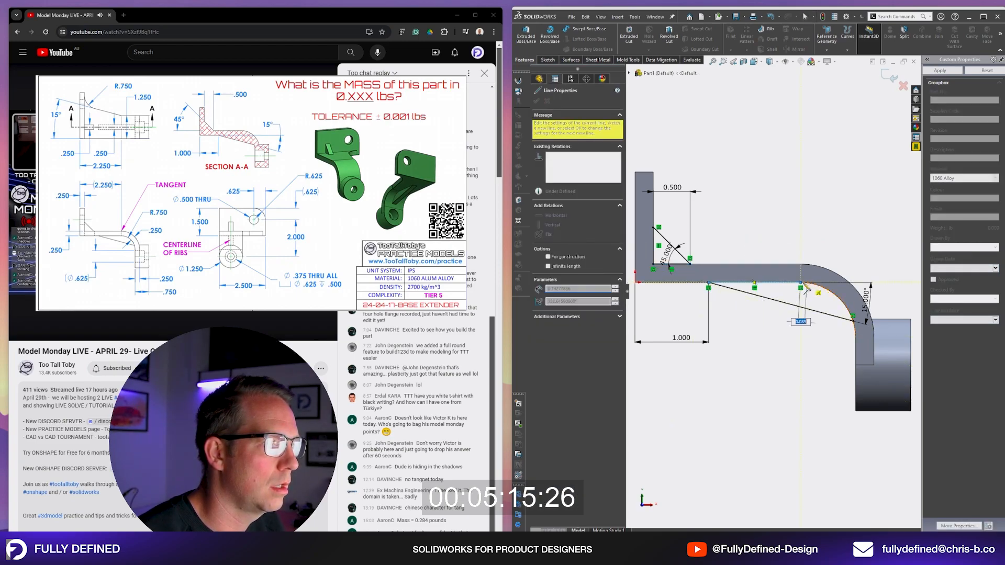
{"action": "left_click", "coordinate": [855, 321]}
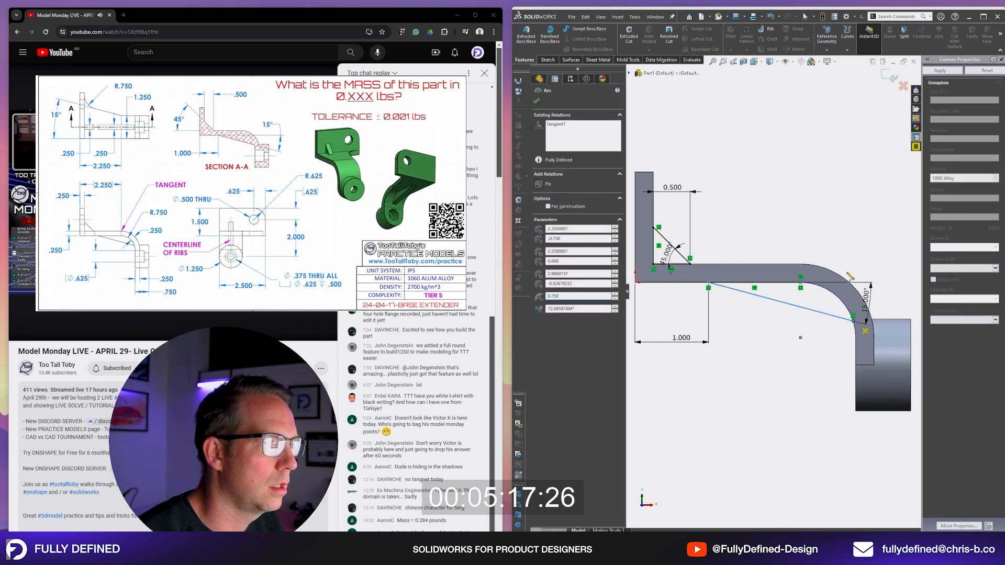
{"action": "key", "text": "Escape"}
- Set the boss extrusion of both rib profiles to a 0.25 in depth with a 0.625 in start offset from the sketch plane
{"action": "middle_click_drag", "start_coordinate": [828, 226], "coordinate": [704, 288]}
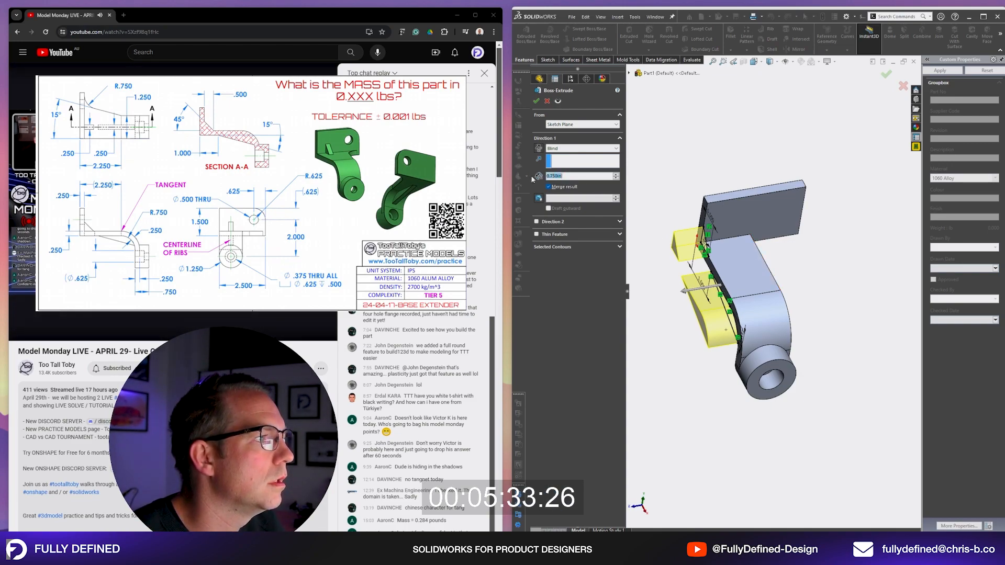
{"action": "type", "text": "1.25"}
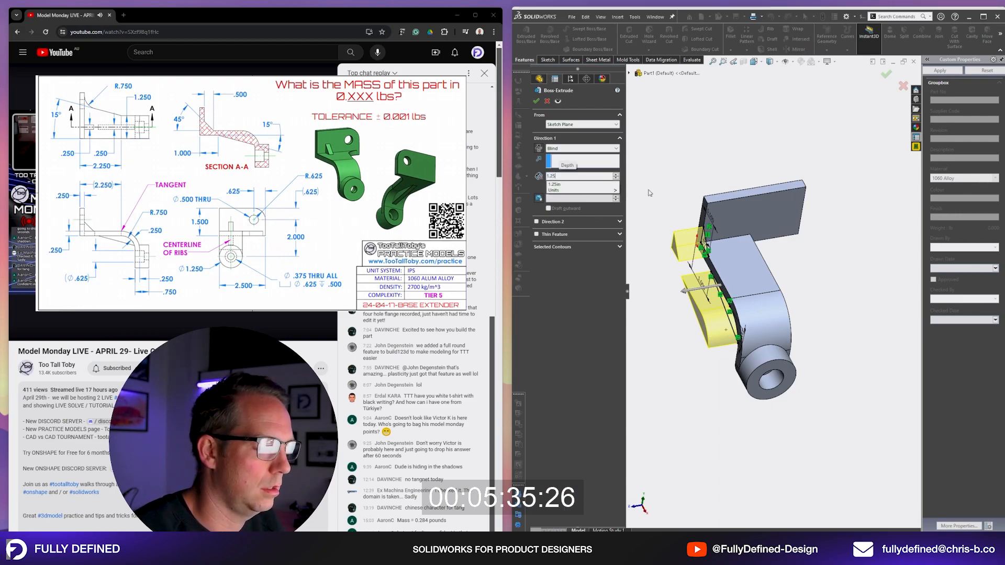
{"action": "type", "text": ".25"}
{"action": "key", "text": "Return"}
{"action": "left_click", "coordinate": [564, 124]}
{"action": "left_click", "coordinate": [565, 146]}
{"action": "type", "text": ".625"}
{"action": "key", "text": "Return"}
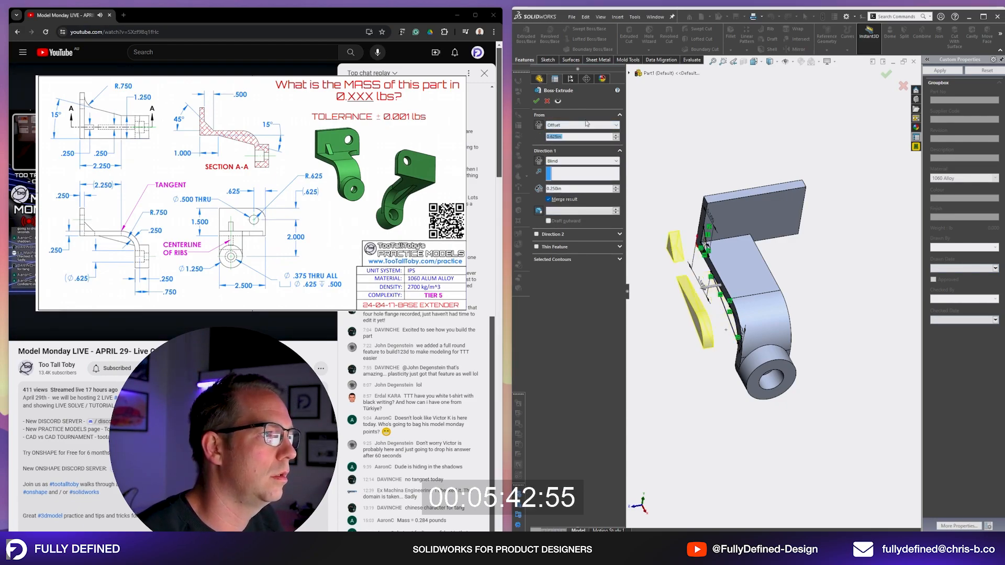
- Reverse the start offset into the body, switch the rib extrusion to Mid Plane and complete it
{"action": "left_click", "coordinate": [539, 125]}
{"action": "left_click", "coordinate": [582, 160]}
{"action": "left_click", "coordinate": [567, 199]}
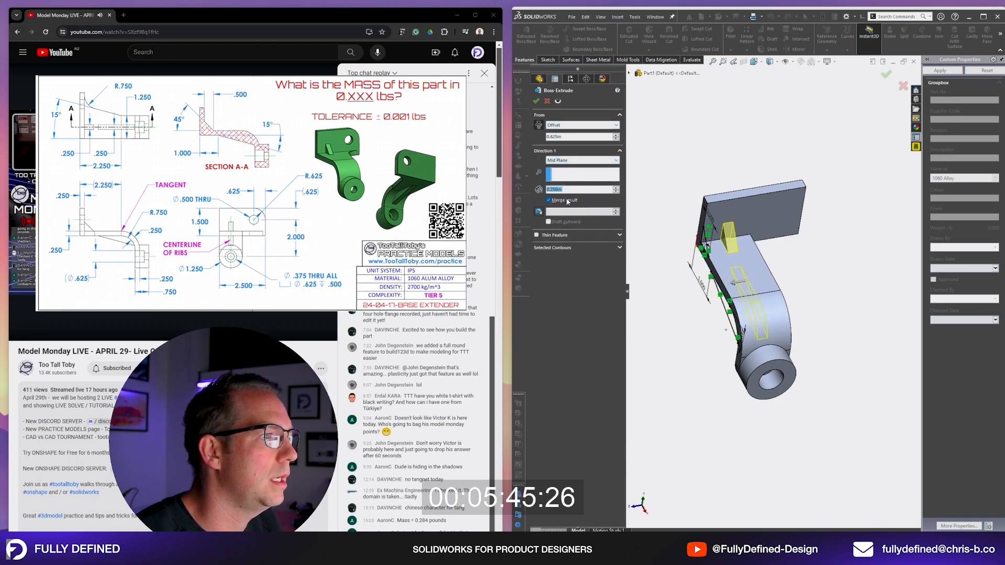
{"action": "middle_click_drag", "start_coordinate": [776, 265], "coordinate": [837, 173]}
{"action": "key", "text": "Return"}
- Round the upright plate's upper corner on the overhanging end with a 0.625 in radius fillet
{"action": "scroll", "coordinate": [861, 267], "scroll_direction": "down", "scroll_amount": 4}
{"action": "left_click", "coordinate": [731, 37]}
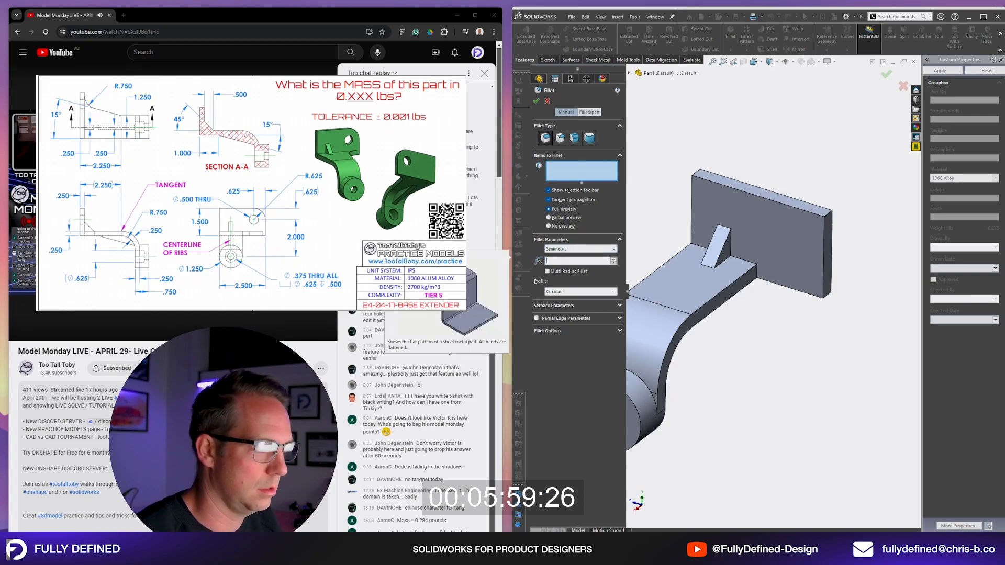
{"action": "type", "text": ".625"}
{"action": "key", "text": "Return"}
{"action": "middle_click_drag", "start_coordinate": [795, 246], "coordinate": [839, 213]}
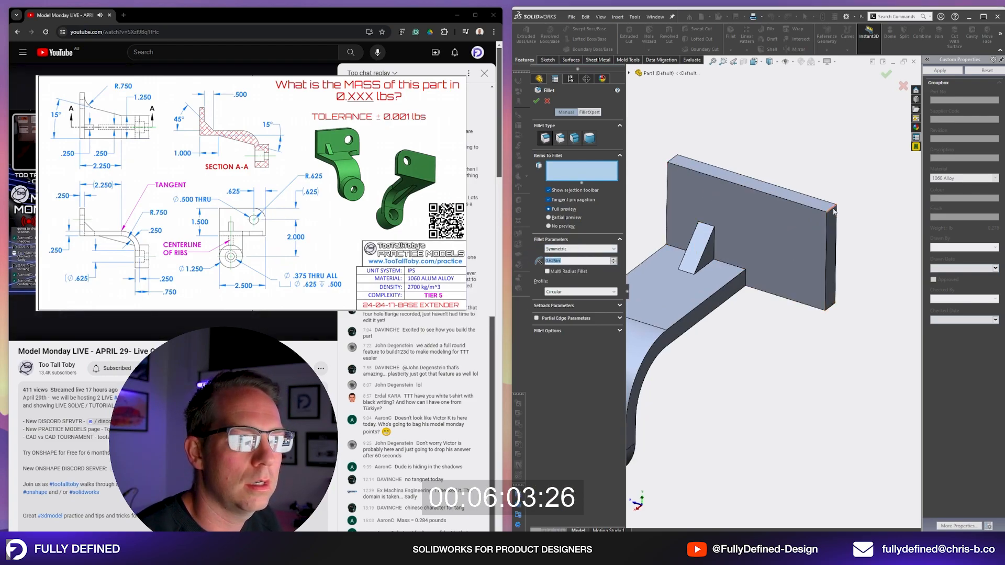
{"action": "left_click", "coordinate": [833, 211]}
{"action": "middle_click_drag", "start_coordinate": [805, 246], "coordinate": [779, 267]}
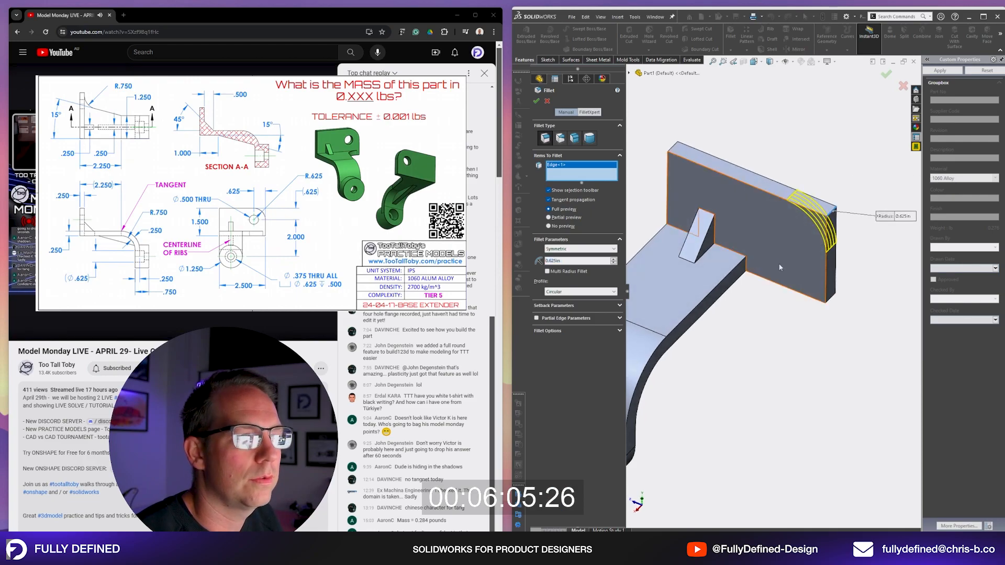
{"action": "key", "text": "Return"}
- Sketch a 0.5 in diameter circle on the upright plate's rib-side face, centred on the rounded corner
{"action": "middle_click_drag", "start_coordinate": [789, 316], "coordinate": [776, 277]}
{"action": "left_click", "coordinate": [776, 278]}
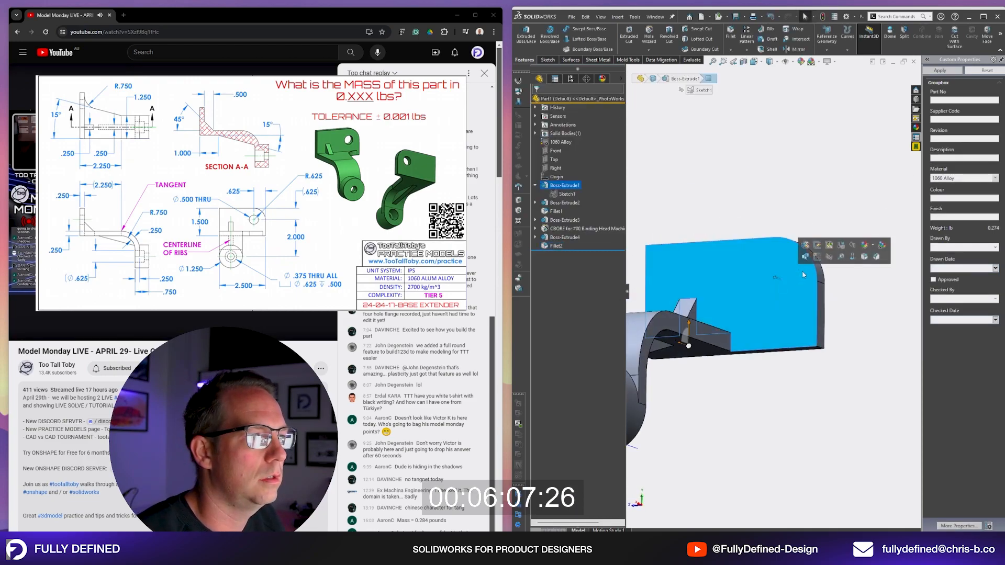
{"action": "left_click", "coordinate": [816, 262]}
{"action": "right_click_drag", "start_coordinate": [830, 222], "coordinate": [823, 237]}
{"action": "middle_click_drag", "start_coordinate": [823, 239], "coordinate": [829, 265]}
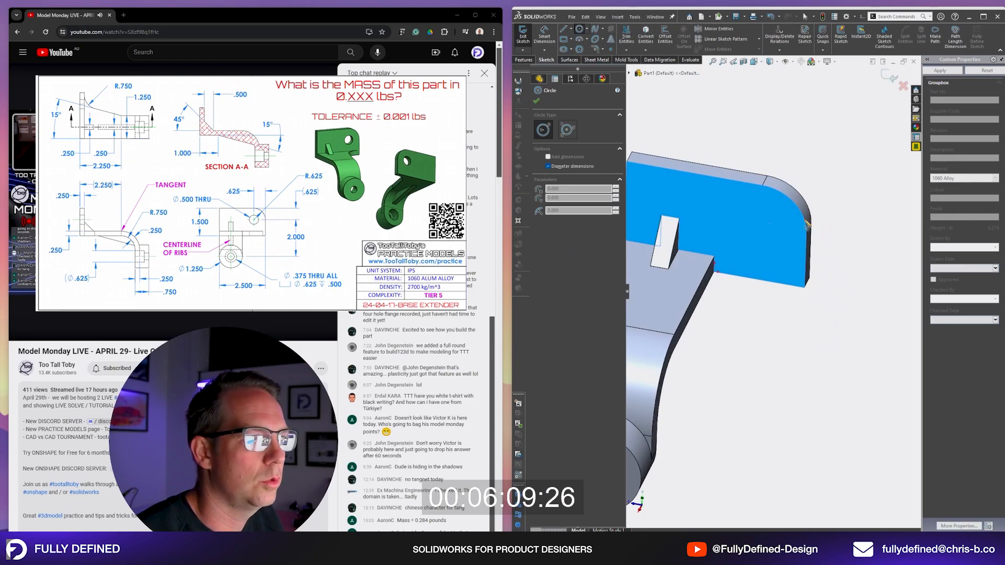
{"action": "left_click", "coordinate": [761, 225]}
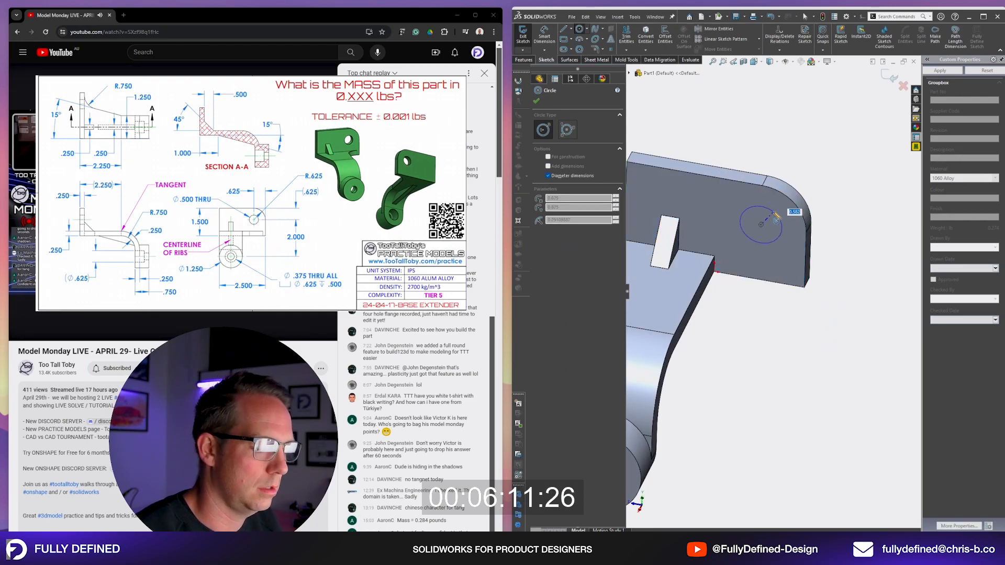
{"action": "type", "text": ".5"}
{"action": "key", "text": "Return"}
{"action": "key", "text": "Escape"}
{"action": "left_click", "coordinate": [524, 59]}
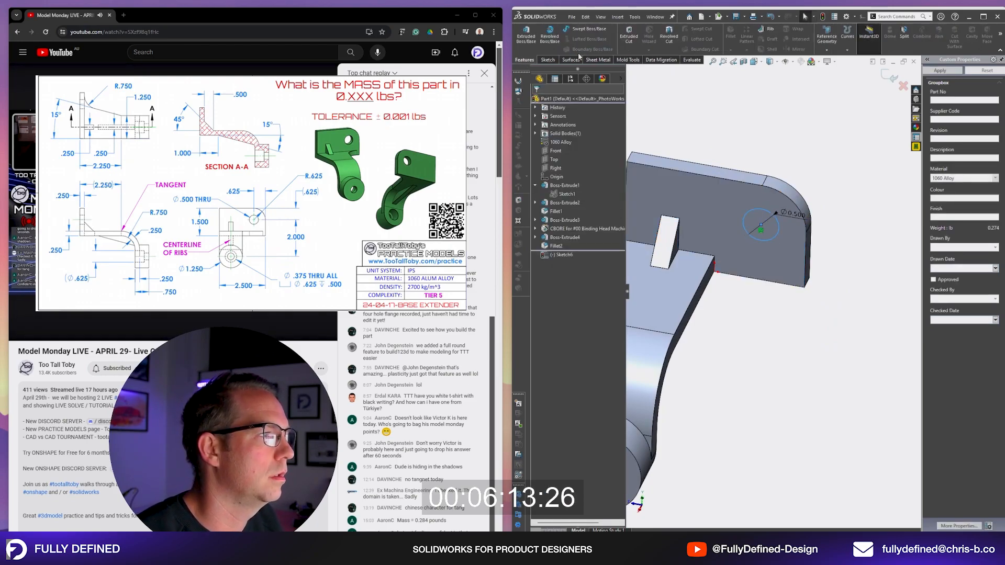
- Extrude-cut the 0.5 in circle through all to make the upright plate's hole
{"action": "left_click", "coordinate": [629, 35]}
{"action": "left_click", "coordinate": [582, 148]}
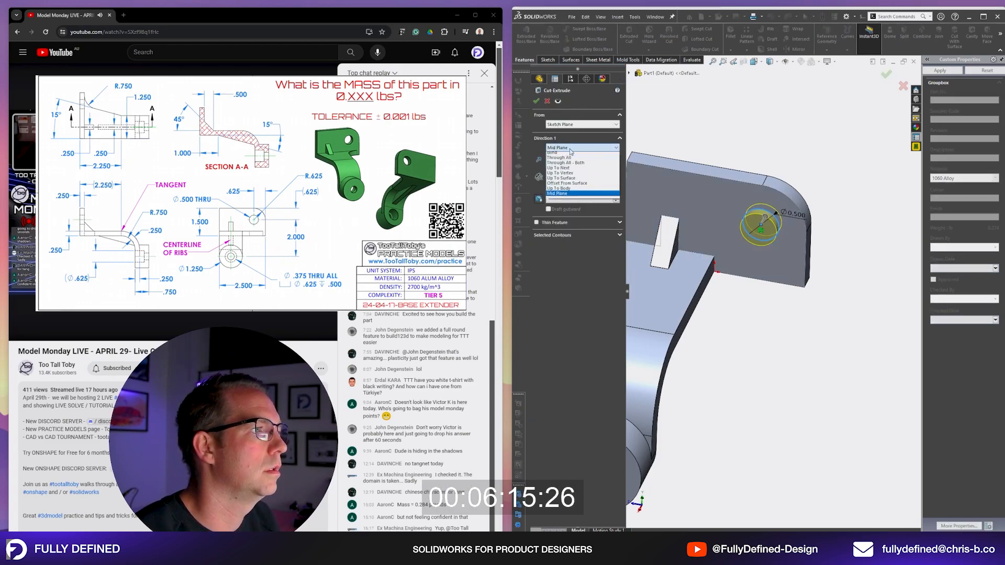
{"action": "left_click", "coordinate": [578, 162]}
- Sketch a triangle on the arm's flat rib-side face between the upright plate and the bend's start, with its sloped side at about 18.8°
{"action": "scroll", "coordinate": [762, 341], "scroll_direction": "up", "scroll_amount": 5}
{"action": "middle_click_drag", "start_coordinate": [762, 341], "coordinate": [801, 351]}
{"action": "left_click", "coordinate": [710, 286]}
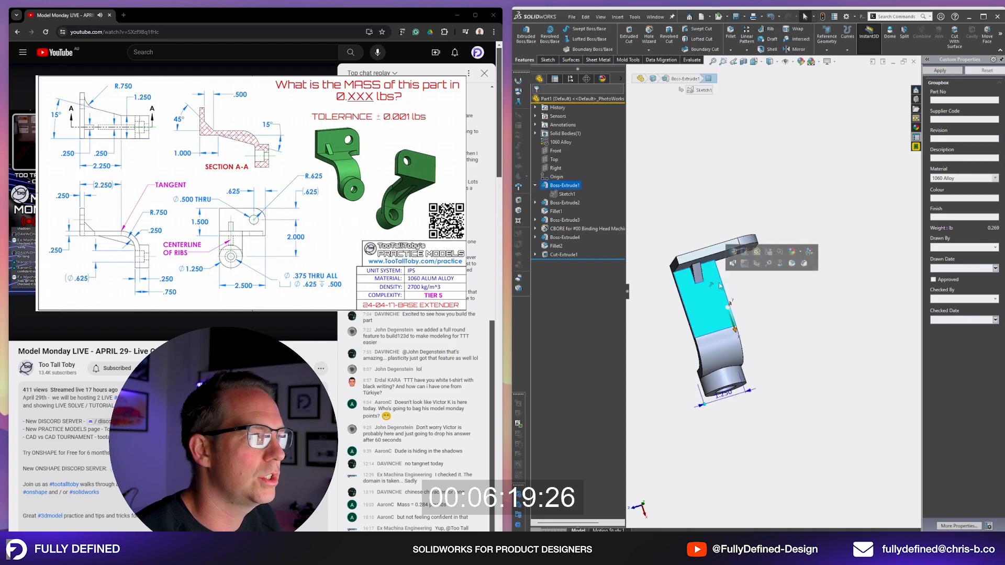
{"action": "left_click", "coordinate": [742, 265]}
{"action": "key", "text": "space"}
{"action": "left_click", "coordinate": [875, 320]}
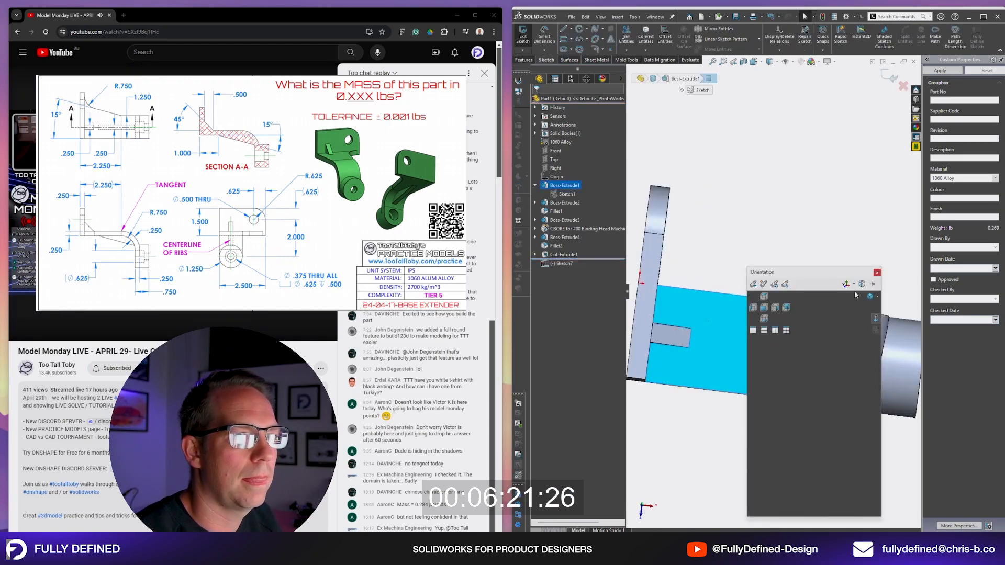
{"action": "key", "text": "l"}
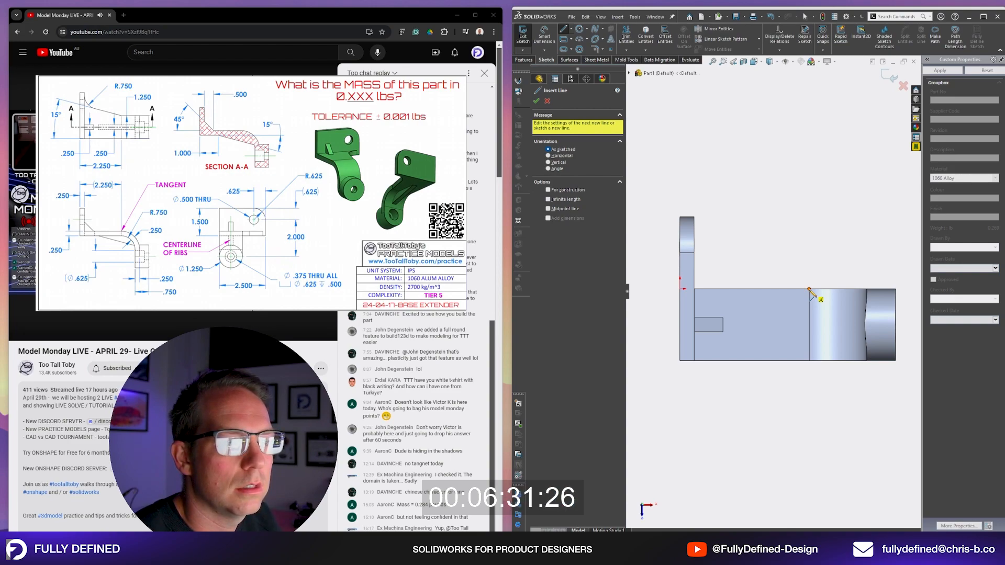
{"action": "left_click", "coordinate": [808, 288]}
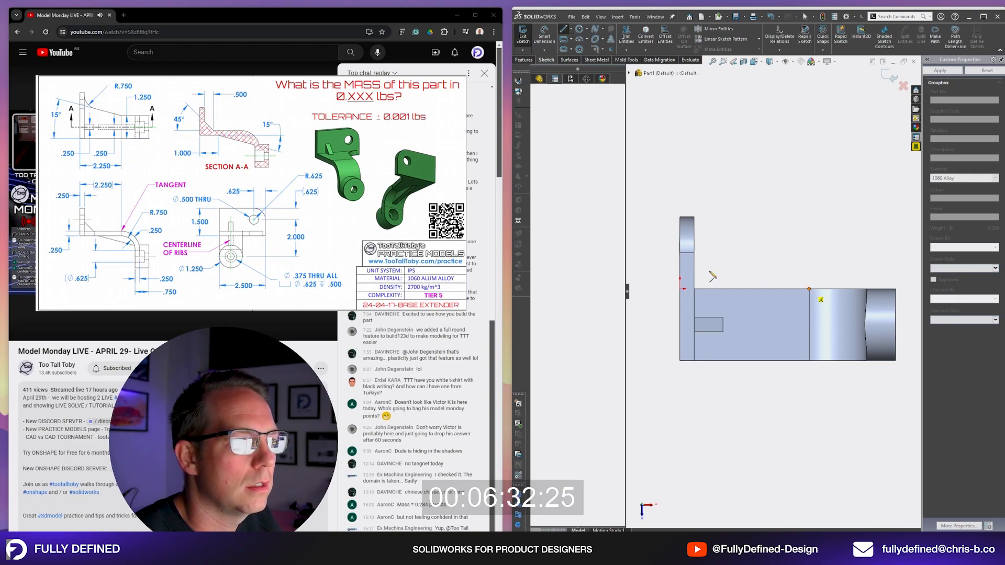
{"action": "left_click", "coordinate": [694, 251]}
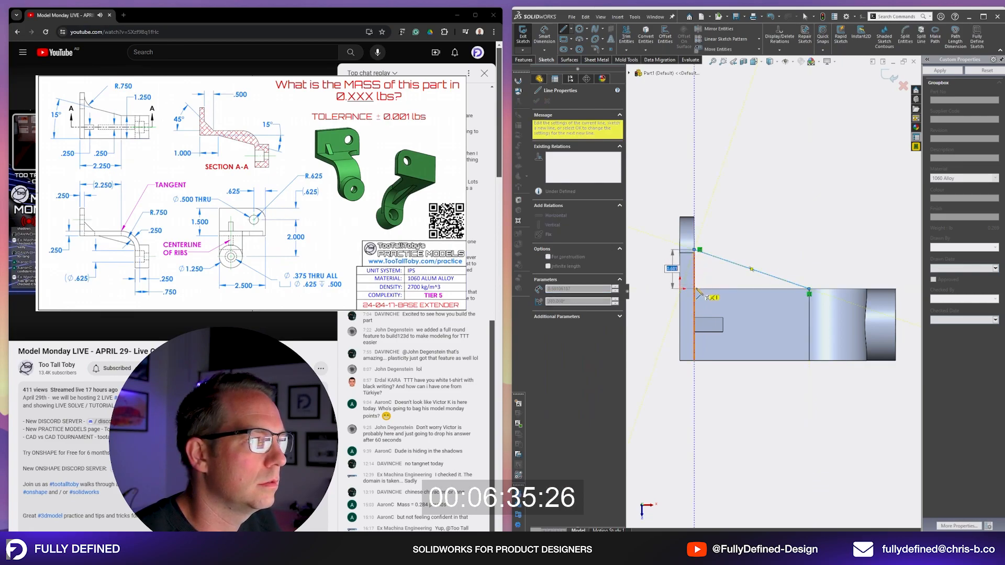
{"action": "key", "text": "Escape"}
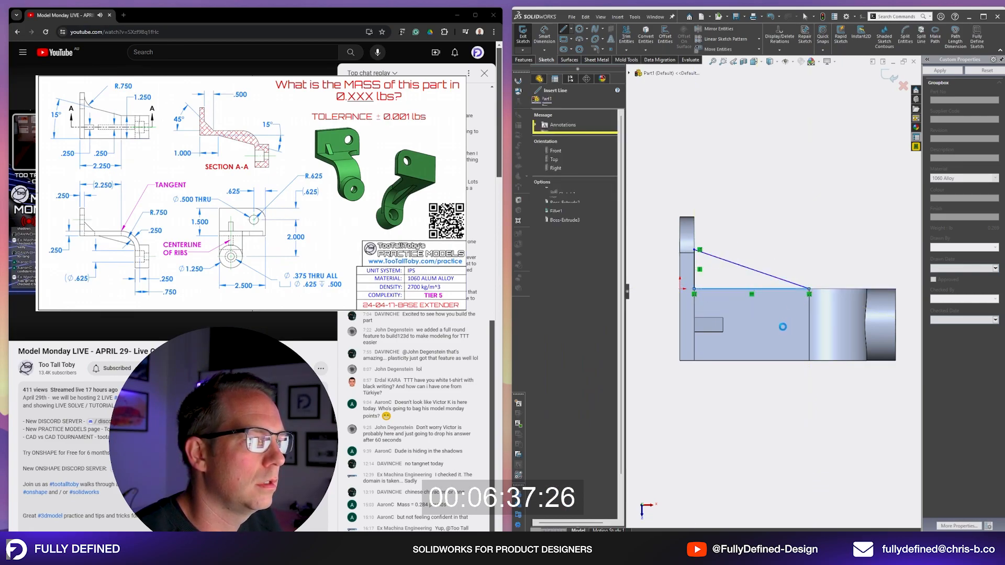
- Dimension the angle between the triangle's sloped side and base line, and set it to 15°
{"action": "left_click", "coordinate": [780, 289]}
{"action": "left_click", "coordinate": [776, 277]}
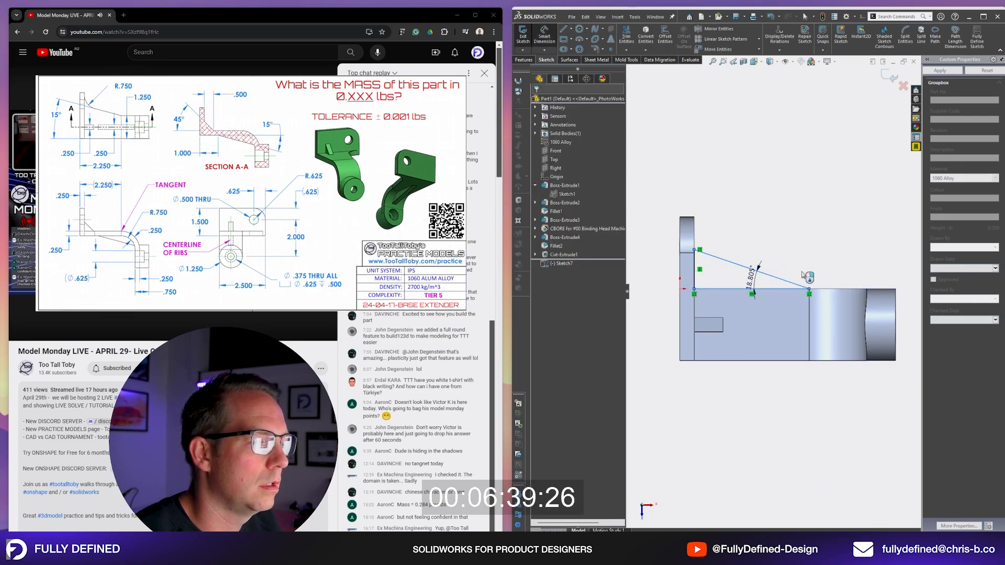
{"action": "left_click", "coordinate": [755, 276]}
{"action": "type", "text": "15"}
{"action": "key", "text": "Return"}
{"action": "key", "text": "Escape"}
- Extrude the triangle Up To Surface, ending on the arm's flat underside and merging with the body
{"action": "middle_click_drag", "start_coordinate": [791, 207], "coordinate": [617, 142]}
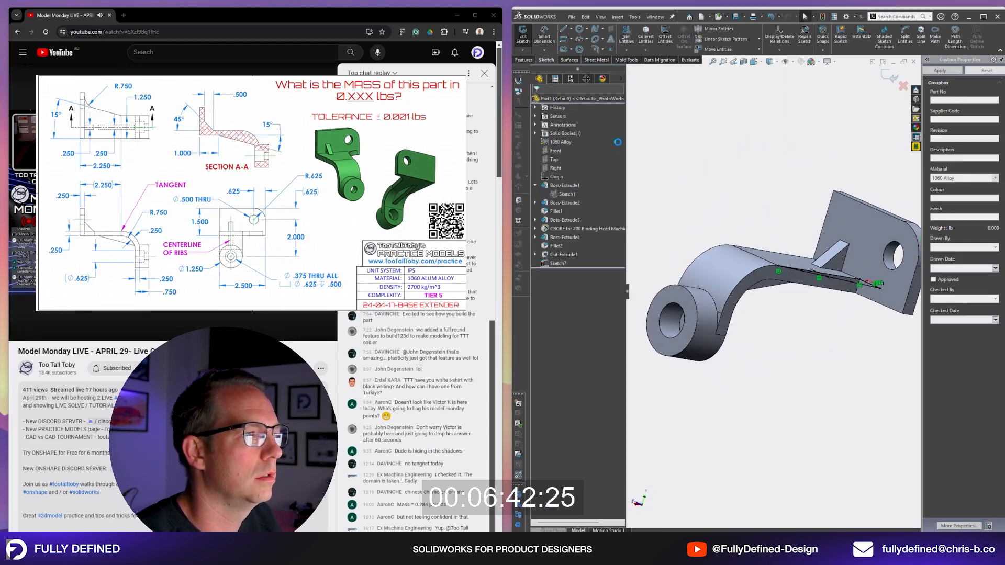
{"action": "left_click", "coordinate": [570, 149]}
{"action": "left_click", "coordinate": [569, 173]}
{"action": "middle_click_drag", "start_coordinate": [824, 330], "coordinate": [832, 263]}
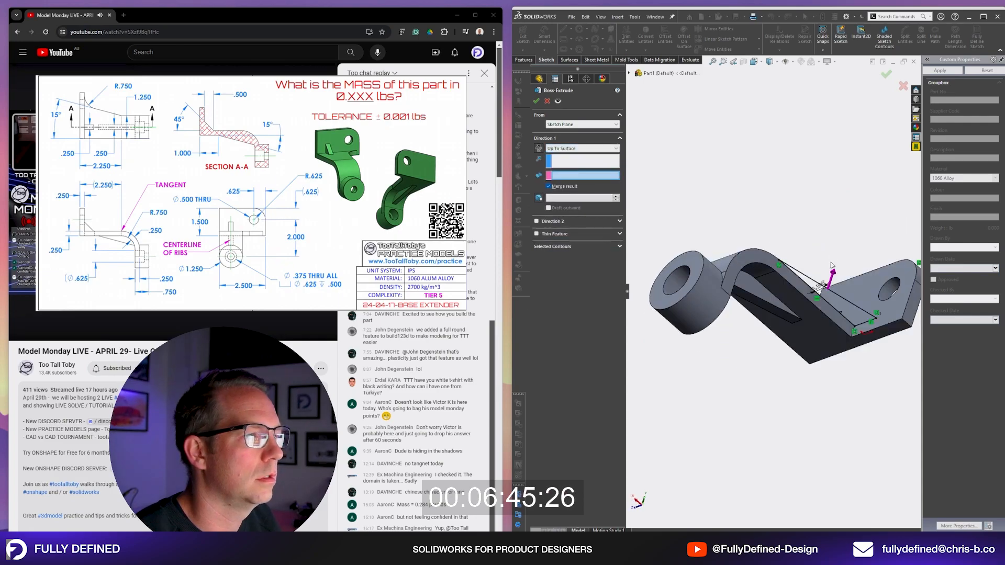
{"action": "right_click", "coordinate": [810, 273]}
{"action": "left_click", "coordinate": [774, 223]}
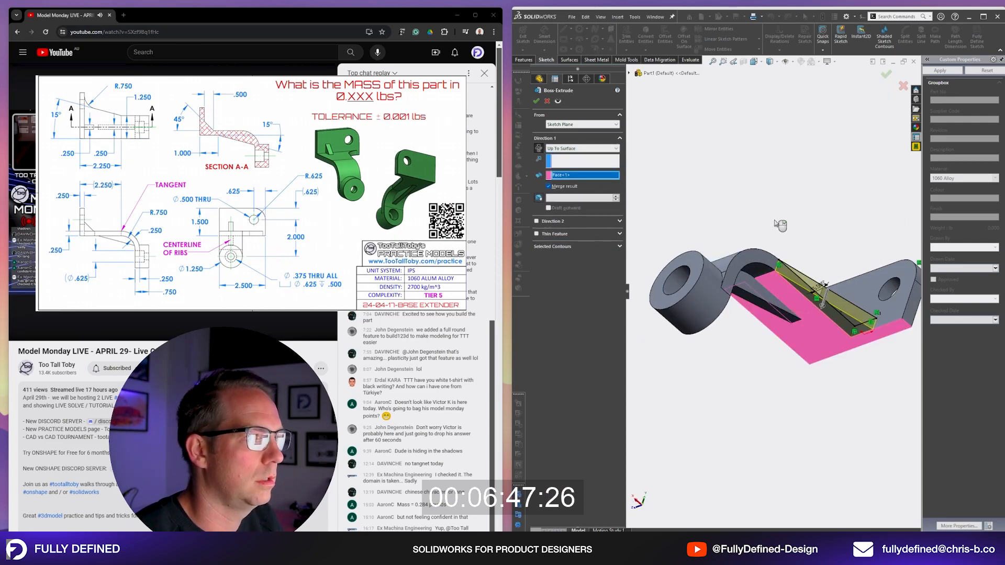
{"action": "right_click", "coordinate": [775, 224]}
- Fillet the inner corner edge between the new tapered side and the upright plate with a 0.75 in radius
{"action": "middle_click_drag", "start_coordinate": [785, 218], "coordinate": [844, 256]}
{"action": "left_click", "coordinate": [843, 257]}
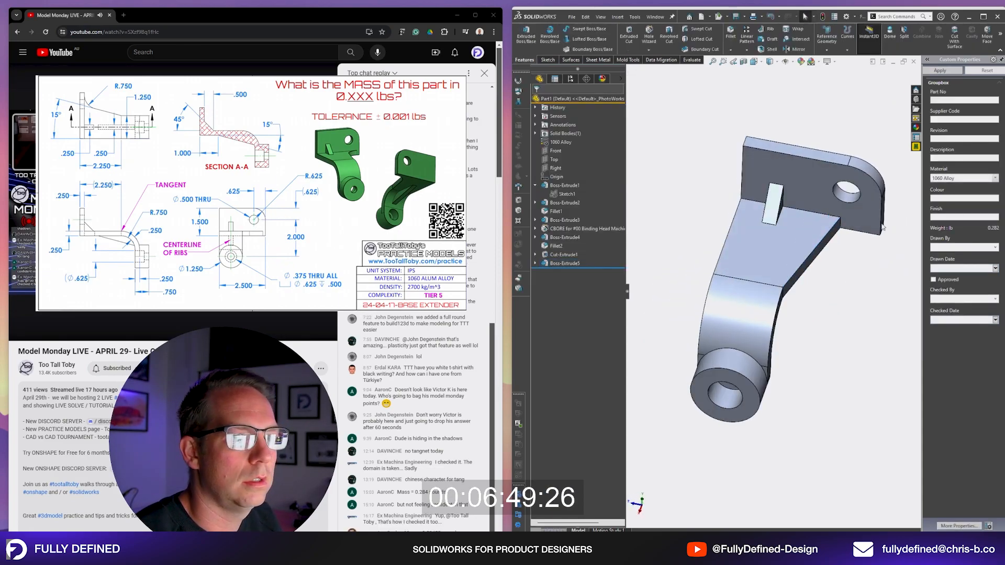
{"action": "scroll", "coordinate": [845, 253], "scroll_direction": "up", "scroll_amount": 2}
{"action": "scroll", "coordinate": [883, 223], "scroll_direction": "down", "scroll_amount": 2}
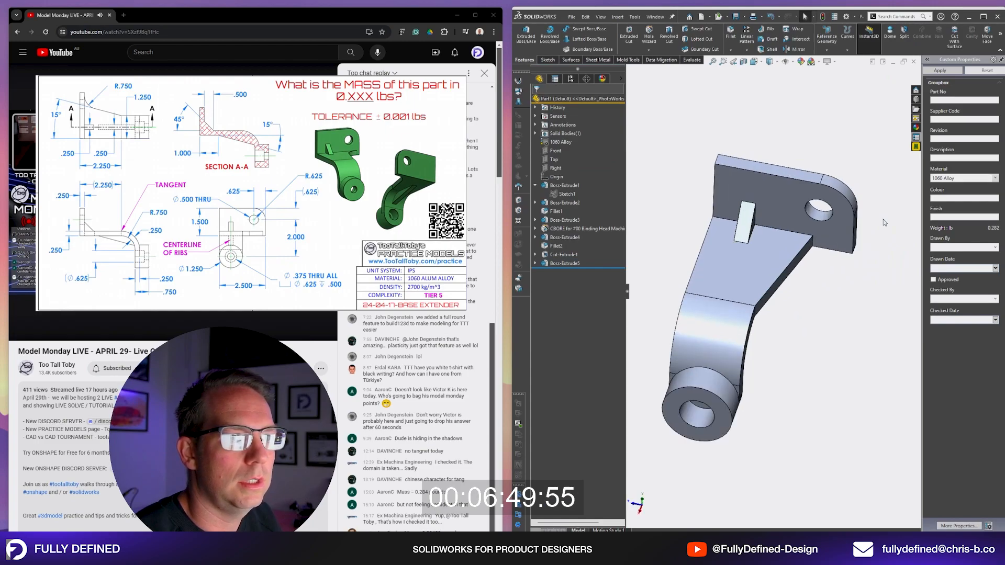
{"action": "left_click", "coordinate": [730, 36]}
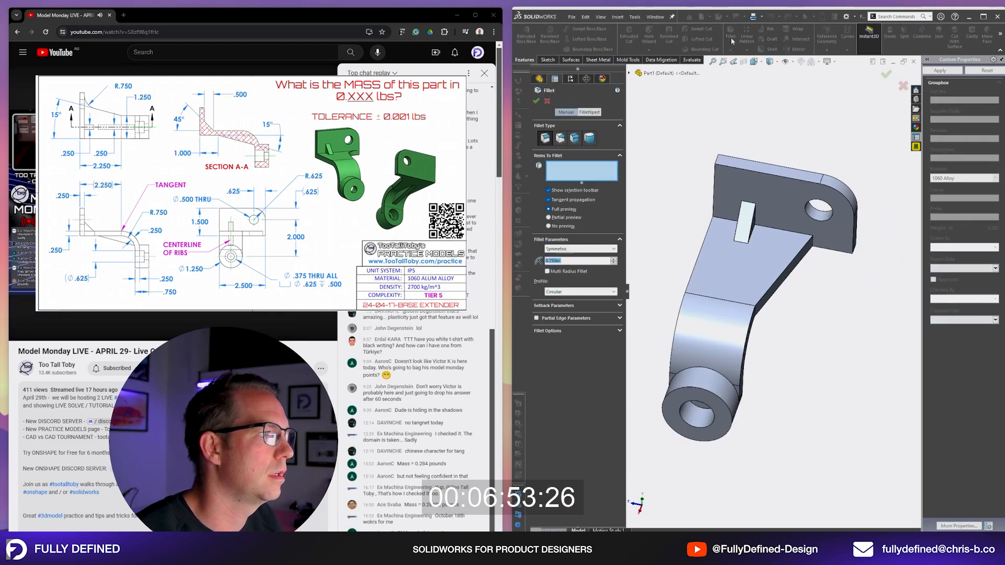
{"action": "scroll", "coordinate": [832, 256], "scroll_direction": "down", "scroll_amount": 3}
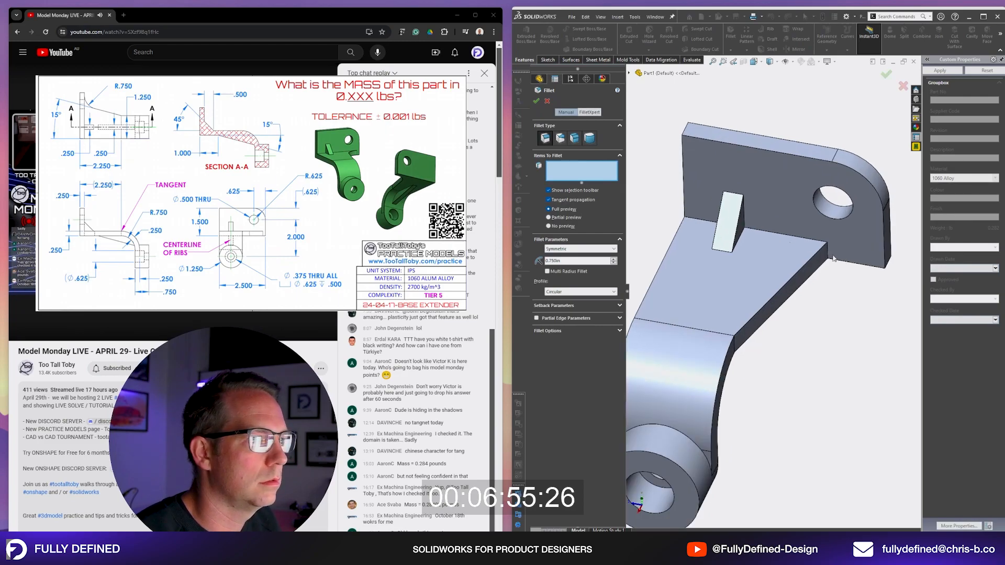
{"action": "left_click", "coordinate": [828, 252]}
{"action": "right_click", "coordinate": [848, 320]}
- Enter "time at 17:15" as the part's Finish property
{"action": "middle_click_drag", "start_coordinate": [848, 321], "coordinate": [849, 252]}
{"action": "key", "text": "space"}
{"action": "key", "text": "ctrl+5"}
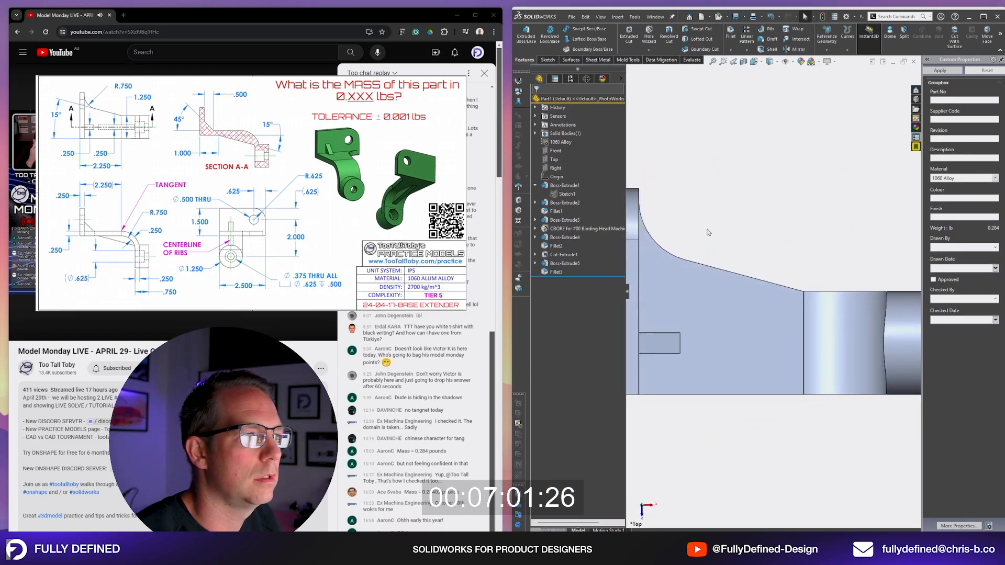
{"action": "key", "text": "f"}
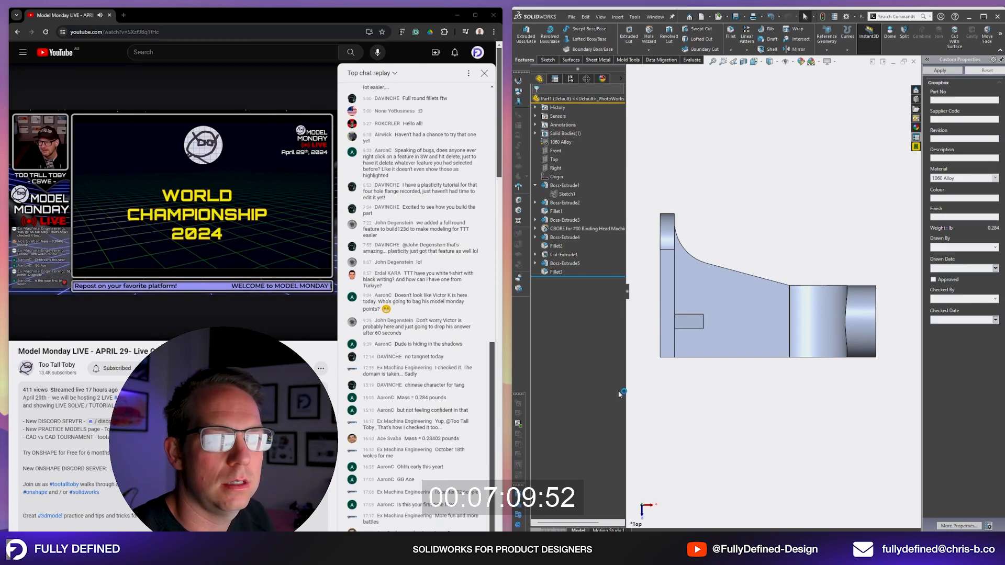
{"action": "middle_click_drag", "start_coordinate": [742, 399], "coordinate": [761, 344]}
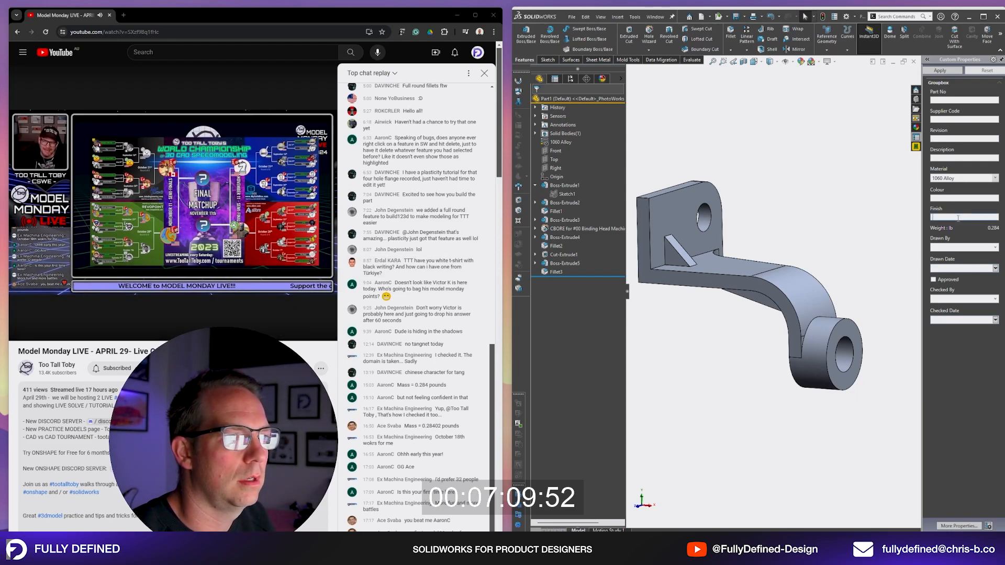
{"action": "type", "text": "time at 17:15"}
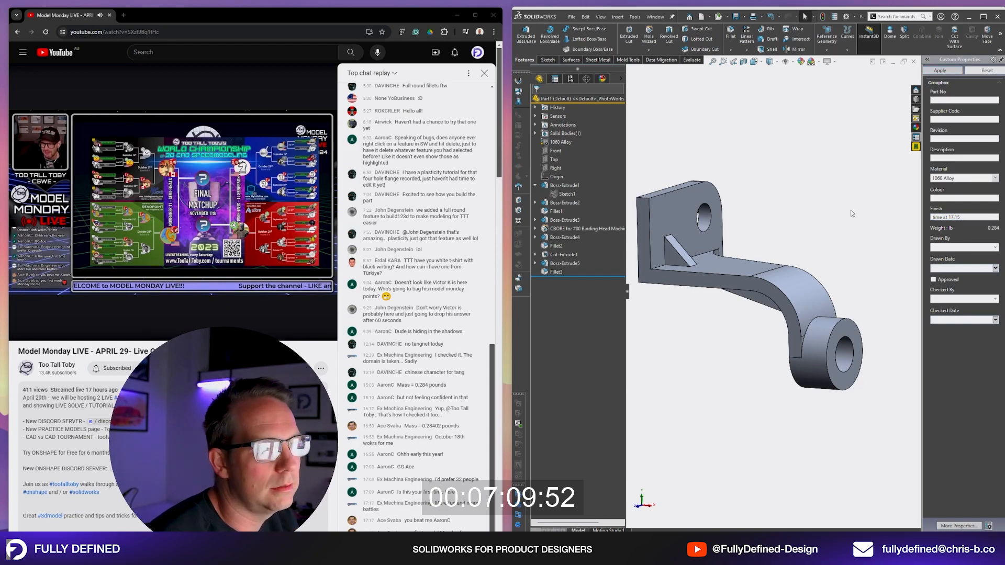
- Inspect the counterbore hole feature's settings and its position on the boss without changing them
{"action": "scroll", "coordinate": [824, 249], "scroll_direction": "up", "scroll_amount": 2}
{"action": "middle_click_drag", "start_coordinate": [823, 289], "coordinate": [863, 296]}
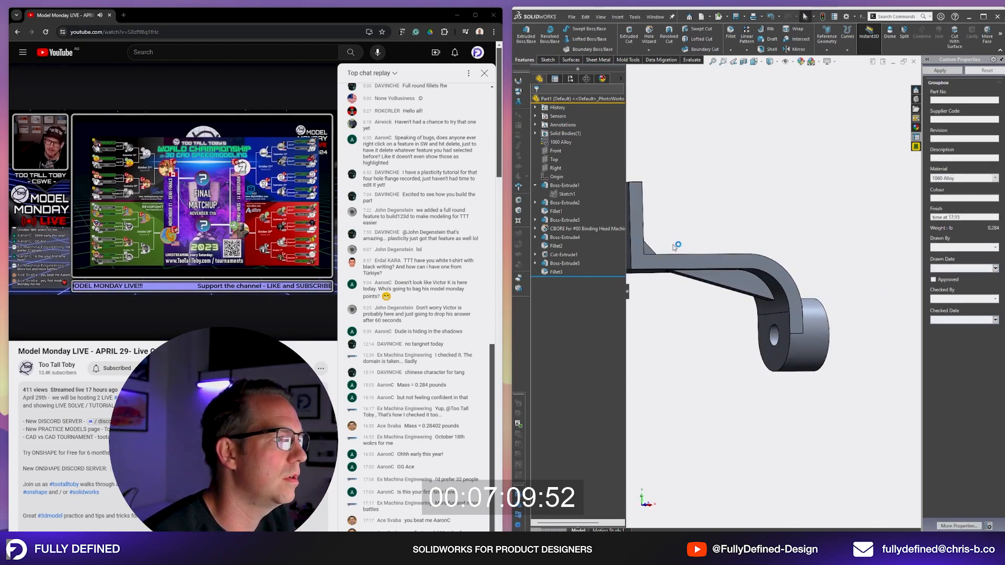
{"action": "left_click", "coordinate": [584, 229]}
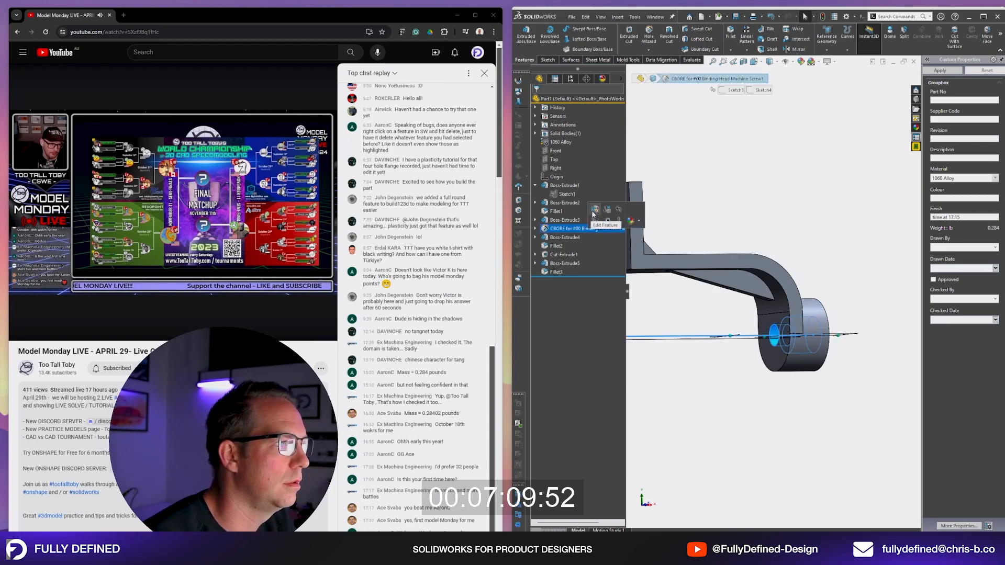
{"action": "right_click_drag", "start_coordinate": [752, 252], "coordinate": [768, 228]}
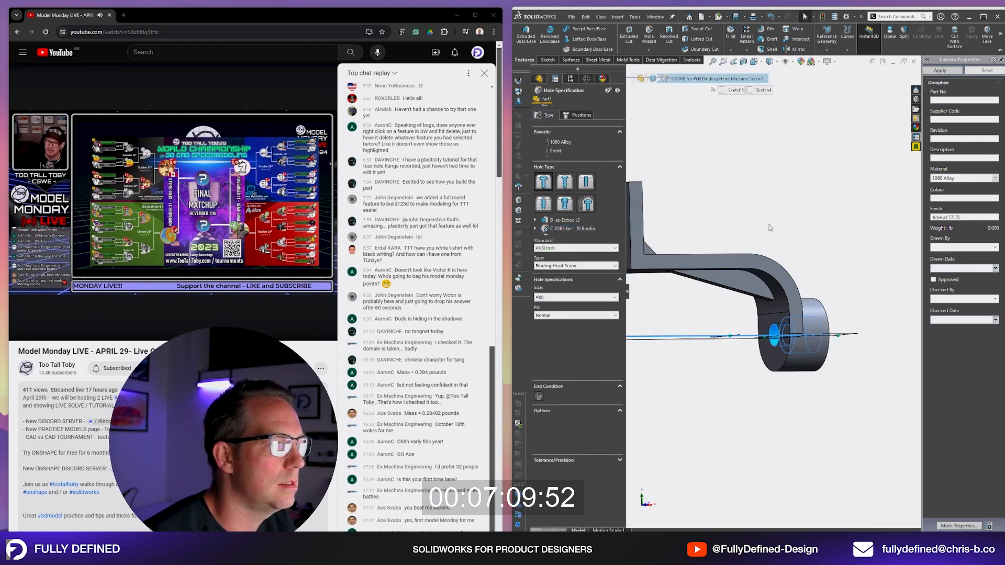
{"action": "left_click", "coordinate": [578, 115]}
{"action": "middle_click_drag", "start_coordinate": [857, 365], "coordinate": [808, 373]}
{"action": "left_click", "coordinate": [547, 102]}
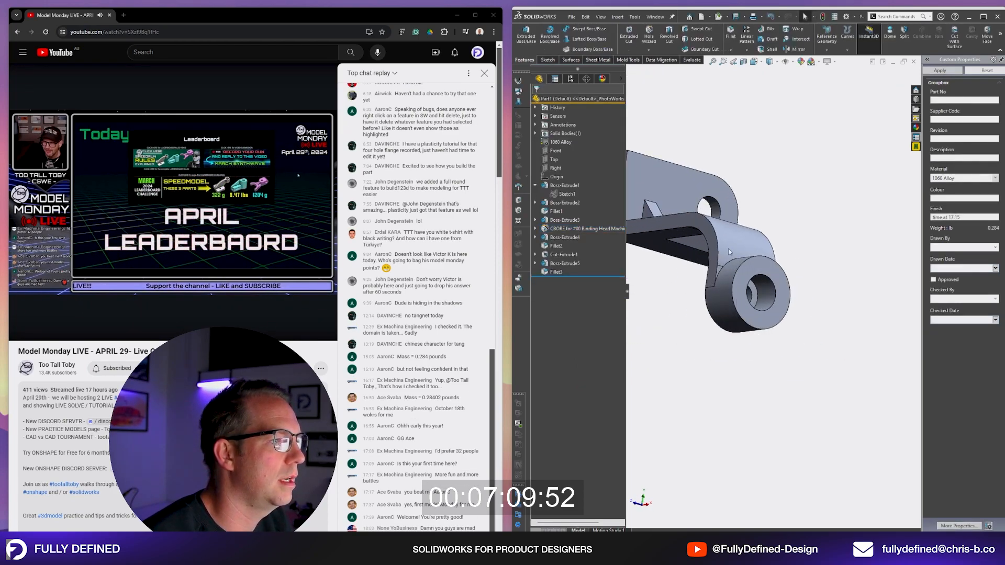
- Move the counterbore hole's position sketch onto the boss's end face on the arm's underside
{"action": "left_click", "coordinate": [535, 228]}
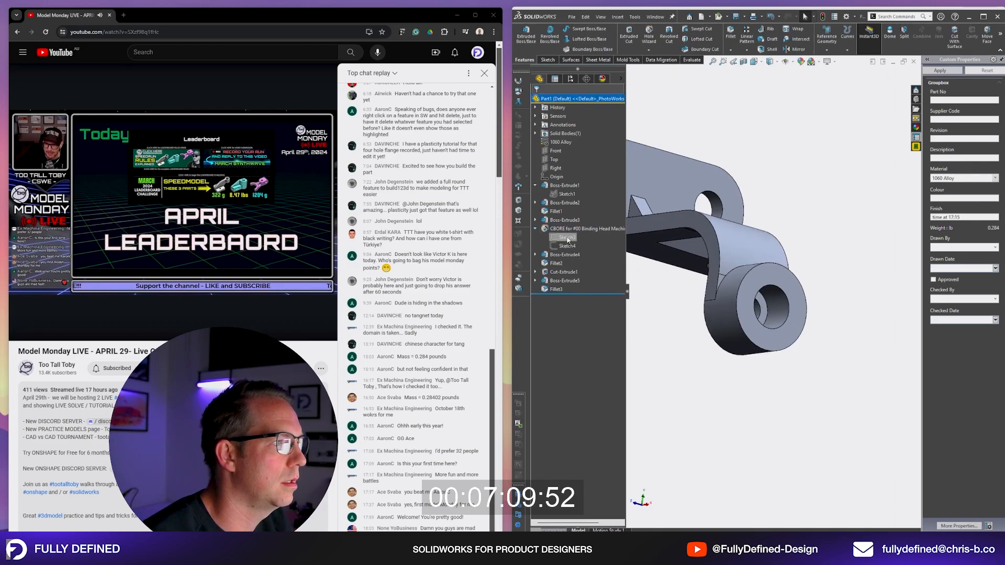
{"action": "left_click", "coordinate": [565, 245]}
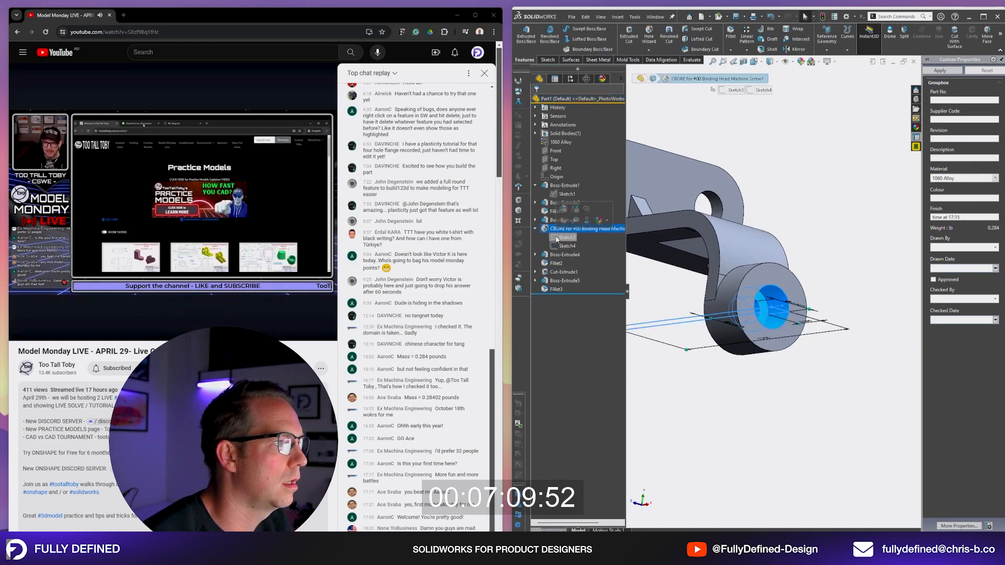
{"action": "left_click", "coordinate": [586, 215]}
{"action": "scroll", "coordinate": [736, 336], "scroll_direction": "up", "scroll_amount": 4}
{"action": "middle_click_drag", "start_coordinate": [739, 318], "coordinate": [825, 310]}
{"action": "scroll", "coordinate": [825, 309], "scroll_direction": "down", "scroll_amount": 4}
{"action": "left_click", "coordinate": [769, 294]}
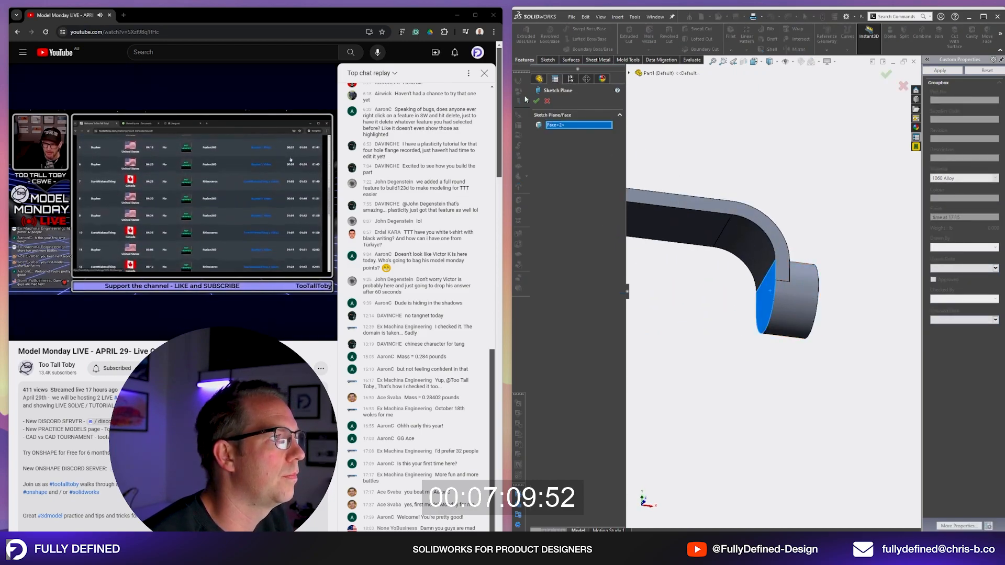
{"action": "key", "text": "Return"}
- Examine the finished part and compare its mass with the answers posted in the video's chat replay
{"action": "middle_click_drag", "start_coordinate": [807, 276], "coordinate": [762, 316]}
{"action": "key", "text": "f"}
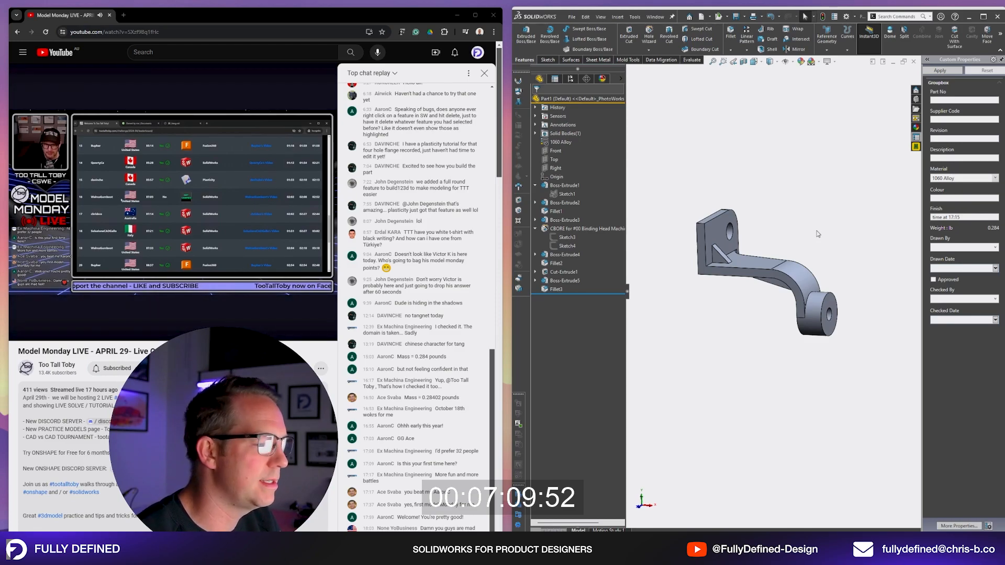
{"action": "middle_click_drag", "start_coordinate": [818, 234], "coordinate": [722, 447]}
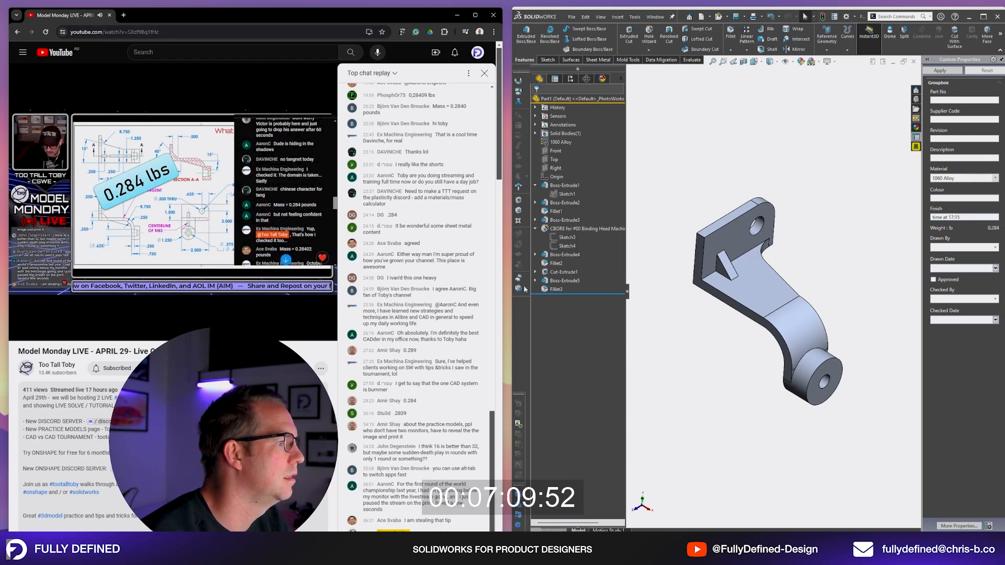
{"action": "scroll", "coordinate": [419, 463], "scroll_direction": "up", "scroll_amount": 8}
{"action": "scroll", "coordinate": [418, 463], "scroll_direction": "up", "scroll_amount": 2}
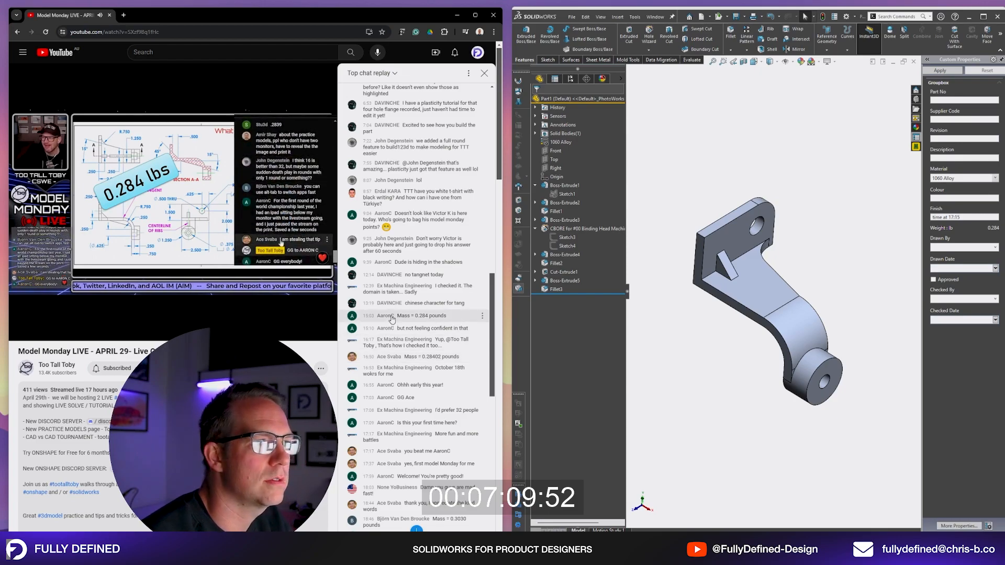
{"action": "scroll", "coordinate": [391, 319], "scroll_direction": "down", "scroll_amount": 10}
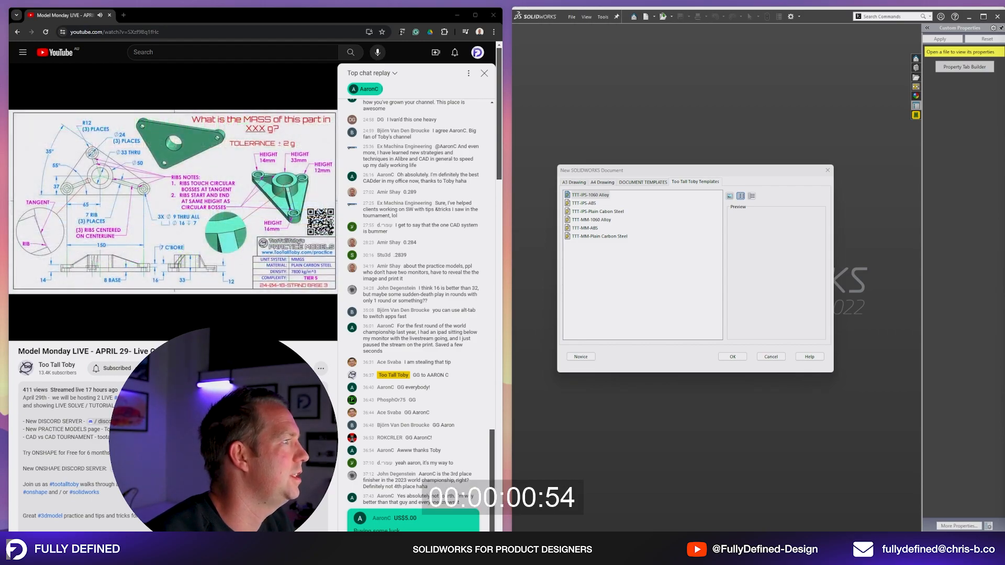
- Snip the Stand Base 3 drawing from the video and create a new part from the TTT-MM-Plain Carbon Steel template
{"action": "key", "text": "super+shift+s"}
{"action": "left_click_drag", "start_coordinate": [10, 109], "coordinate": [338, 296]}
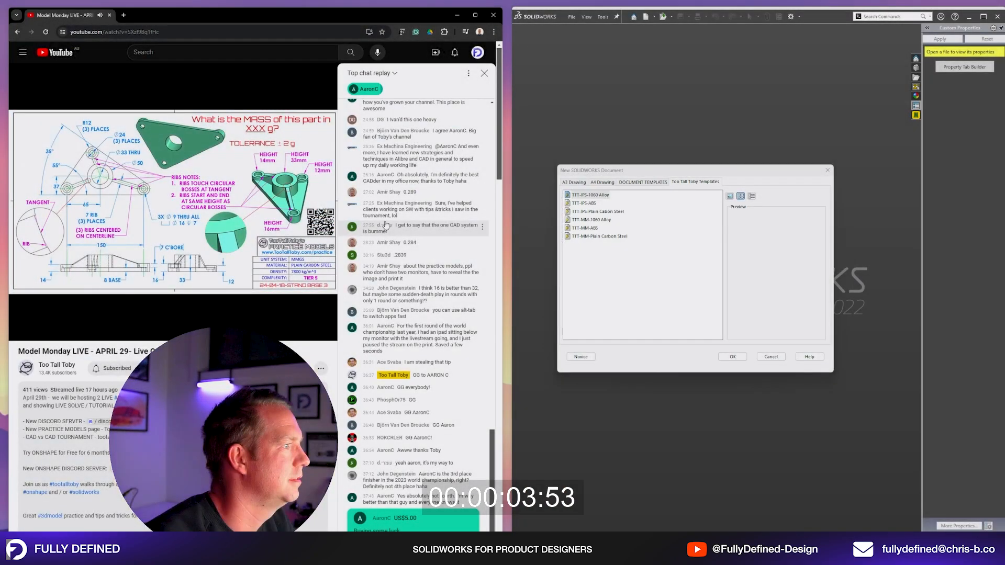
{"action": "left_click", "coordinate": [600, 237]}
{"action": "left_click", "coordinate": [744, 357]}
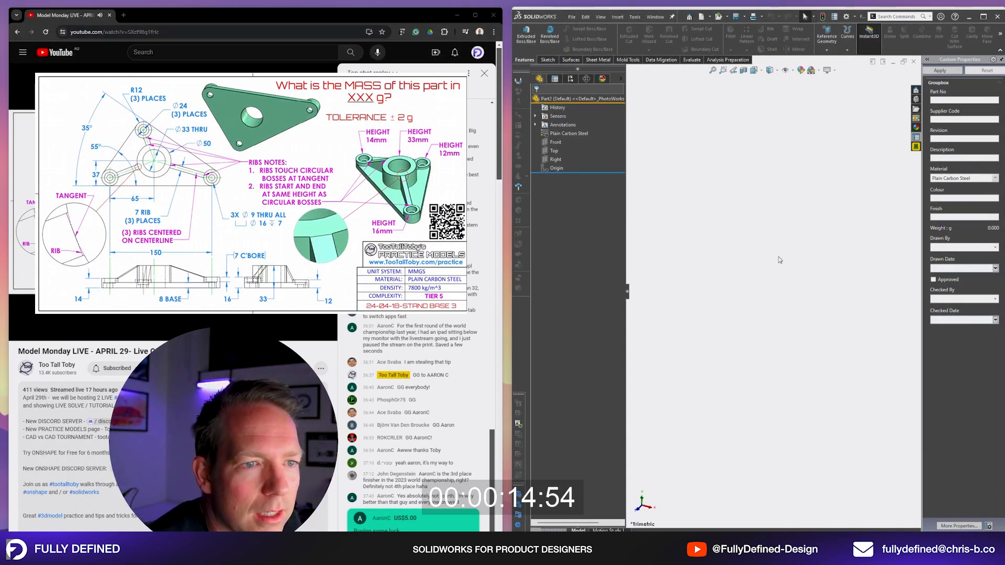
- Start a sketch on the Top plane and draw a closed triangle with a horizontal base and its apex above
{"action": "left_click", "coordinate": [554, 151]}
{"action": "left_click", "coordinate": [560, 138]}
{"action": "scroll", "coordinate": [820, 311], "scroll_direction": "down", "scroll_amount": 2}
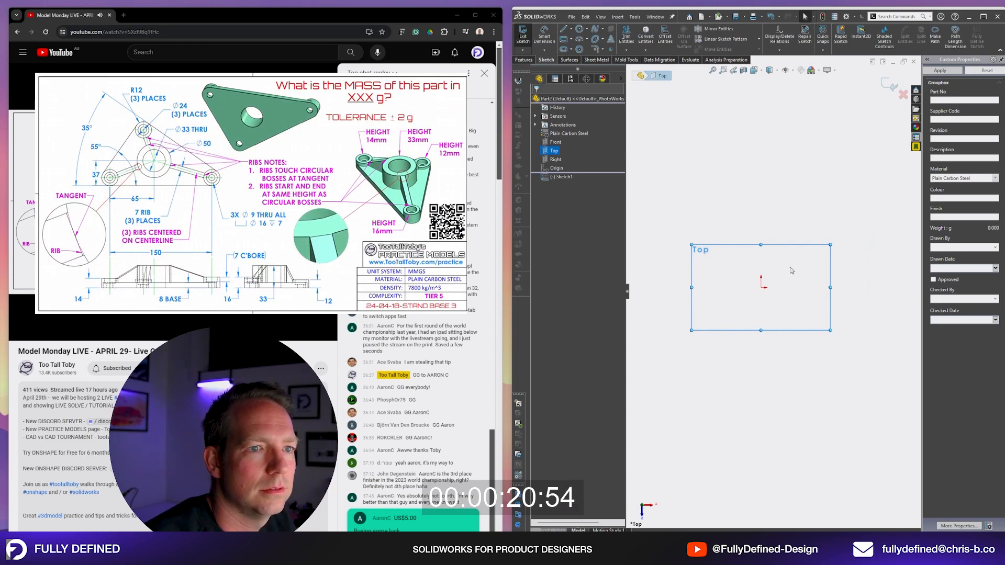
{"action": "scroll", "coordinate": [852, 267], "scroll_direction": "up", "scroll_amount": 3}
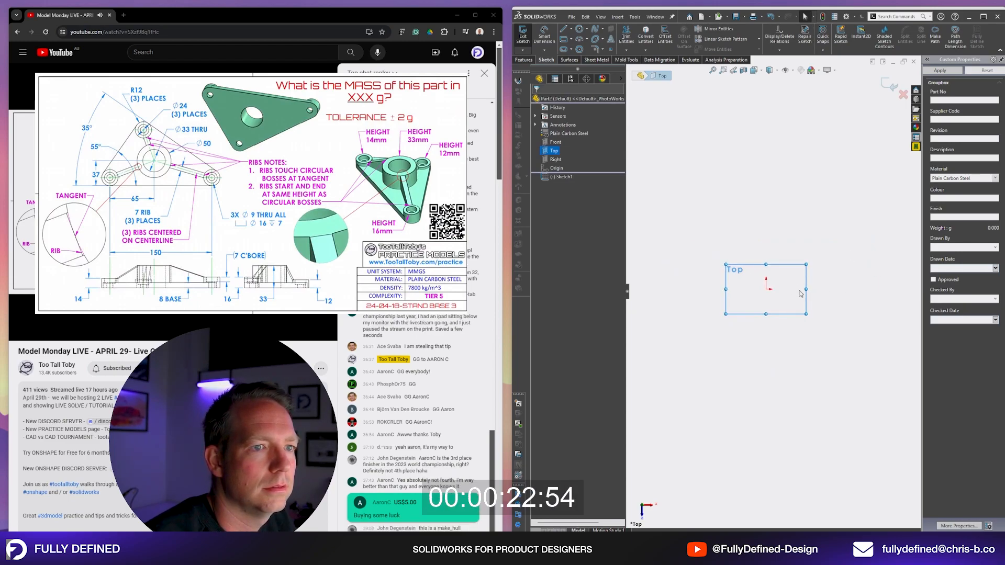
{"action": "right_click_drag", "start_coordinate": [875, 269], "coordinate": [833, 300]}
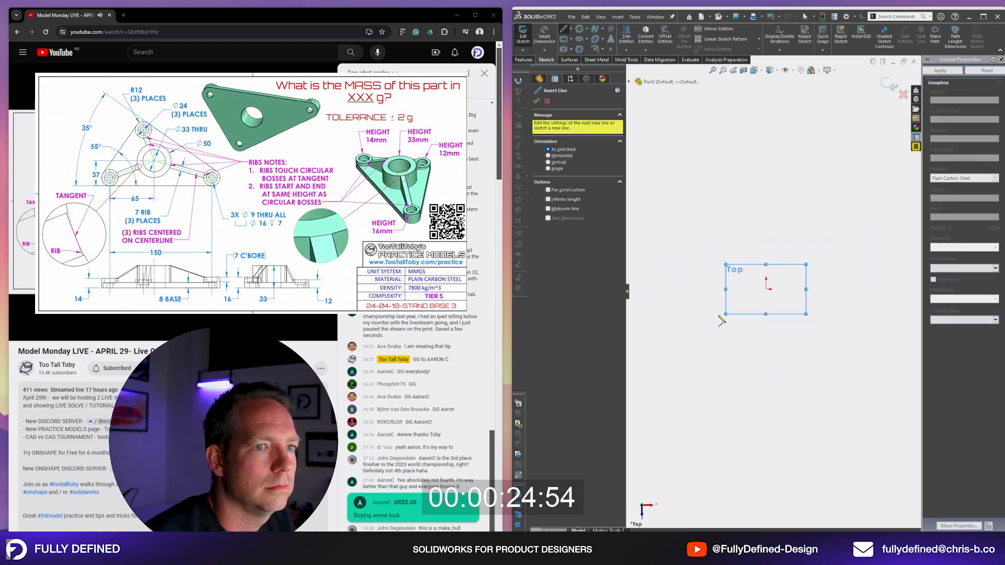
{"action": "scroll", "coordinate": [841, 252], "scroll_direction": "up", "scroll_amount": 3}
{"action": "scroll", "coordinate": [841, 252], "scroll_direction": "down", "scroll_amount": 3}
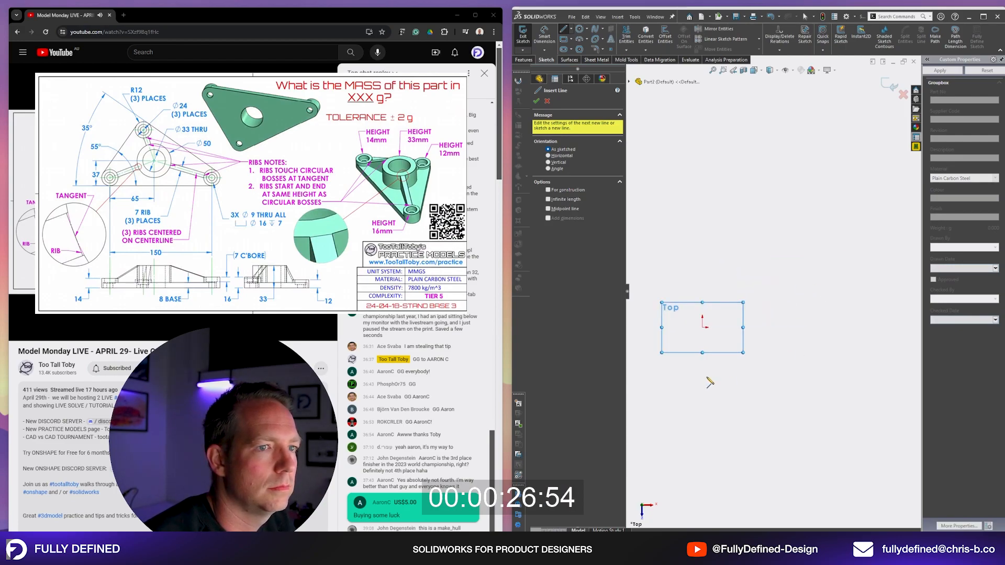
{"action": "scroll", "coordinate": [709, 383], "scroll_direction": "down", "scroll_amount": 1}
{"action": "left_click_drag", "start_coordinate": [703, 326], "coordinate": [873, 325]}
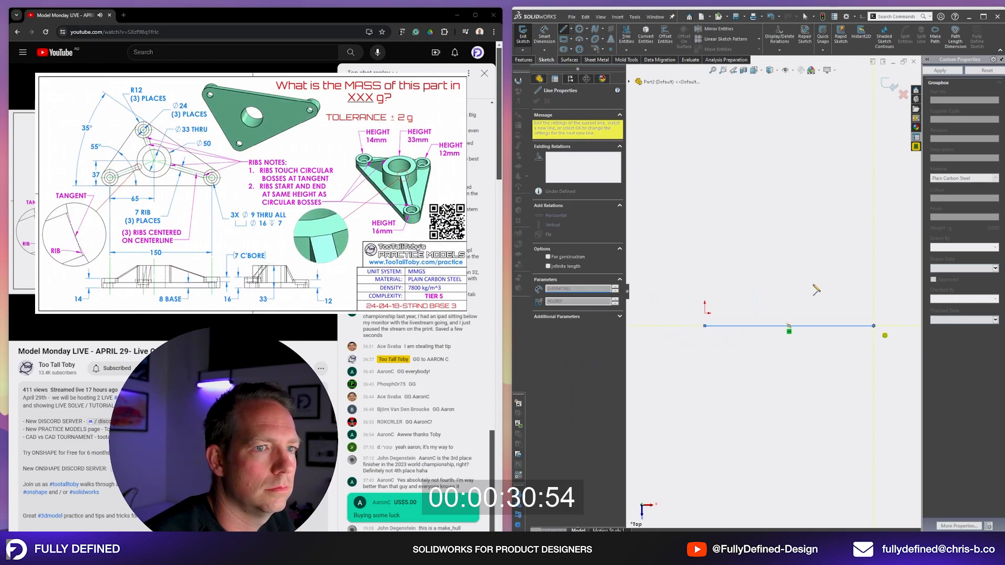
{"action": "left_click", "coordinate": [758, 250]}
{"action": "left_click", "coordinate": [708, 326]}
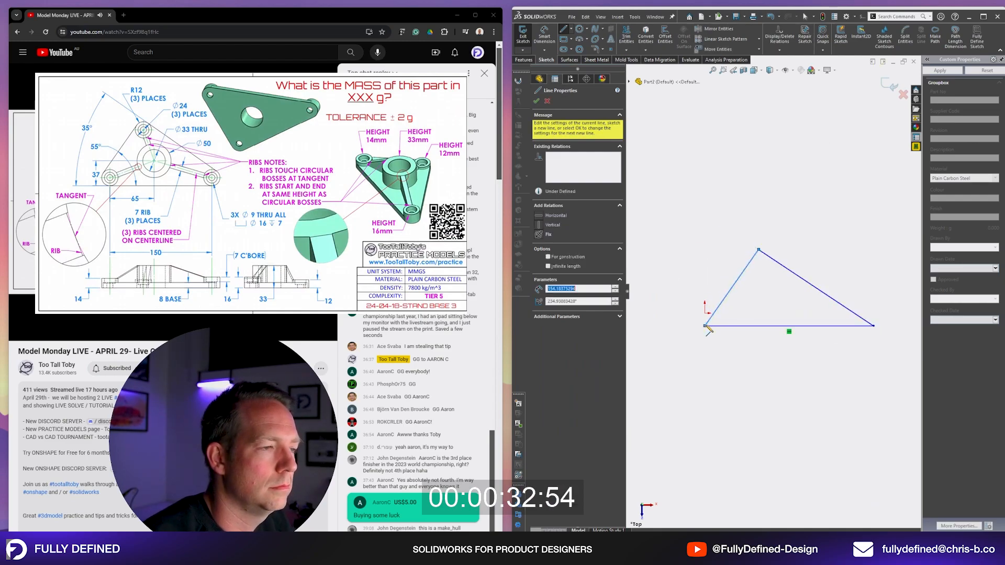
{"action": "key", "text": "Escape"}
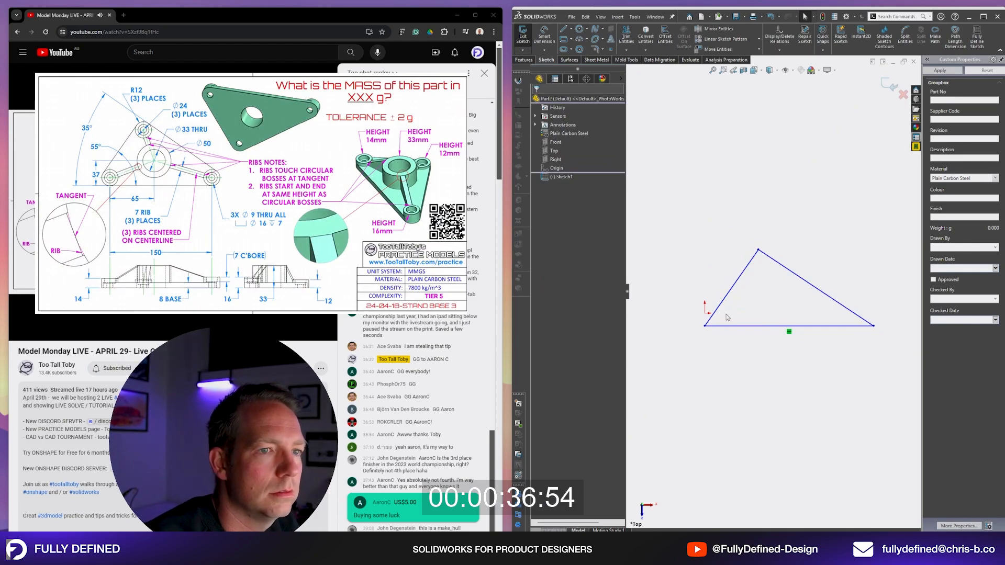
- Fillet all three corners of the triangle with a 12 mm radius
{"action": "scroll", "coordinate": [727, 320], "scroll_direction": "down", "scroll_amount": 1}
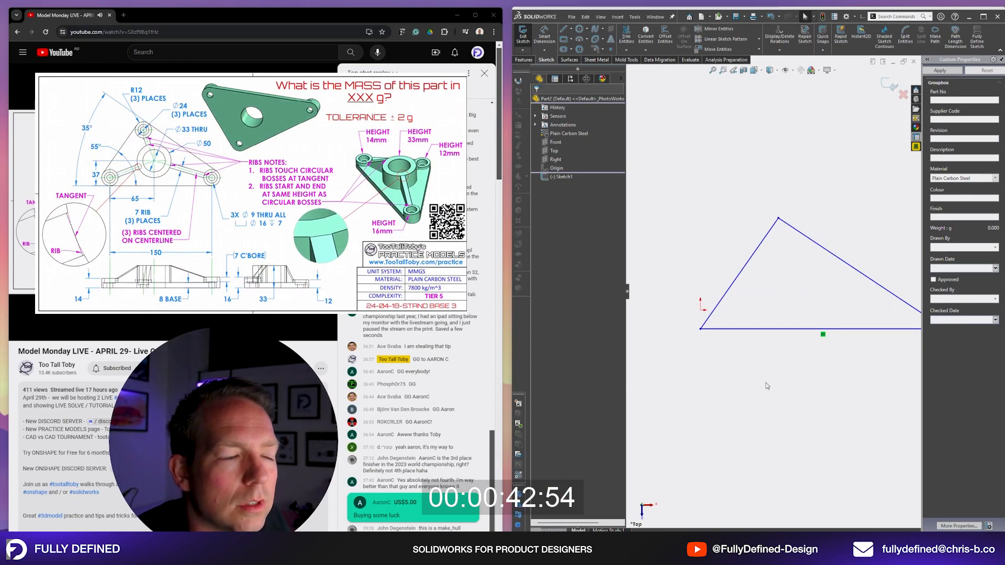
{"action": "scroll", "coordinate": [821, 347], "scroll_direction": "up", "scroll_amount": 2}
{"action": "scroll", "coordinate": [822, 348], "scroll_direction": "down", "scroll_amount": 1}
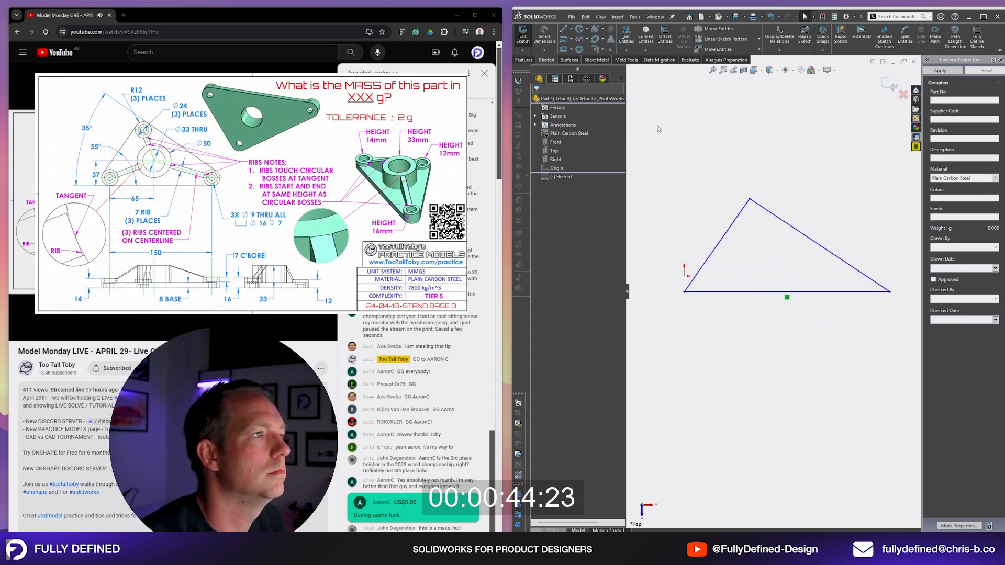
{"action": "left_click", "coordinate": [595, 49]}
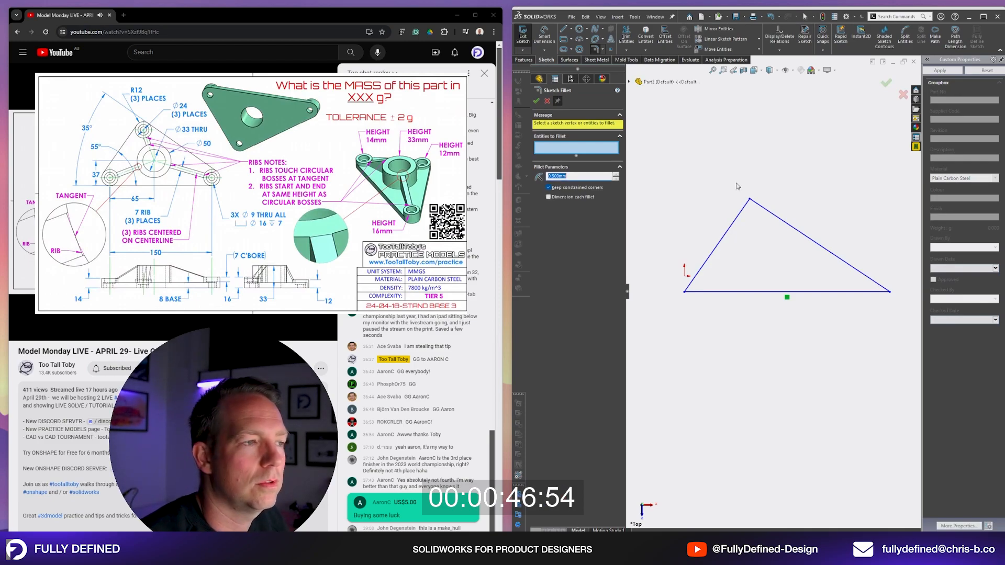
{"action": "left_click_drag", "start_coordinate": [654, 169], "coordinate": [926, 332]}
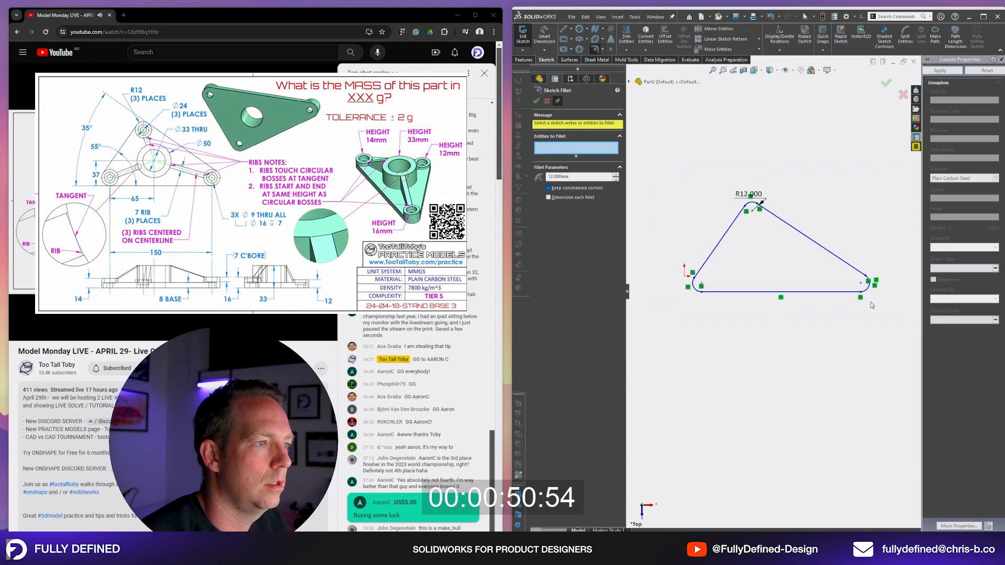
{"action": "key", "text": "Return"}
{"action": "scroll", "coordinate": [706, 269], "scroll_direction": "up", "scroll_amount": 1}
- Dimension the triangle's horizontal base line to 150 mm
{"action": "key", "text": "c"}
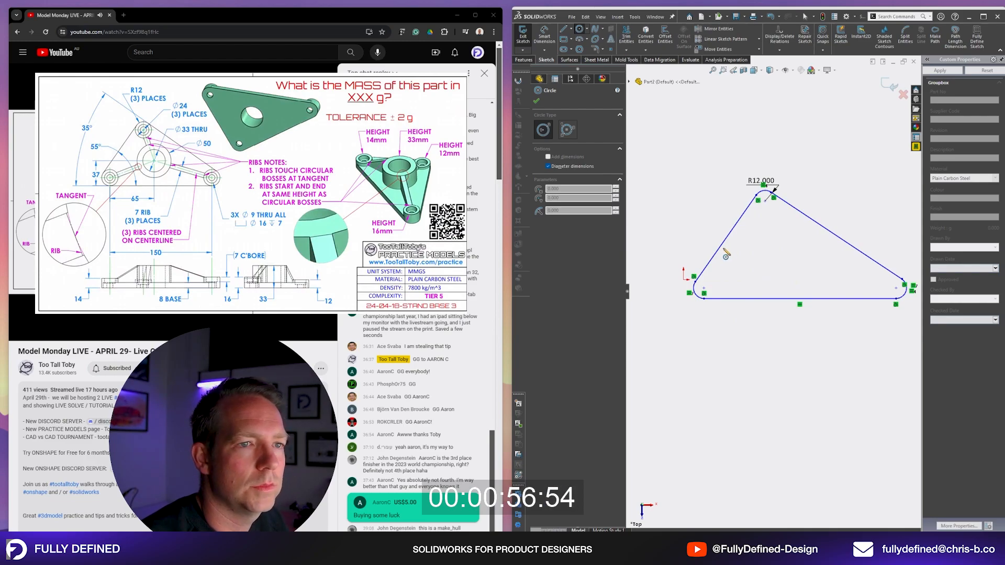
{"action": "key", "text": "Escape"}
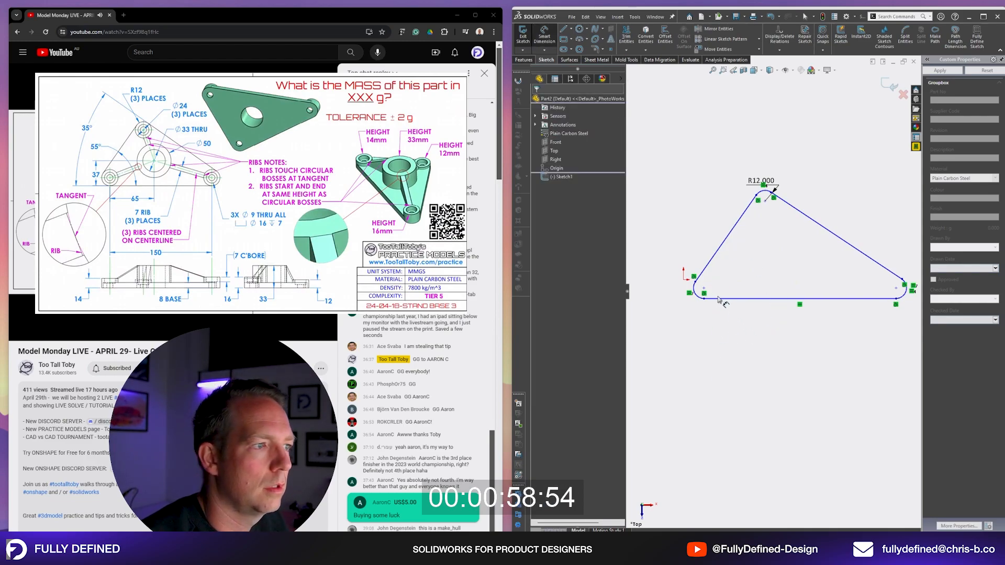
{"action": "left_click", "coordinate": [761, 299]}
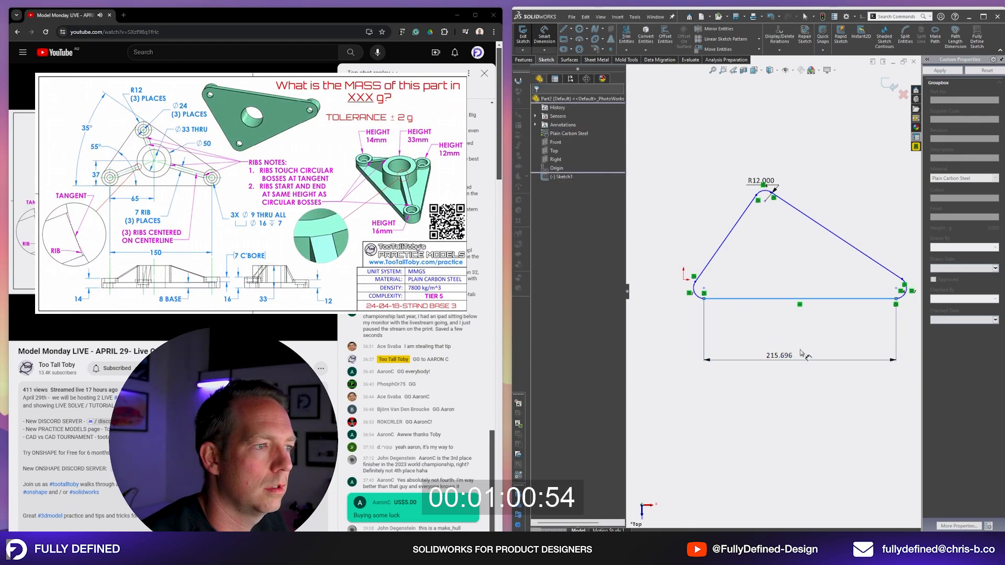
{"action": "left_click", "coordinate": [794, 358]}
{"action": "type", "text": "150"}
{"action": "key", "text": "Return"}
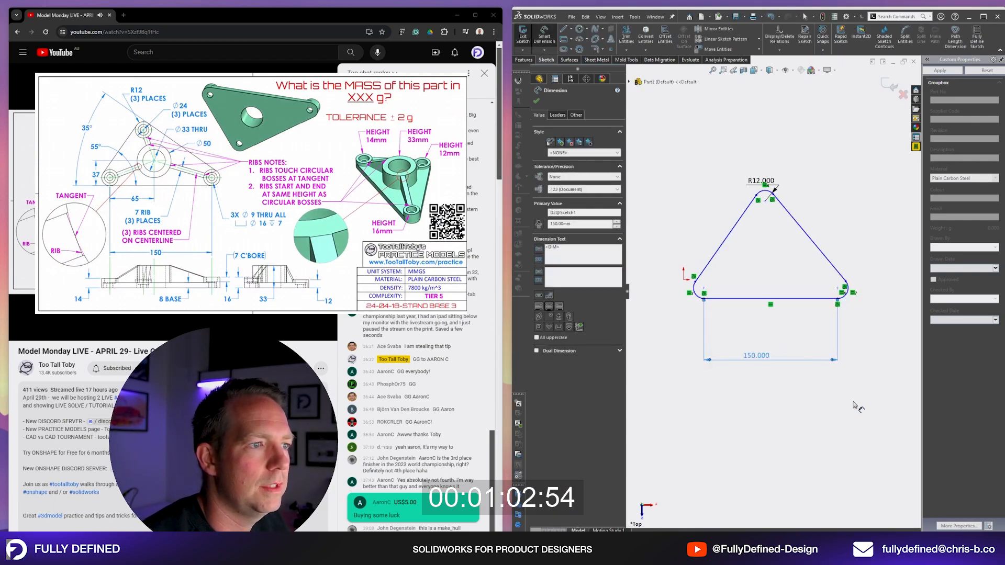
{"action": "key", "text": "Escape"}
{"action": "left_click", "coordinate": [785, 299]}
{"action": "left_click", "coordinate": [820, 246]}
{"action": "key", "text": "Escape"}
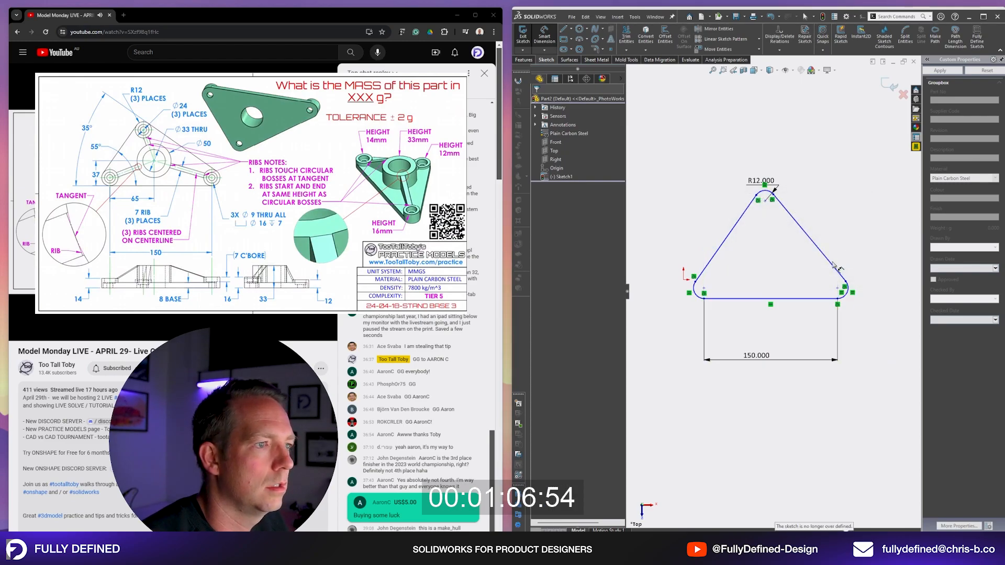
- Dimension the angle between the base line and the triangle's longer sloping side as 35 degrees
{"action": "left_click", "coordinate": [827, 299]}
{"action": "left_click", "coordinate": [728, 238]}
{"action": "left_click", "coordinate": [680, 217]}
{"action": "type", "text": "35"}
{"action": "key", "text": "Return"}
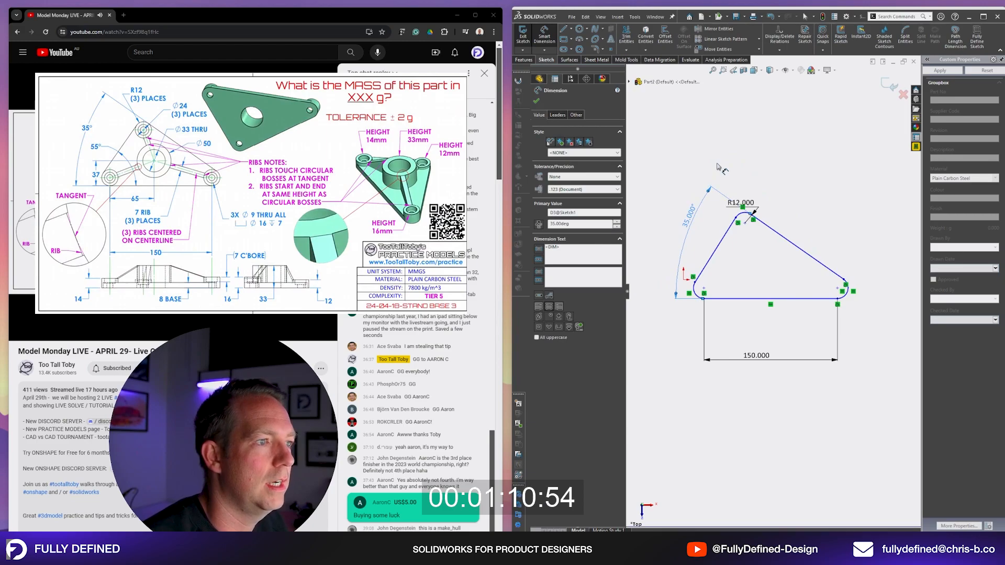
{"action": "left_click", "coordinate": [789, 161]}
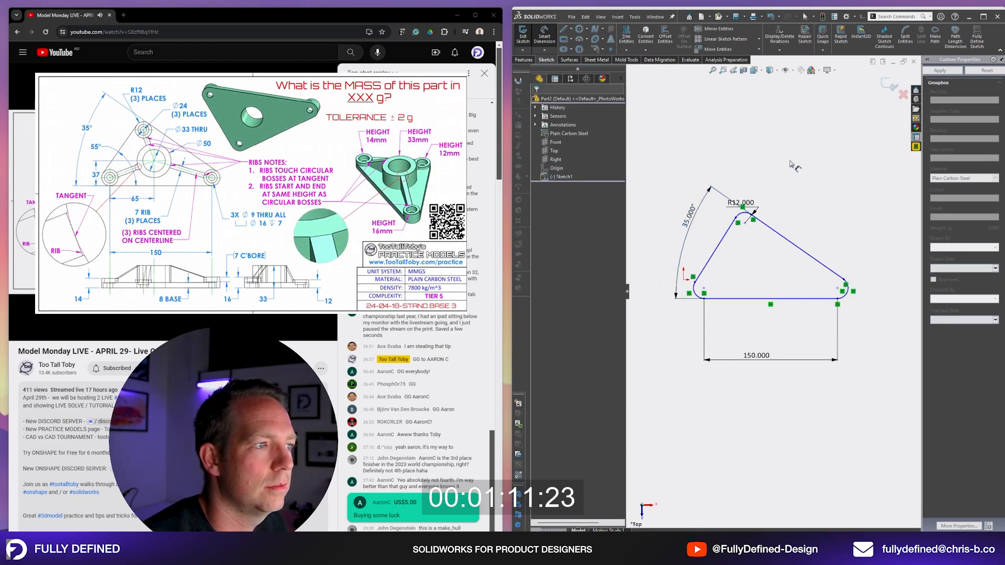
- Make the centre of the triangle's lower-left corner arc coincident with the sketch origin
{"action": "key", "text": "Escape"}
{"action": "left_click", "coordinate": [704, 288]}
{"action": "scroll", "coordinate": [668, 298], "scroll_direction": "up", "scroll_amount": 2}
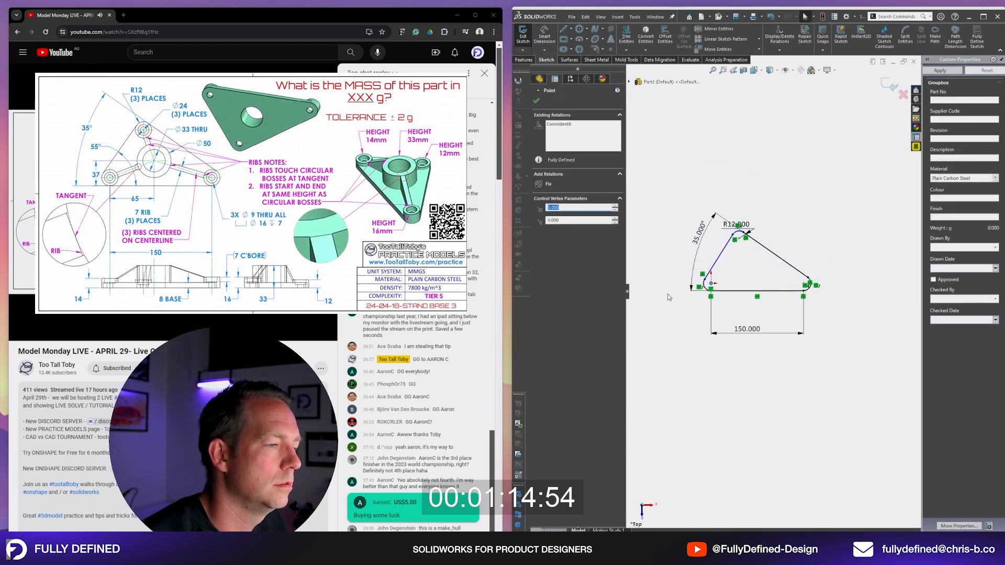
{"action": "scroll", "coordinate": [703, 275], "scroll_direction": "down", "scroll_amount": 3}
{"action": "left_click", "coordinate": [818, 194]}
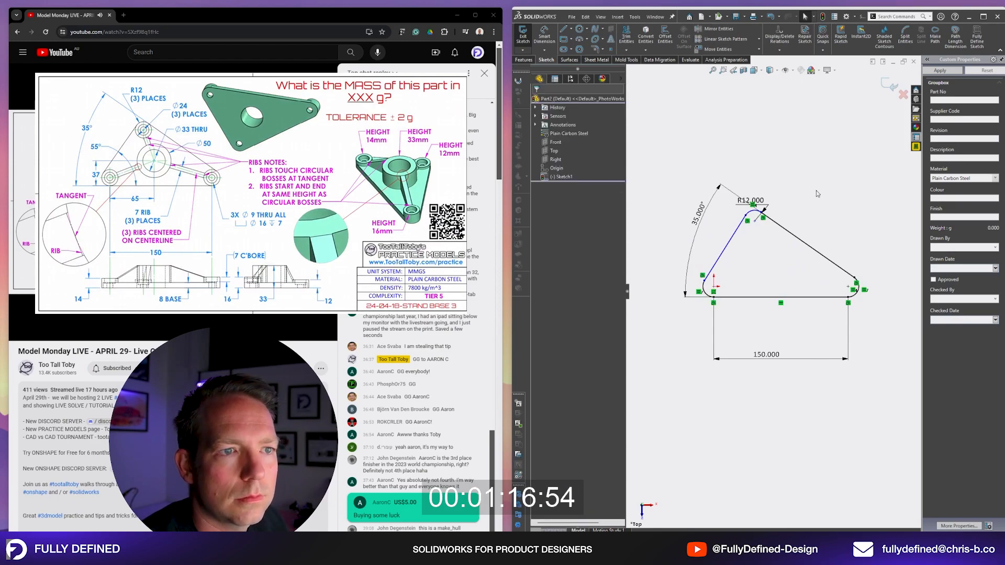
- Dimension the angle between the base line and the triangle's shorter sloping side as 55 degrees
{"action": "left_click", "coordinate": [780, 296]}
{"action": "left_click", "coordinate": [738, 265]}
{"action": "type", "text": "55"}
{"action": "key", "text": "Return"}
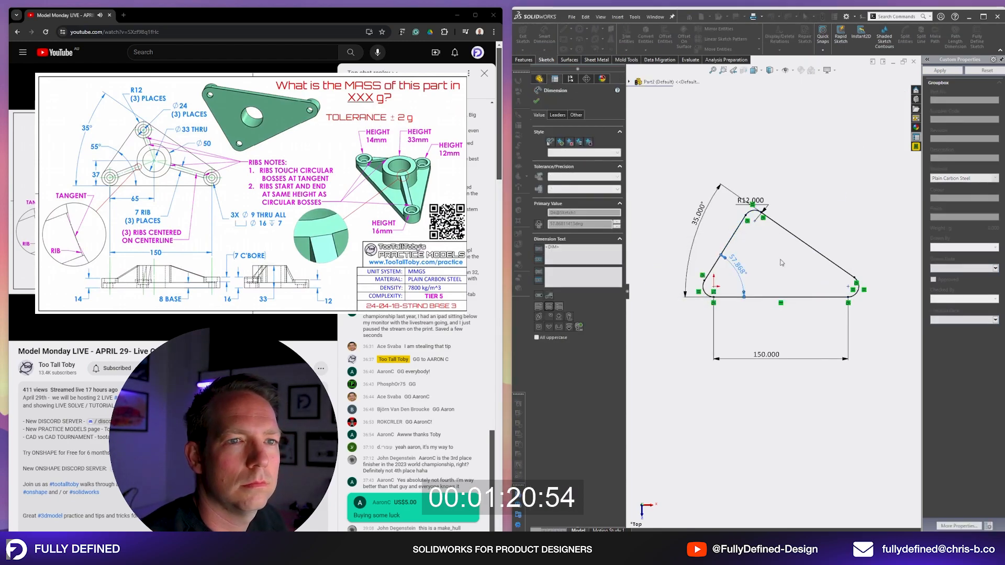
- Sketch two concentric circles with diameters of 33 mm and 50 mm inside the triangle
{"action": "key", "text": "c"}
{"action": "scroll", "coordinate": [753, 259], "scroll_direction": "up", "scroll_amount": 1}
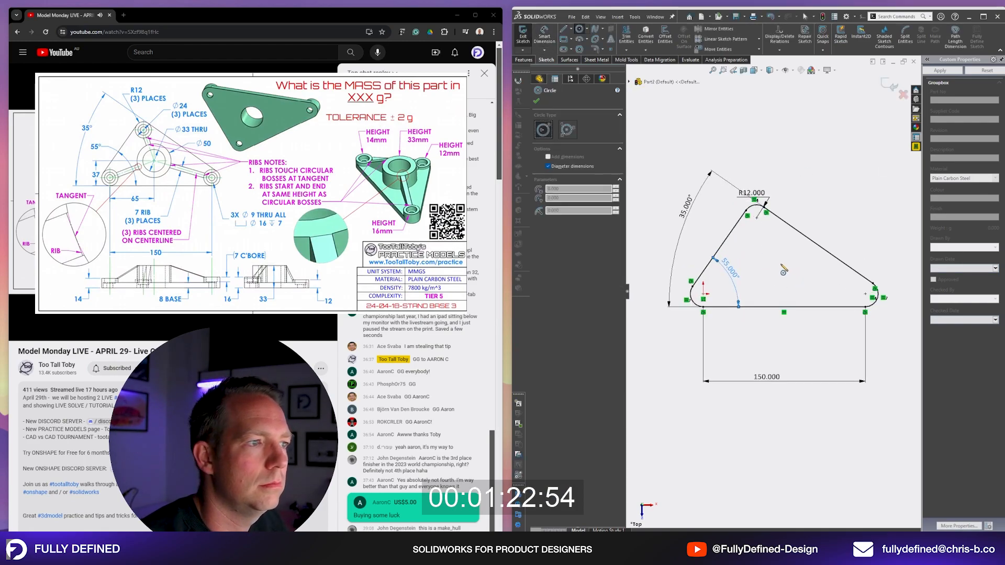
{"action": "left_click", "coordinate": [777, 261]}
{"action": "key", "text": "Return"}
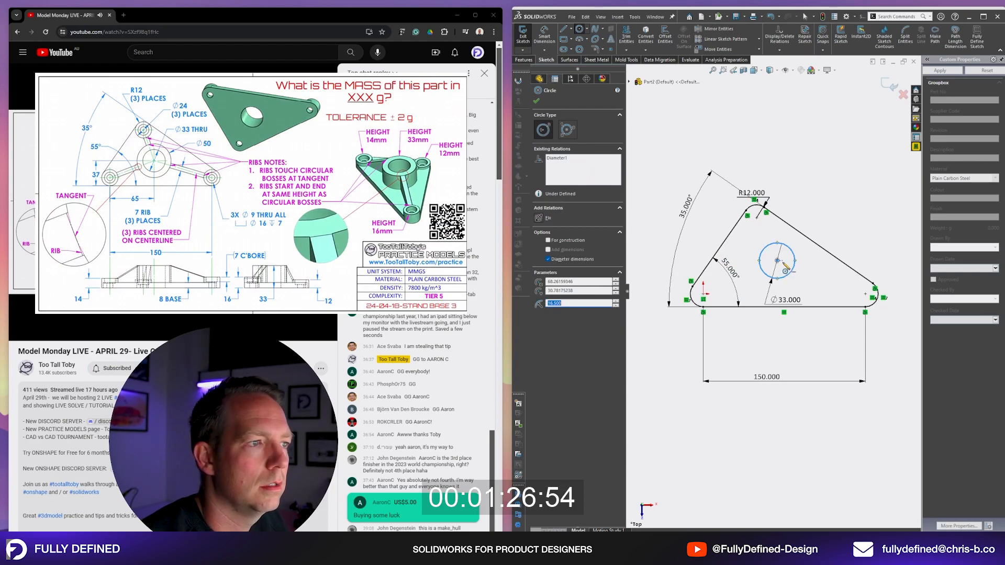
{"action": "left_click", "coordinate": [777, 260]}
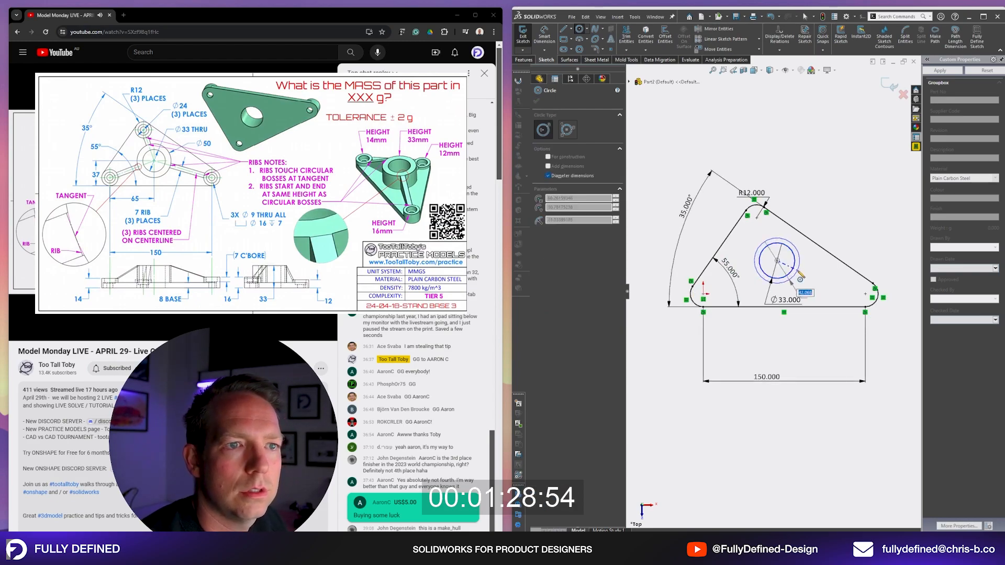
{"action": "type", "text": "50"}
{"action": "key", "text": "Return"}
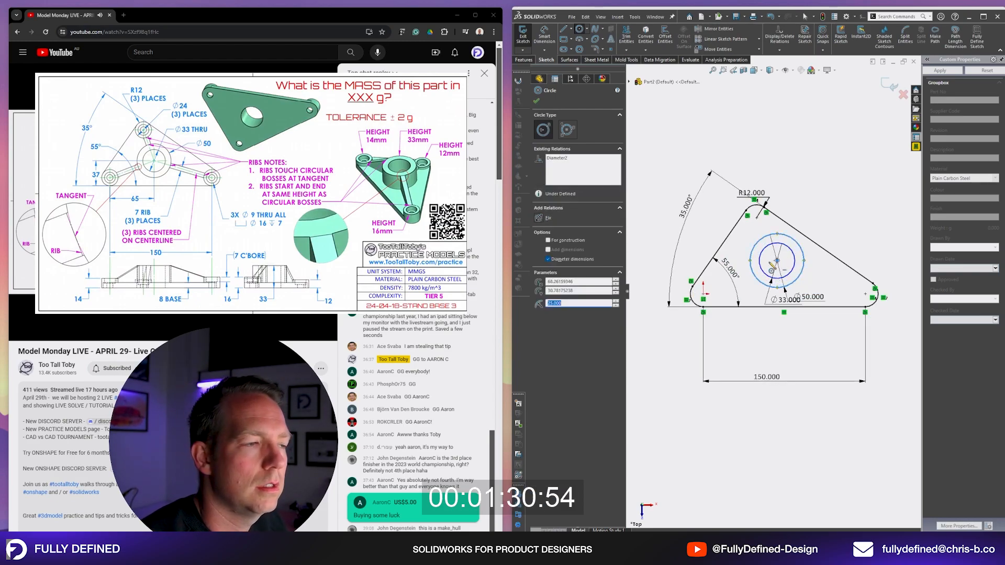
{"action": "scroll", "coordinate": [675, 305], "scroll_direction": "up", "scroll_amount": 1}
{"action": "key", "text": "Escape"}
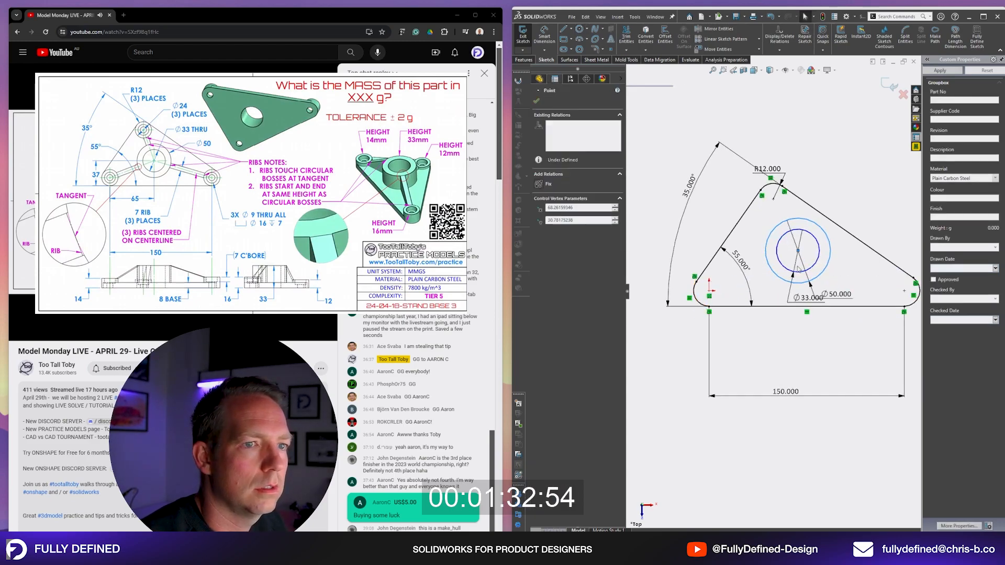
- Dimension the horizontal distance from the origin to the concentric circles' centre as 65 mm
{"action": "left_click", "coordinate": [709, 291]}
{"action": "left_click", "coordinate": [798, 287]}
{"action": "left_click", "coordinate": [762, 346]}
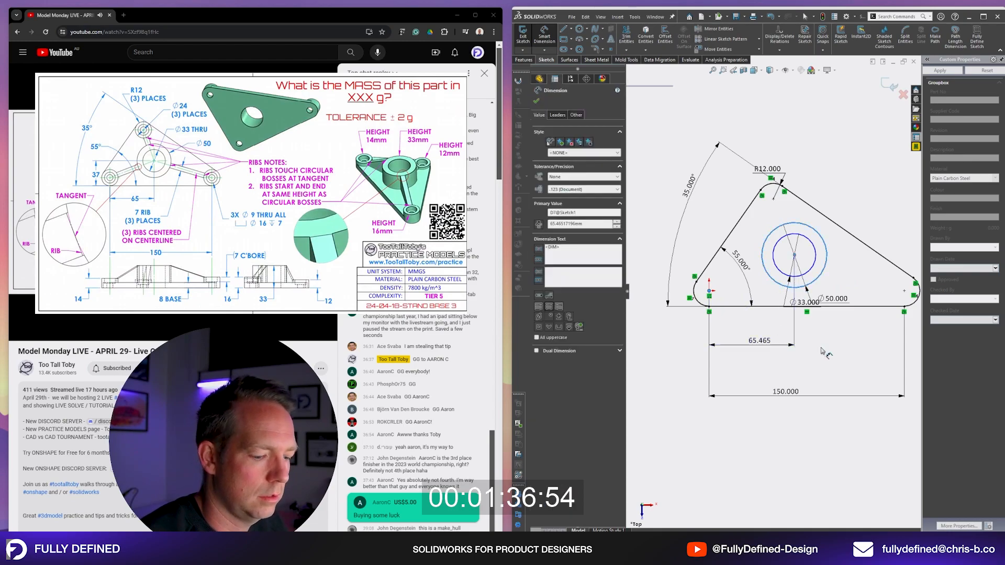
{"action": "type", "text": "65"}
{"action": "key", "text": "Return"}
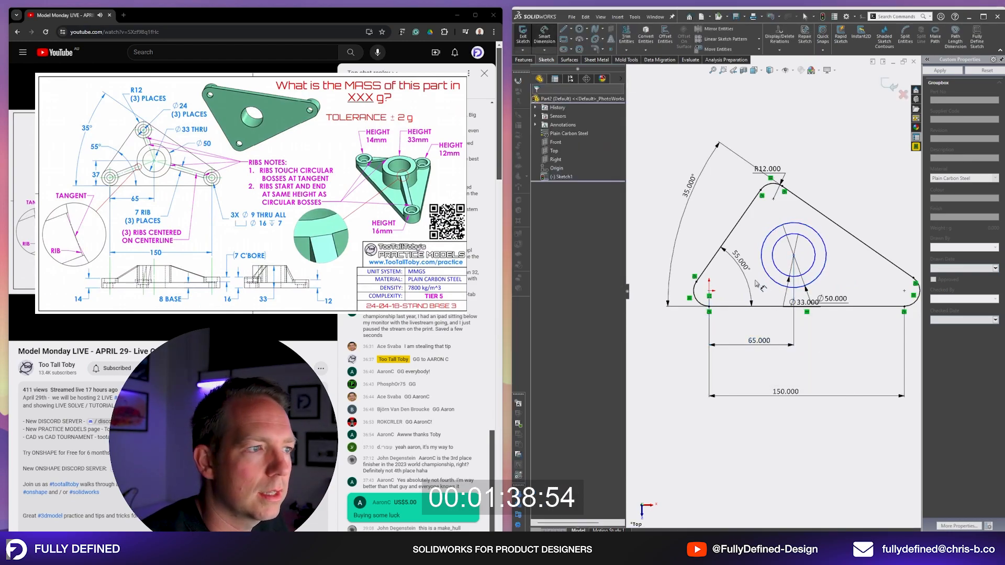
- Dimension the vertical distance from the triangle's base line to the circles' centre as 37 mm
{"action": "left_click", "coordinate": [788, 288]}
{"action": "left_click", "coordinate": [765, 308]}
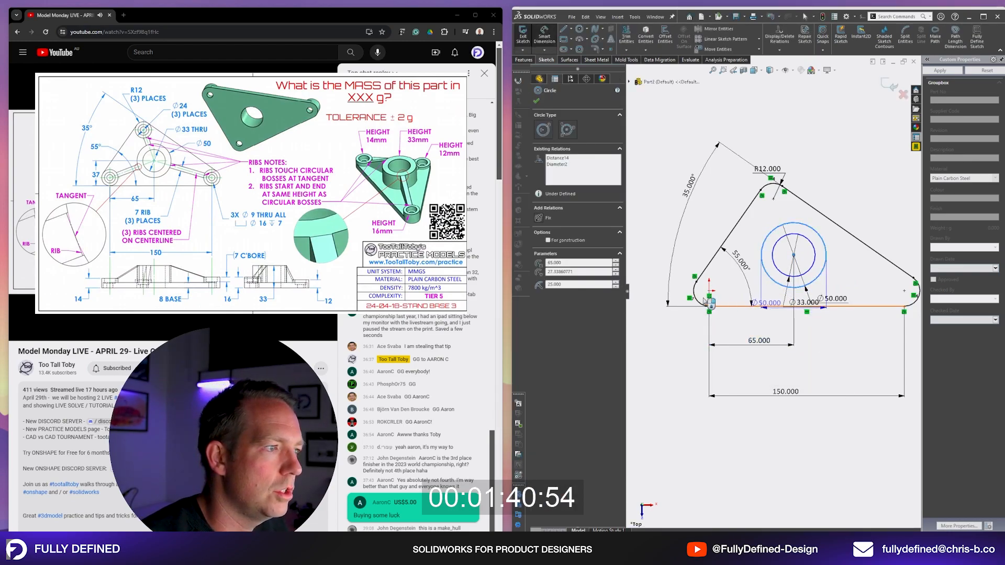
{"action": "left_click", "coordinate": [650, 287]}
{"action": "type", "text": "37"}
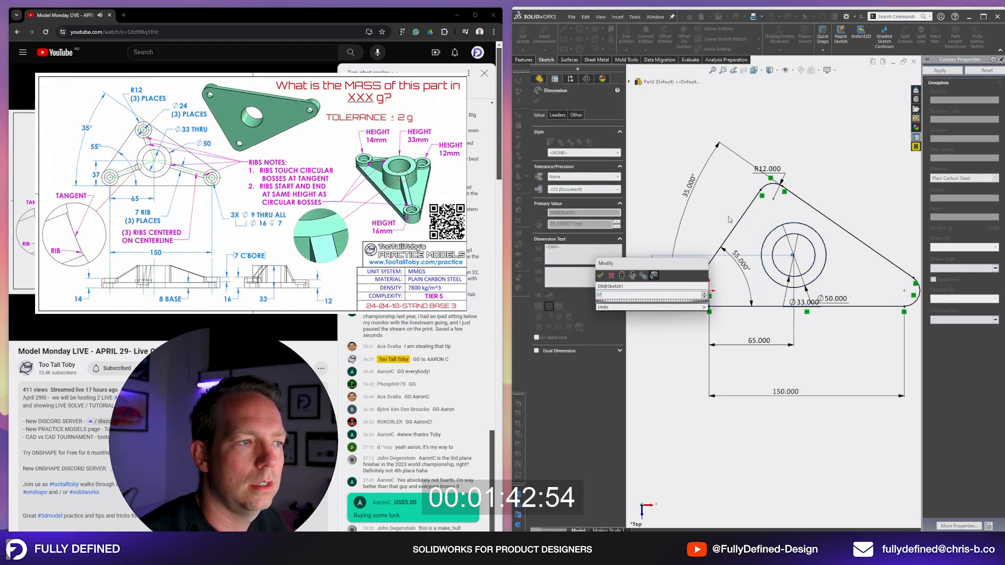
{"action": "key", "text": "Return"}
{"action": "key", "text": "Escape"}
- Extrude the region between the triangle outline and the 50 mm circle as a blind boss 8 mm thick
{"action": "middle_click_drag", "start_coordinate": [856, 163], "coordinate": [844, 277]}
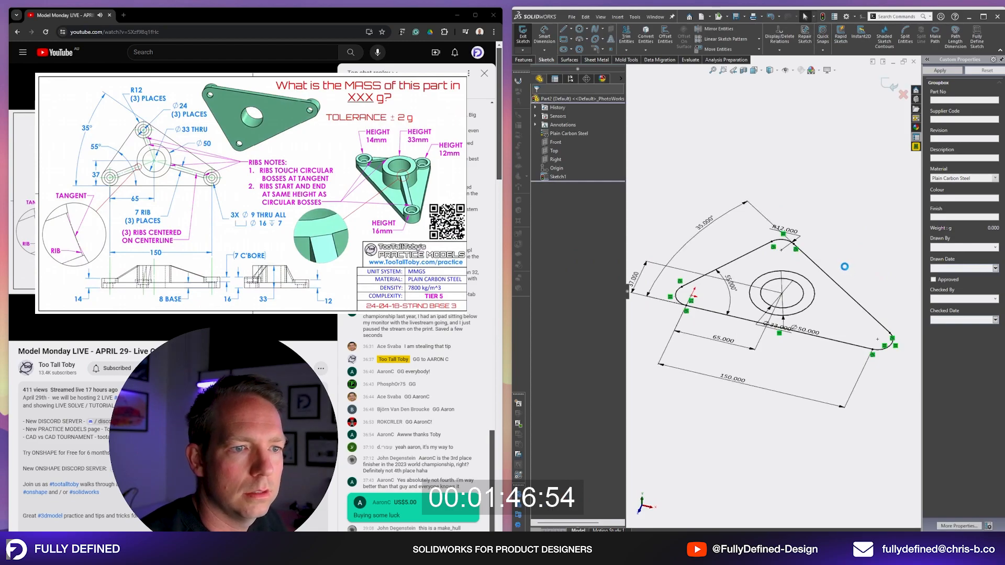
{"action": "left_click", "coordinate": [843, 305]}
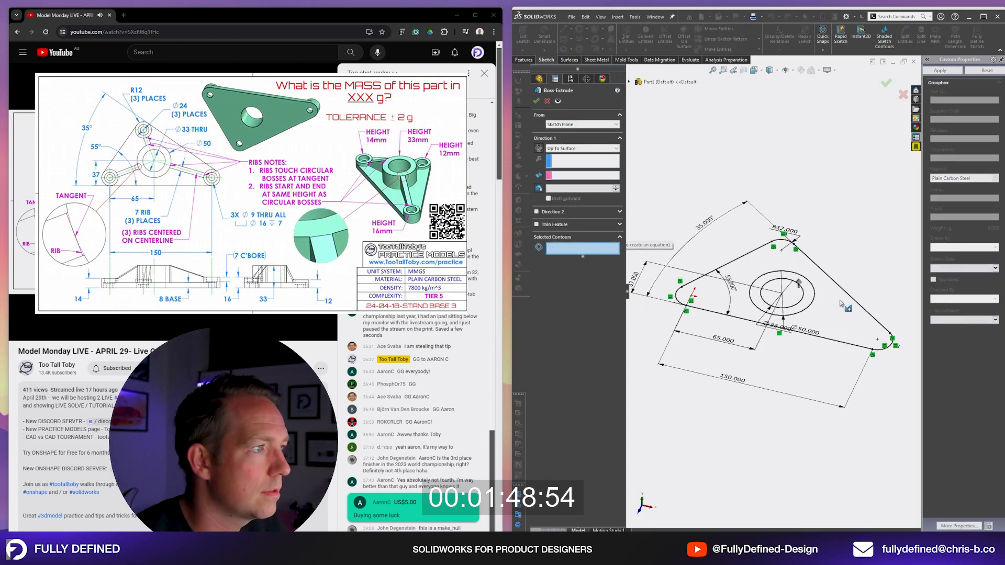
{"action": "left_click", "coordinate": [573, 149]}
{"action": "left_click", "coordinate": [567, 156]}
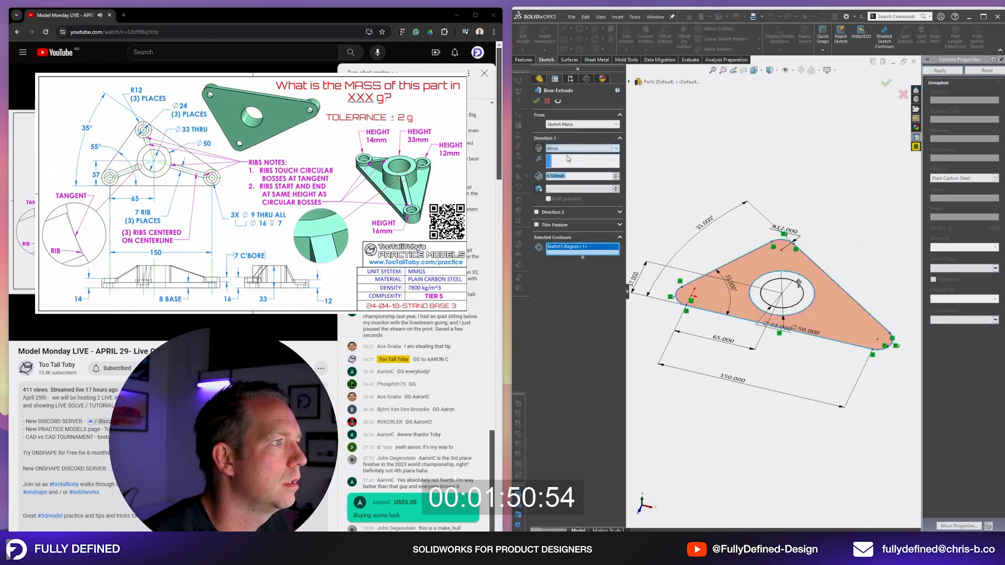
{"action": "type", "text": "8"}
{"action": "key", "text": "Return"}
{"action": "key", "text": "Return"}
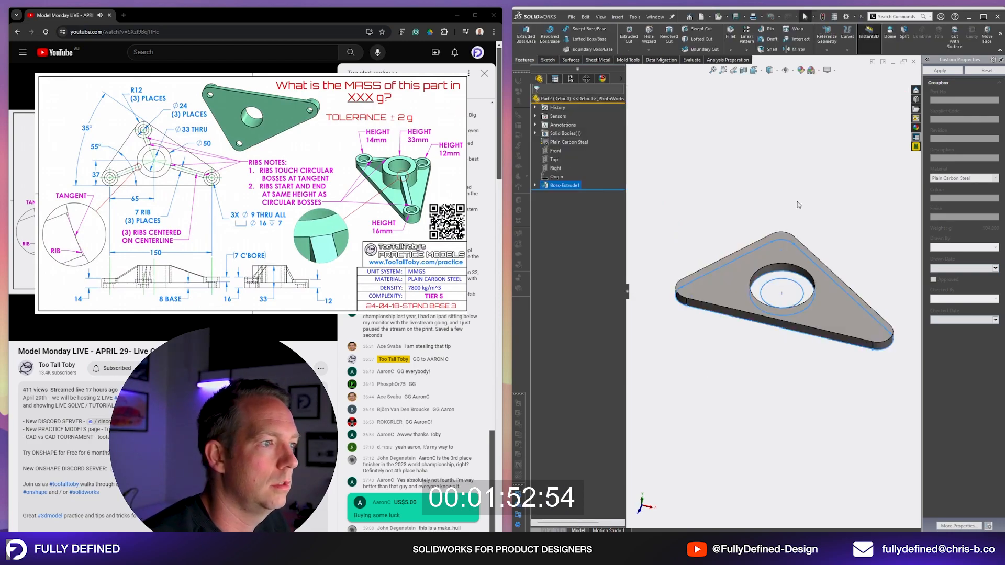
- Extrude the ring between the 33 mm and 50 mm circles of the base sketch as a blind boss 33 mm high
{"action": "left_click", "coordinate": [534, 186]}
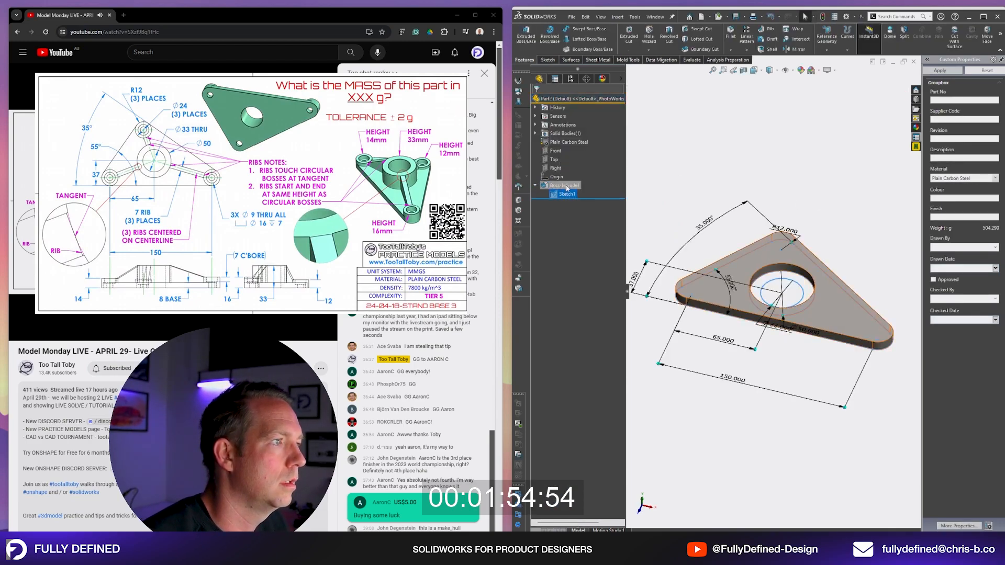
{"action": "left_click", "coordinate": [566, 194]}
{"action": "left_click", "coordinate": [526, 36]}
{"action": "right_click", "coordinate": [583, 263]}
{"action": "left_click", "coordinate": [588, 269]}
{"action": "left_click", "coordinate": [811, 295]}
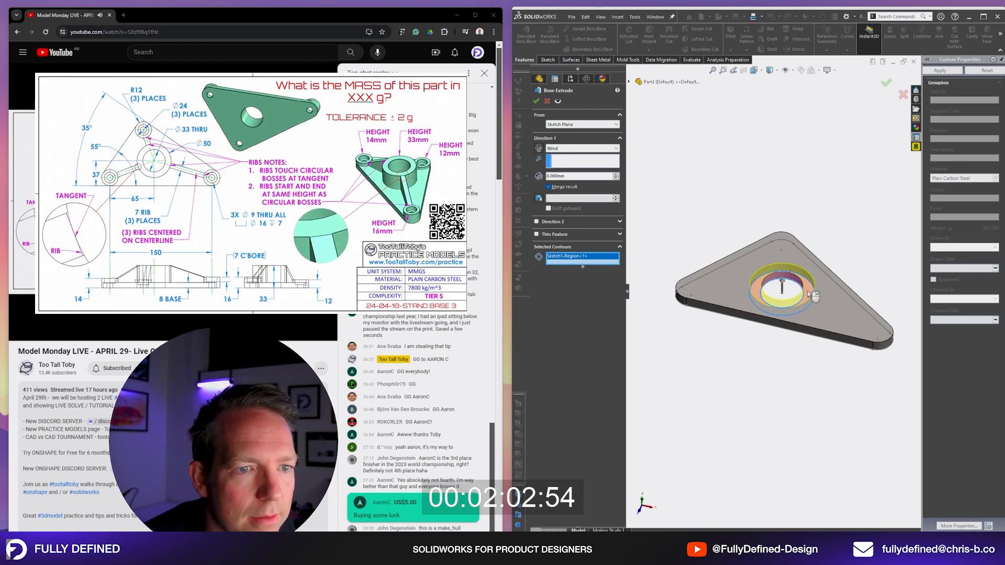
{"action": "type", "text": "33"}
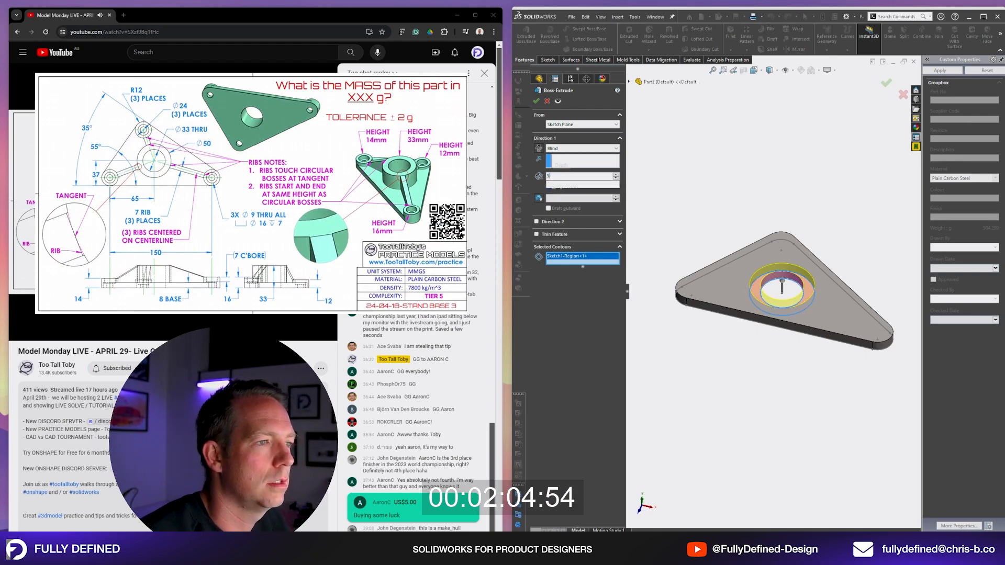
{"action": "key", "text": "Return"}
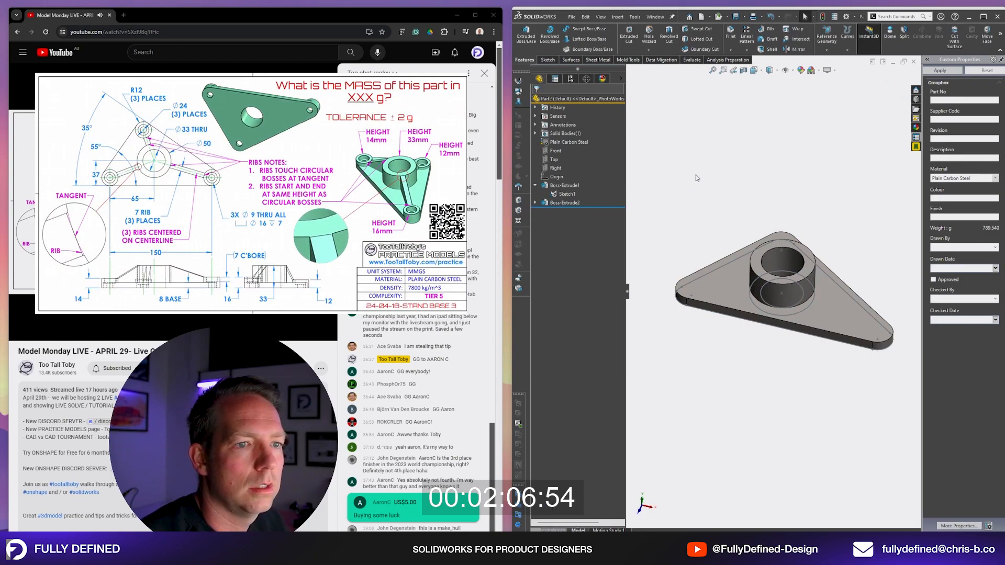
- Start a new sketch on the Top plane
{"action": "left_click", "coordinate": [716, 295]}
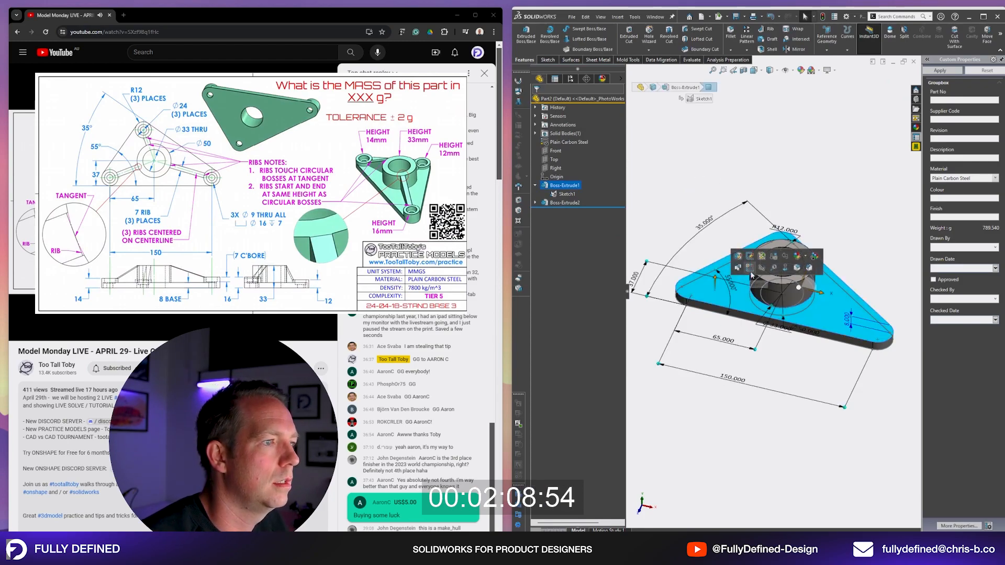
{"action": "key", "text": "Escape"}
{"action": "left_click", "coordinate": [559, 159]}
{"action": "left_click", "coordinate": [569, 146]}
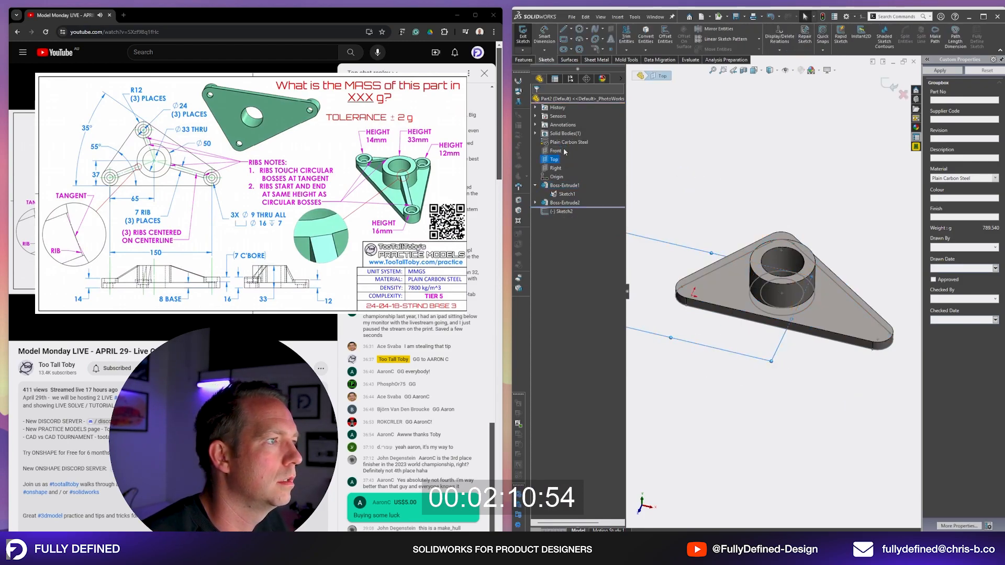
{"action": "key", "text": "space"}
{"action": "left_click", "coordinate": [694, 202]}
{"action": "scroll", "coordinate": [665, 361], "scroll_direction": "down", "scroll_amount": 1}
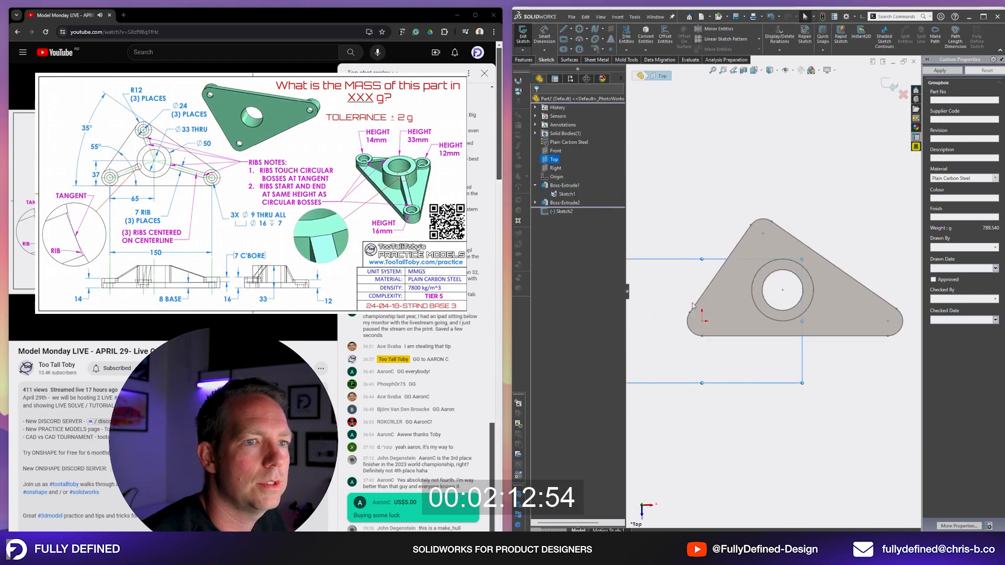
{"action": "left_click", "coordinate": [696, 197]}
- Sketch three circles of 12 mm radius, centred on the triangle's rounded corners and matching their outlines
{"action": "key", "text": "c"}
{"action": "left_click", "coordinate": [702, 321]}
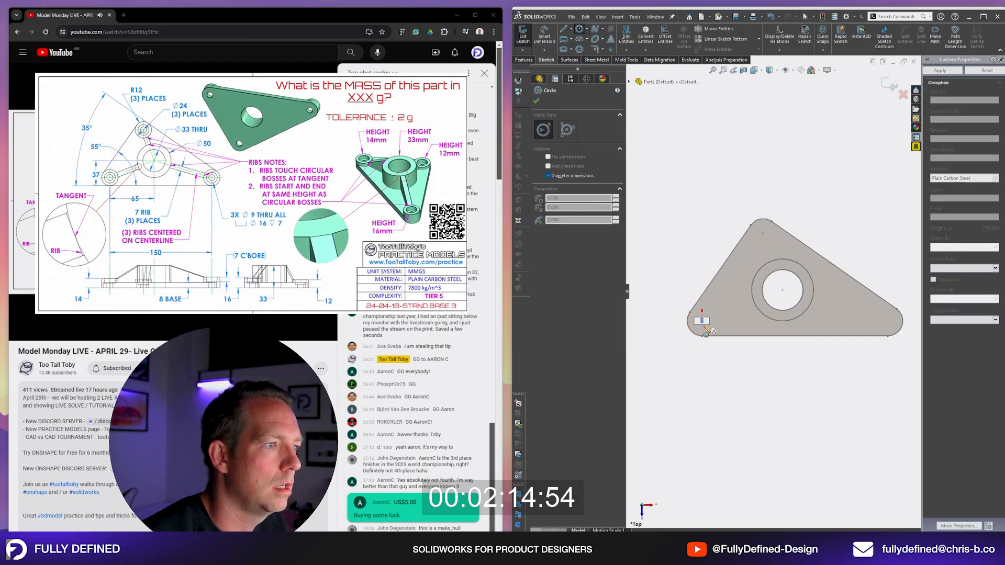
{"action": "left_click", "coordinate": [704, 335]}
{"action": "left_click", "coordinate": [763, 233]}
{"action": "left_click", "coordinate": [774, 227]}
{"action": "left_click", "coordinate": [887, 320]}
{"action": "left_click", "coordinate": [898, 314]}
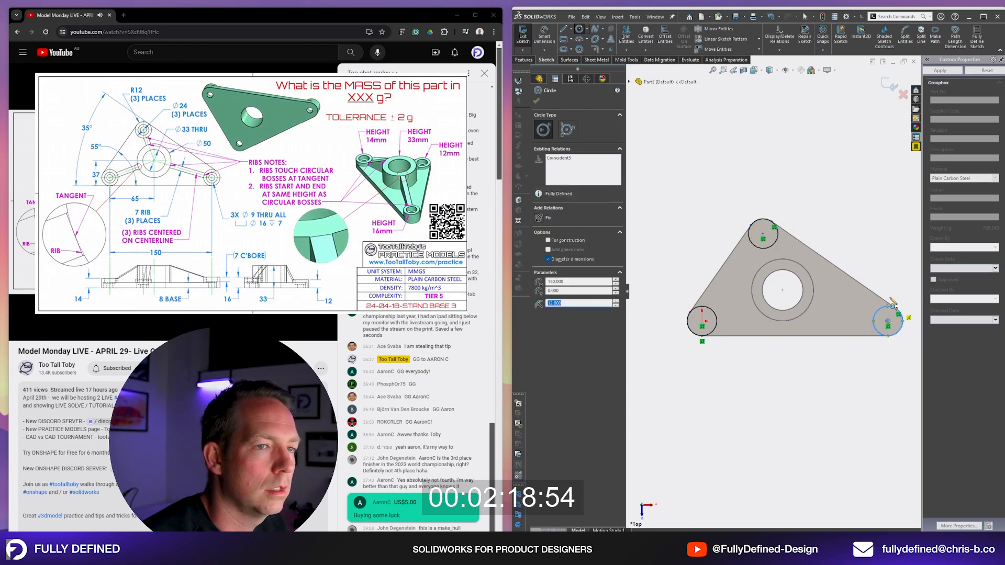
{"action": "key", "text": "Escape"}
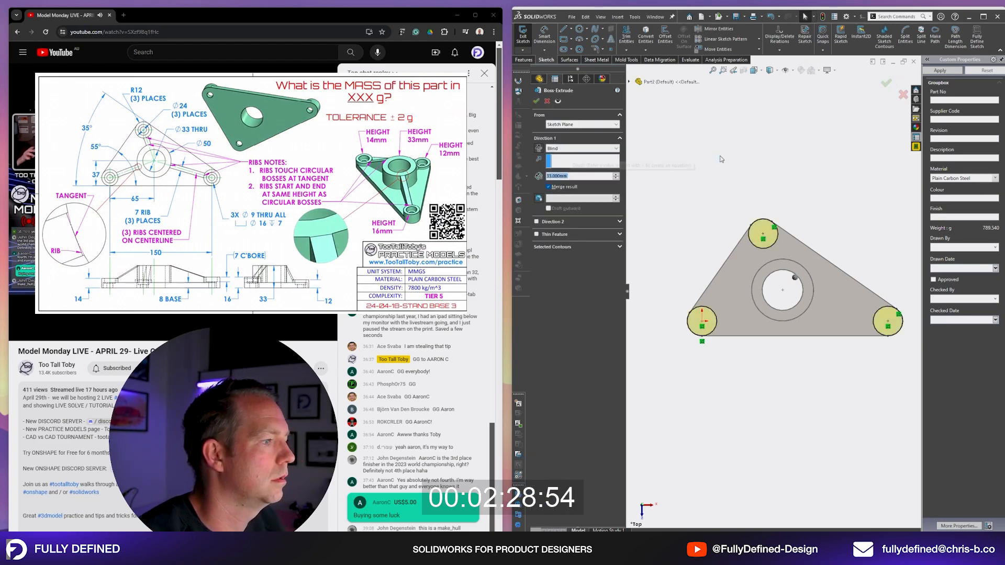
- Extrude the three corner circles as blind bosses 14 mm high
{"action": "middle_click_drag", "start_coordinate": [790, 388], "coordinate": [781, 326]}
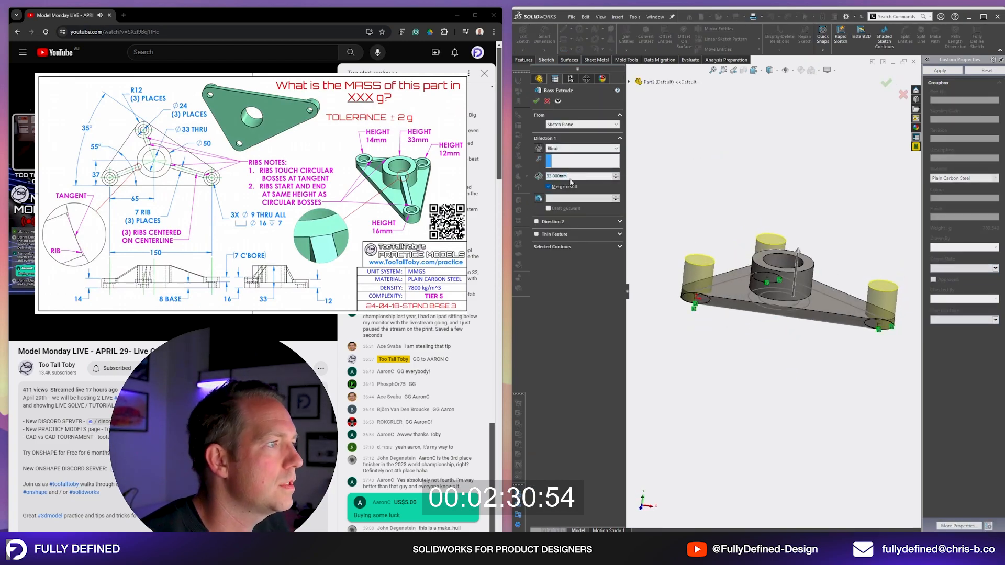
{"action": "type", "text": "12"}
{"action": "key", "text": "Return"}
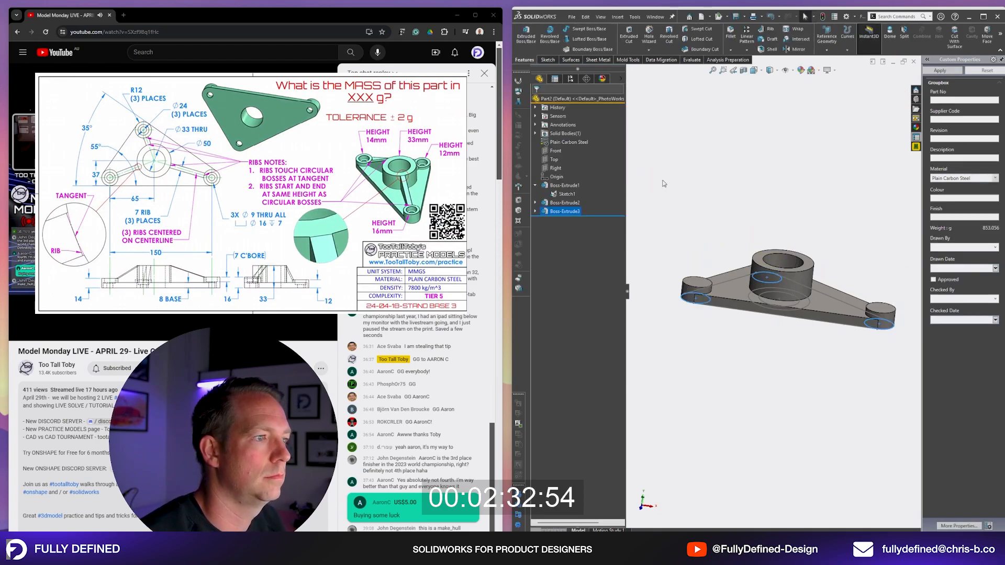
- Start a Hole Wizard counterbore on the corner boss at the origin, using the ANSI Metric standard
{"action": "left_click", "coordinate": [694, 296]}
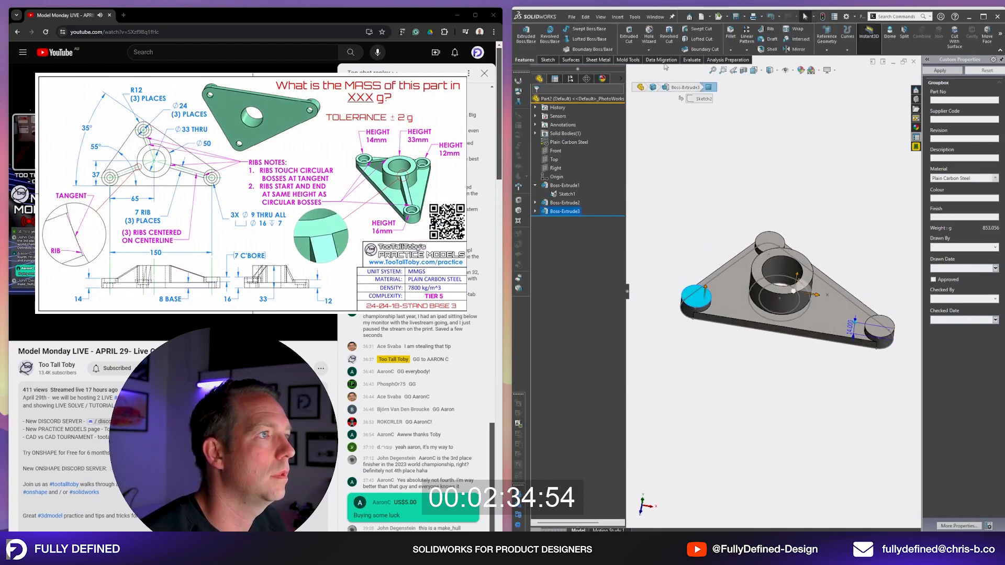
{"action": "scroll", "coordinate": [701, 275], "scroll_direction": "down", "scroll_amount": 1}
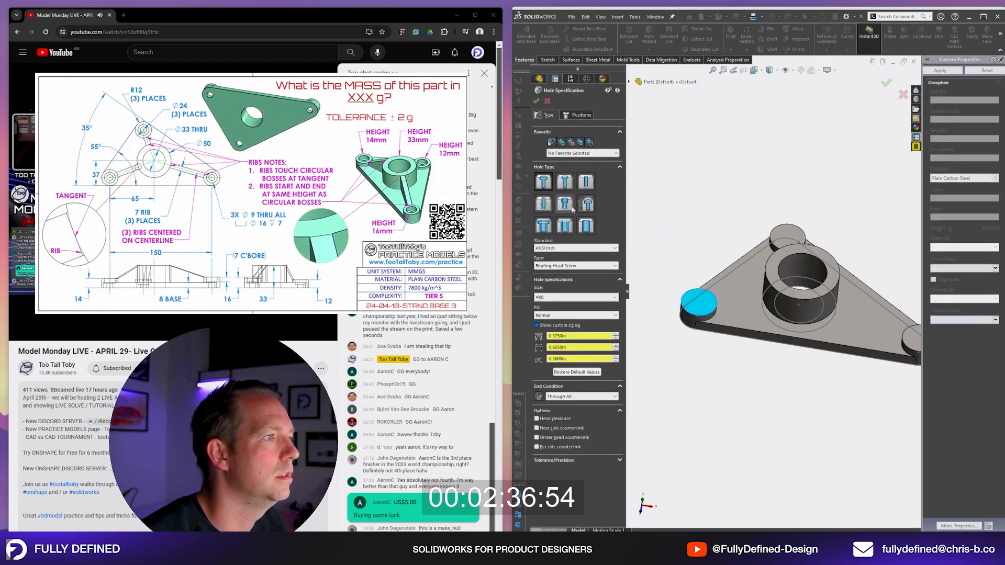
{"action": "left_click", "coordinate": [562, 250]}
{"action": "left_click", "coordinate": [563, 262]}
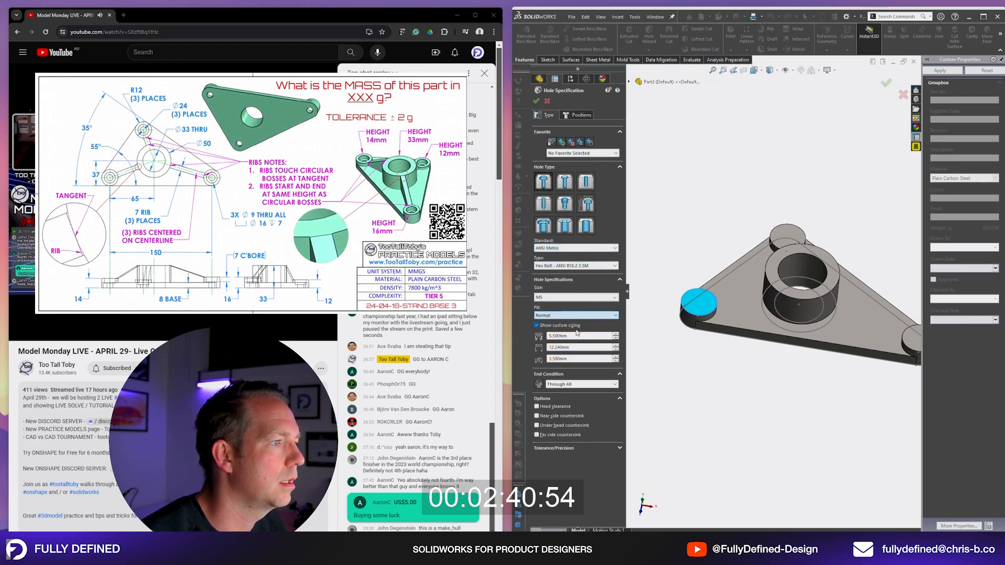
- Set the counterbore's custom sizes to a 9 mm hole, 16 mm counterbore diameter and 7 mm counterbore depth
{"action": "left_click", "coordinate": [569, 335]}
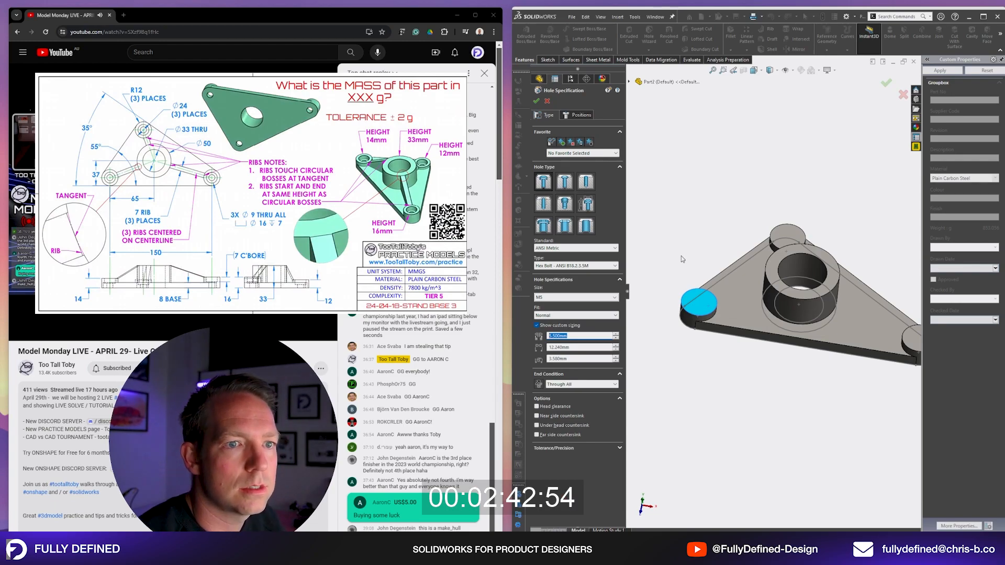
{"action": "type", "text": "9"}
{"action": "key", "text": "Tab"}
{"action": "type", "text": "16"}
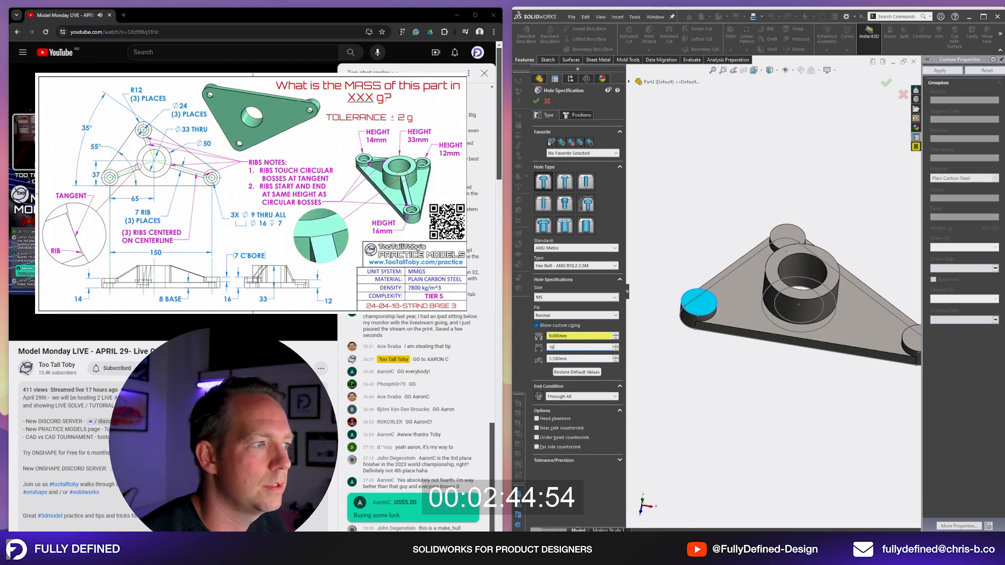
{"action": "key", "text": "Tab"}
{"action": "type", "text": "7"}
{"action": "key", "text": "Tab"}
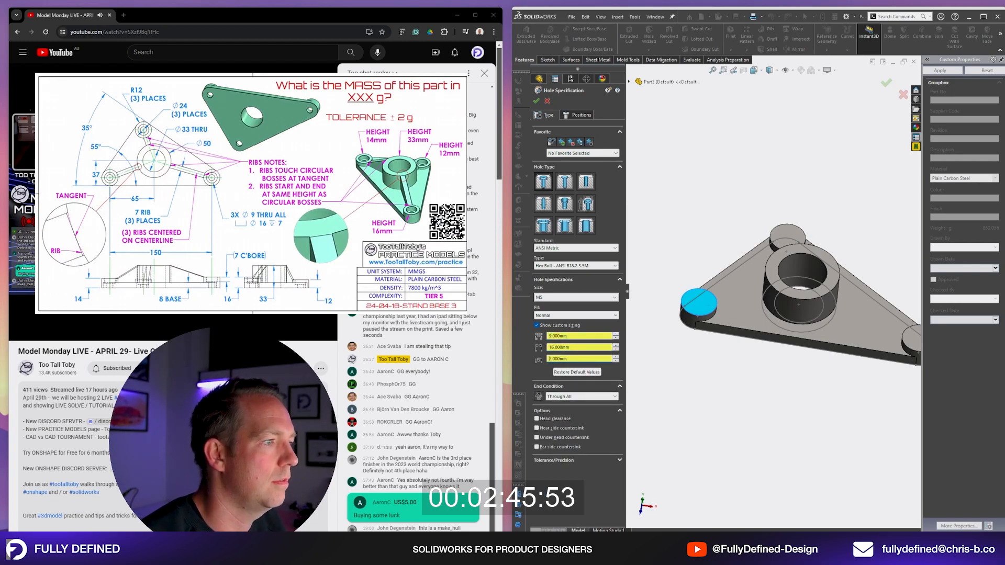
- Place the counterbored holes at the centres of all three corner bosses and finish the feature
{"action": "scroll", "coordinate": [706, 305], "scroll_direction": "down", "scroll_amount": 2}
{"action": "left_click", "coordinate": [706, 306]}
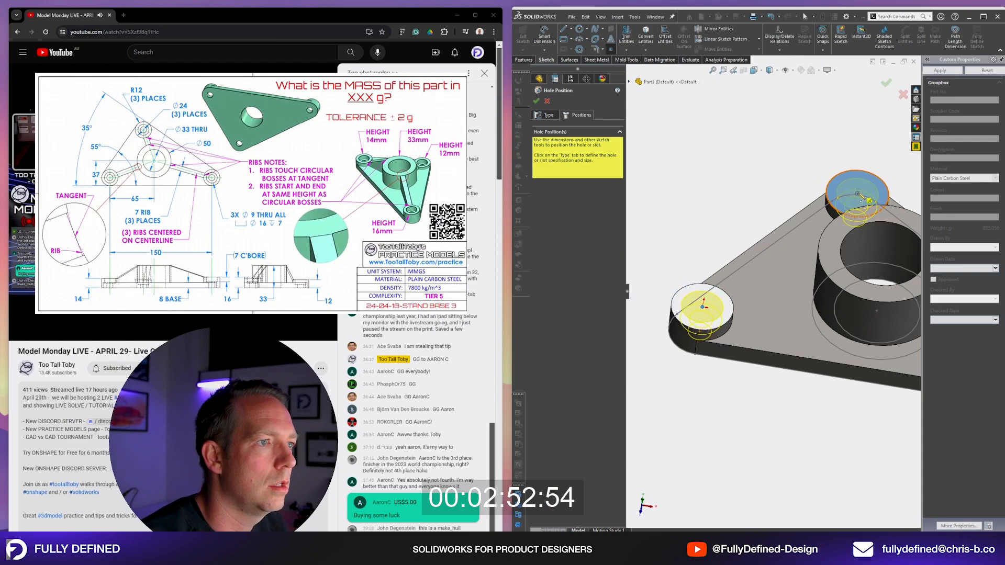
{"action": "left_click", "coordinate": [857, 194]}
{"action": "scroll", "coordinate": [860, 223], "scroll_direction": "up", "scroll_amount": 4}
{"action": "scroll", "coordinate": [899, 324], "scroll_direction": "down", "scroll_amount": 3}
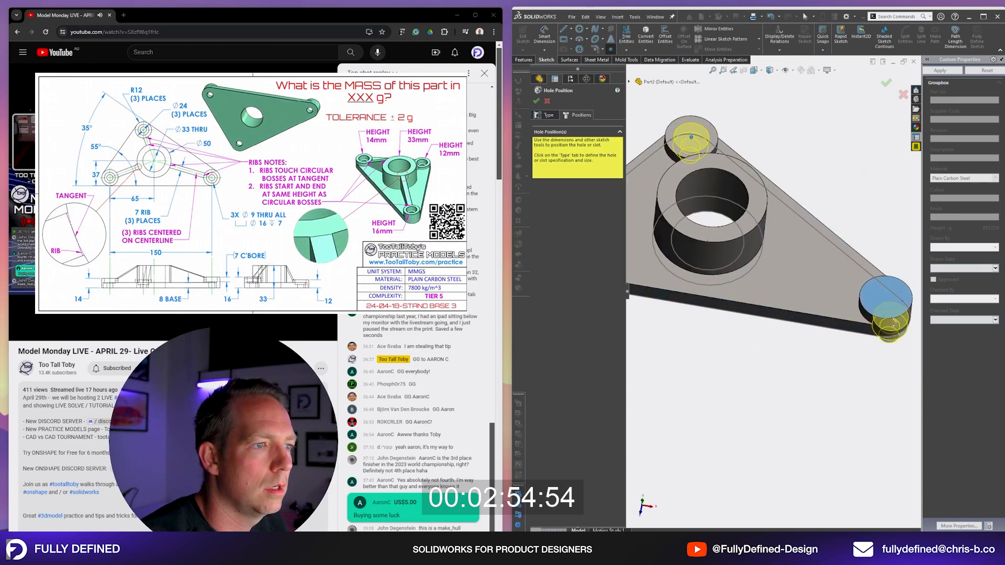
{"action": "left_click", "coordinate": [893, 303]}
{"action": "key", "text": "Return"}
- Lower the top face of the boss at the triangle's apex with a 2 mm Move Face offset in the flipped direction
{"action": "scroll", "coordinate": [787, 281], "scroll_direction": "up", "scroll_amount": 5}
{"action": "scroll", "coordinate": [787, 282], "scroll_direction": "down", "scroll_amount": 7}
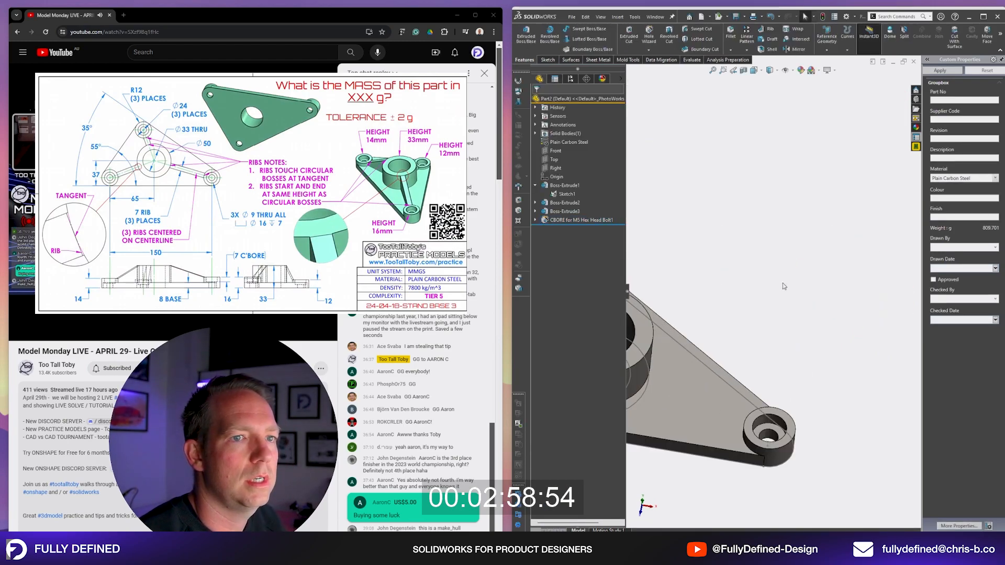
{"action": "scroll", "coordinate": [787, 282], "scroll_direction": "up", "scroll_amount": 4}
{"action": "scroll", "coordinate": [699, 367], "scroll_direction": "down", "scroll_amount": 2}
{"action": "scroll", "coordinate": [678, 267], "scroll_direction": "down", "scroll_amount": 2}
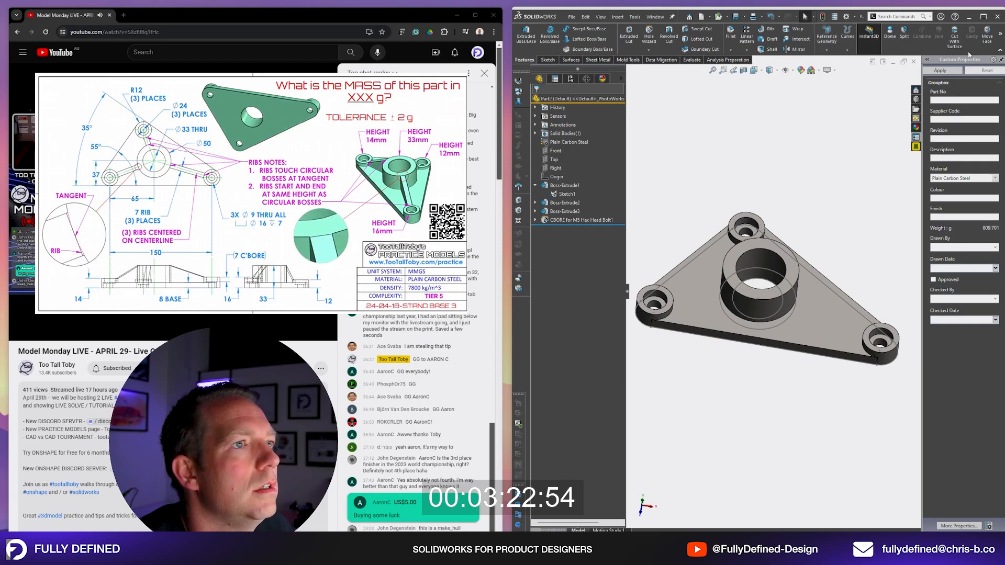
{"action": "left_click", "coordinate": [988, 38]}
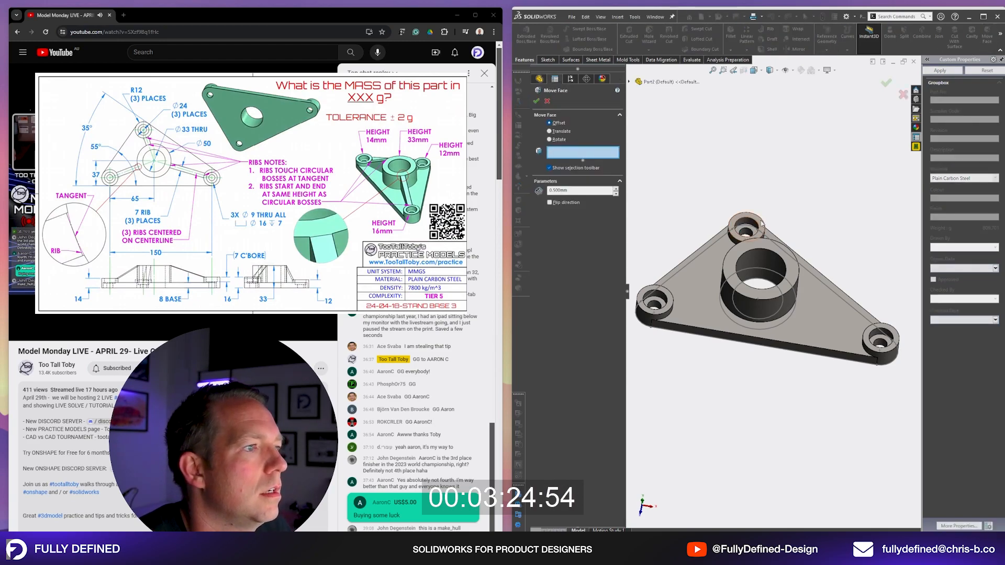
{"action": "left_click", "coordinate": [761, 223]}
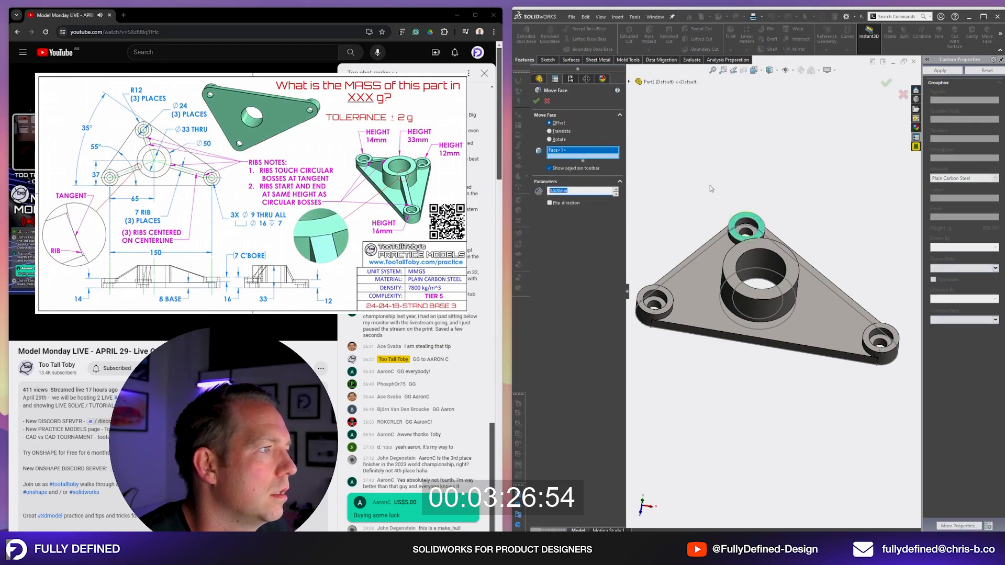
{"action": "type", "text": "2."}
{"action": "left_click", "coordinate": [550, 203]}
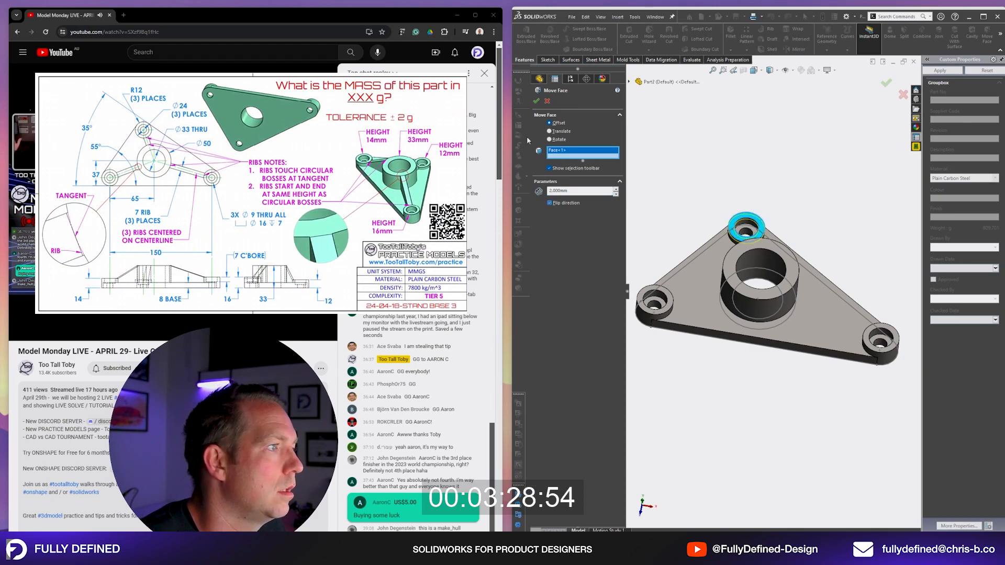
{"action": "left_click", "coordinate": [536, 102]}
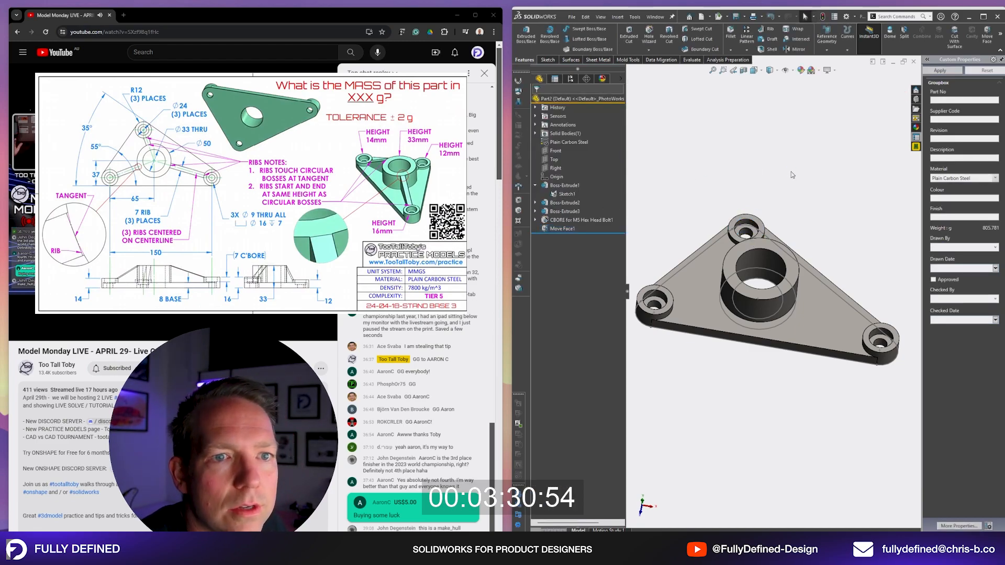
- Raise the top face of the corner boss farthest from the origin with a 2 mm Move Face offset
{"action": "scroll", "coordinate": [867, 360], "scroll_direction": "down", "scroll_amount": 3}
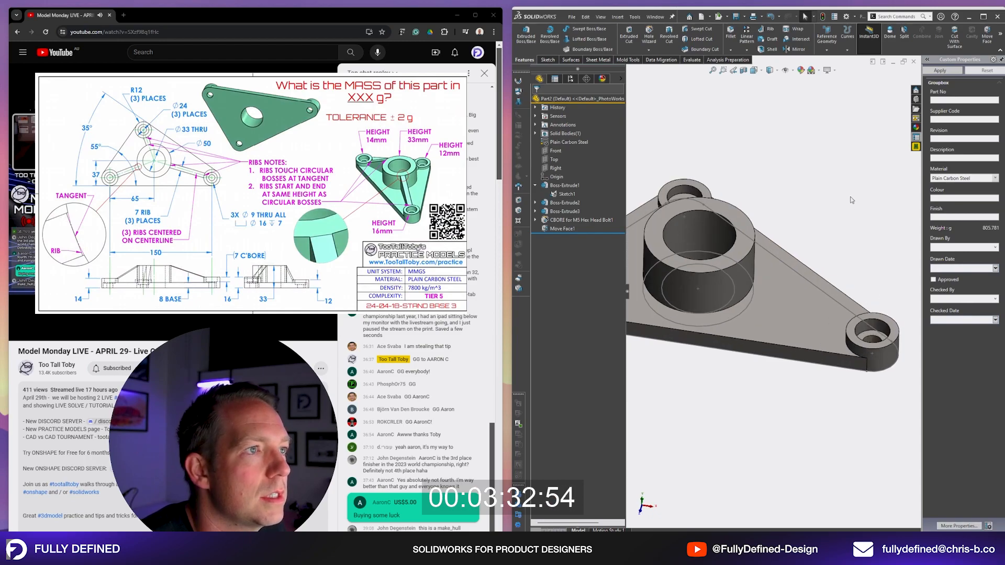
{"action": "left_click", "coordinate": [986, 36]}
{"action": "scroll", "coordinate": [879, 321], "scroll_direction": "down", "scroll_amount": 3}
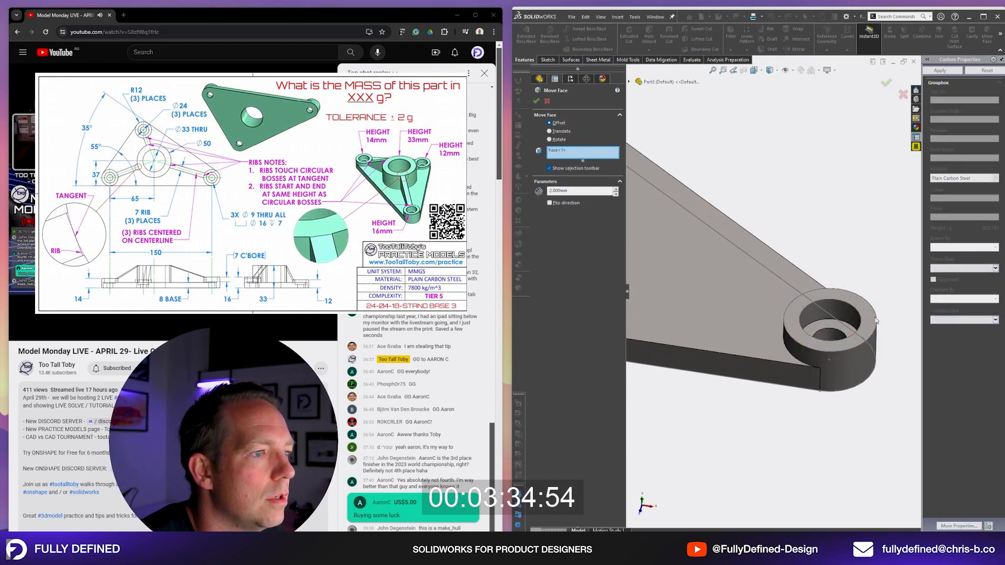
{"action": "left_click", "coordinate": [875, 320]}
{"action": "key", "text": "Return"}
- Start a new sketch on the upper face of the triangular base
{"action": "scroll", "coordinate": [805, 264], "scroll_direction": "up", "scroll_amount": 5}
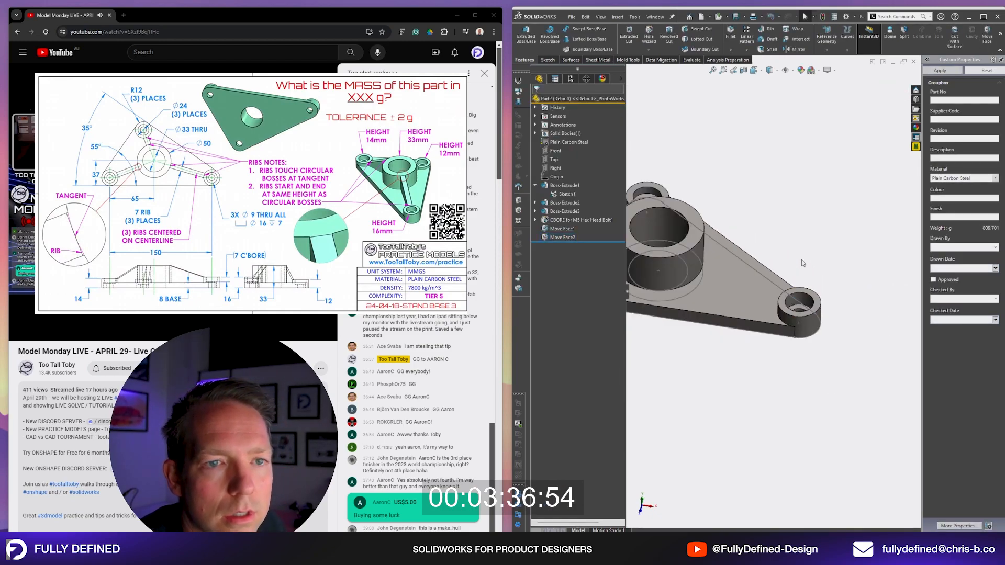
{"action": "middle_click_drag", "start_coordinate": [773, 254], "coordinate": [743, 251]}
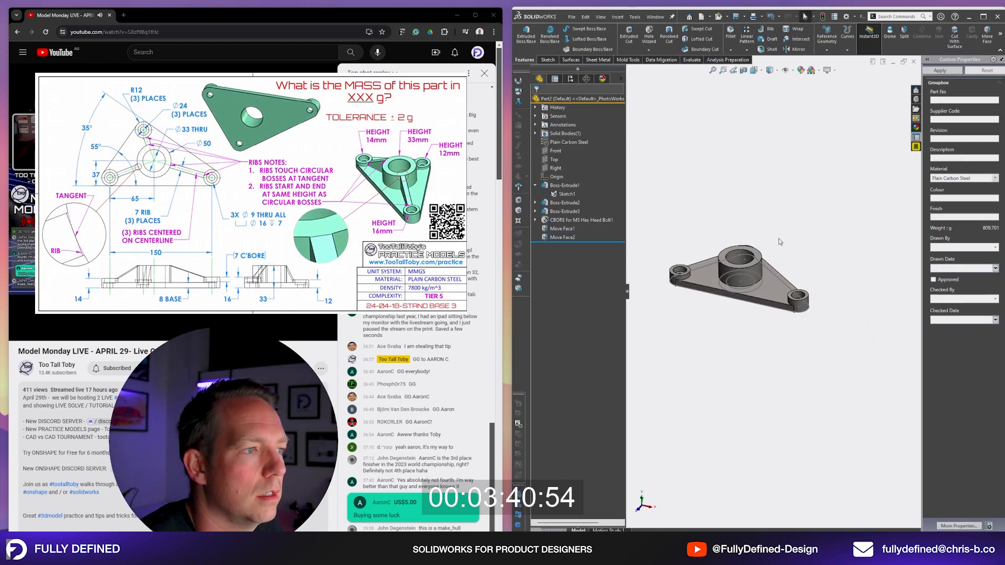
{"action": "scroll", "coordinate": [771, 291], "scroll_direction": "down", "scroll_amount": 2}
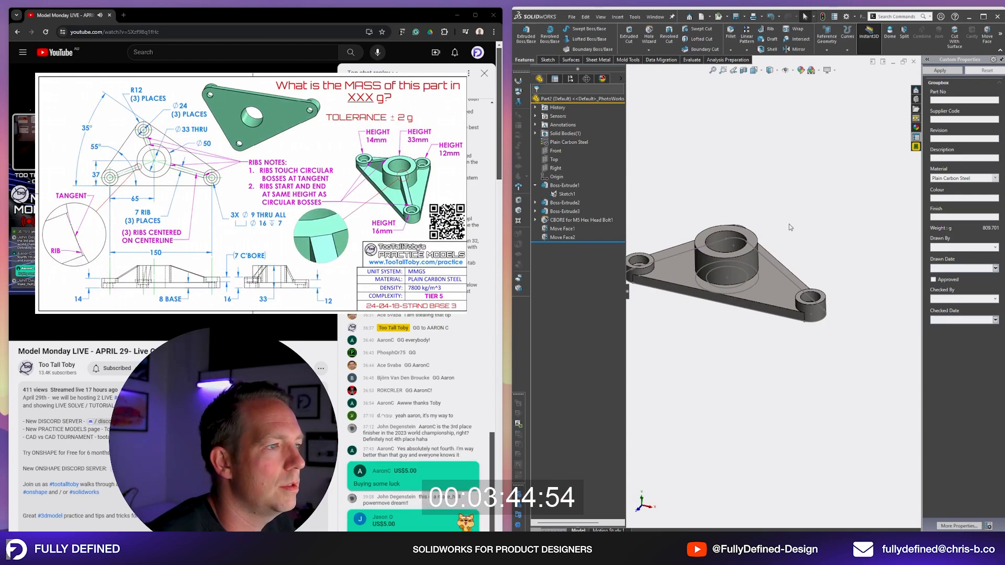
{"action": "scroll", "coordinate": [666, 276], "scroll_direction": "down", "scroll_amount": 4}
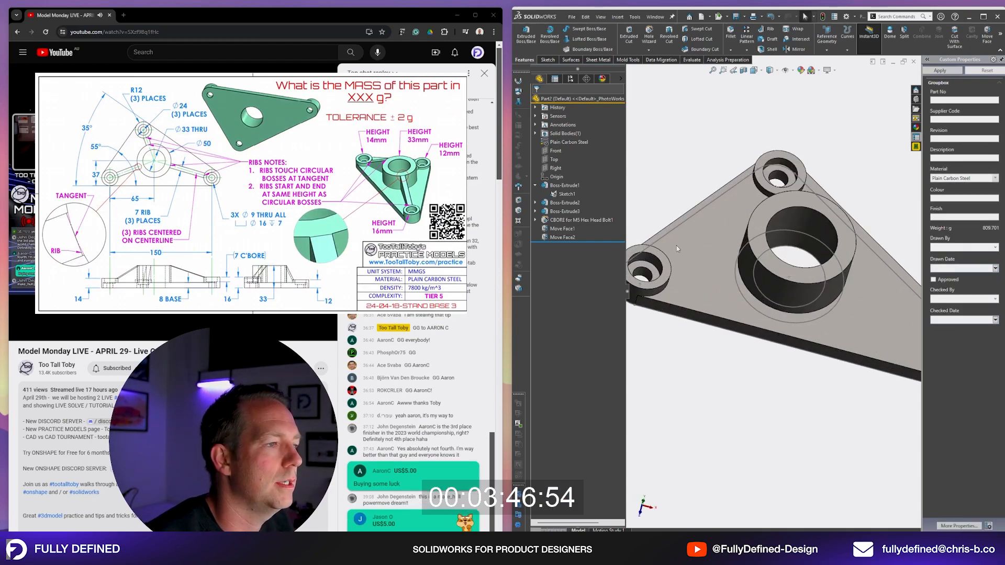
{"action": "left_click", "coordinate": [691, 276]}
{"action": "left_click", "coordinate": [725, 252]}
{"action": "key", "text": "space"}
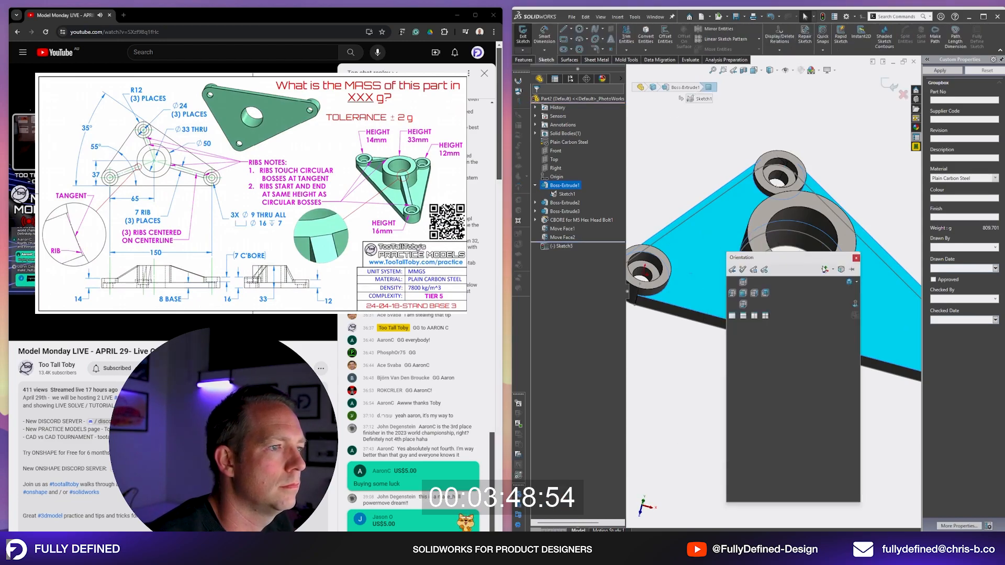
{"action": "left_click", "coordinate": [731, 270]}
- Sketch a line from the centre of the origin corner boss to the centre of the large central boss
{"action": "key", "text": "l"}
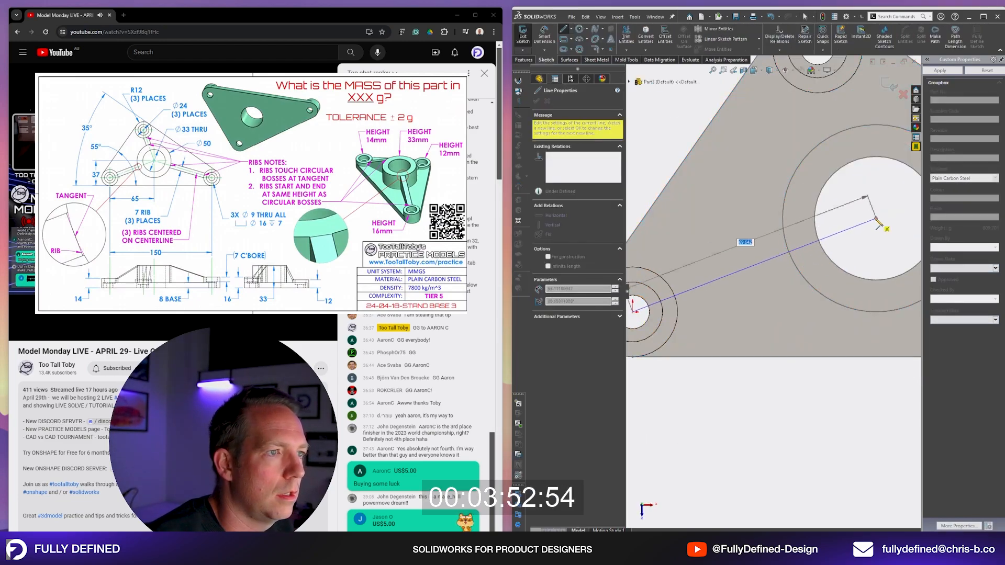
{"action": "left_click", "coordinate": [875, 218]}
{"action": "scroll", "coordinate": [875, 218], "scroll_direction": "up", "scroll_amount": 5}
{"action": "key", "text": "Escape"}
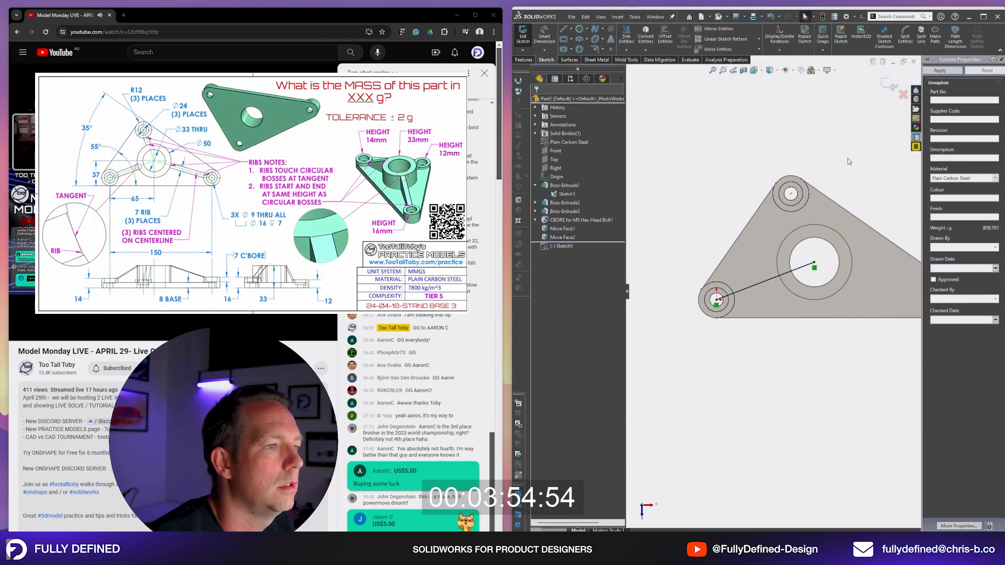
- Split the sketched line at the origin boss's counterbore edge and at the edge of the central hole
{"action": "scroll", "coordinate": [815, 149], "scroll_direction": "down", "scroll_amount": 2}
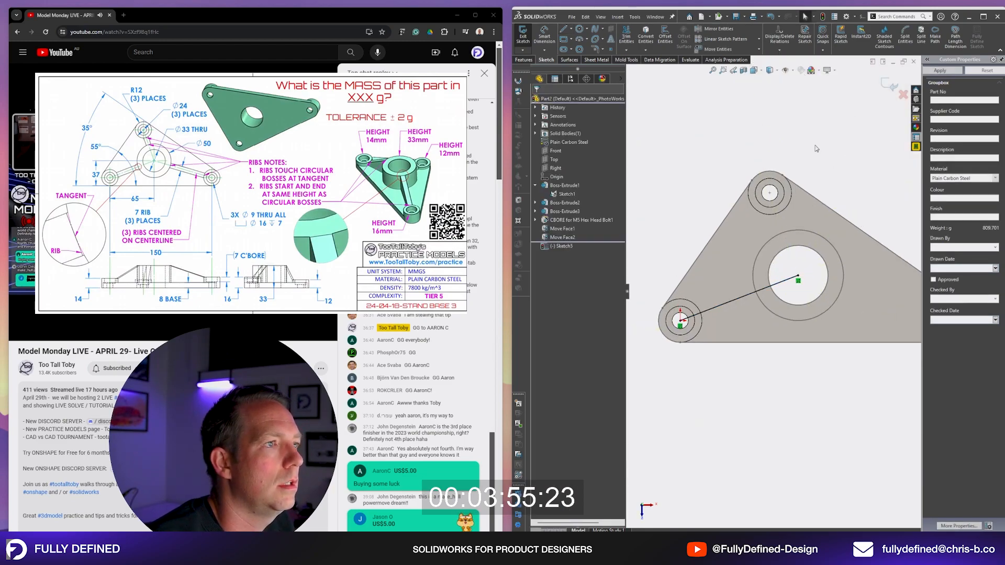
{"action": "left_click", "coordinate": [904, 36]}
{"action": "scroll", "coordinate": [771, 293], "scroll_direction": "down", "scroll_amount": 2}
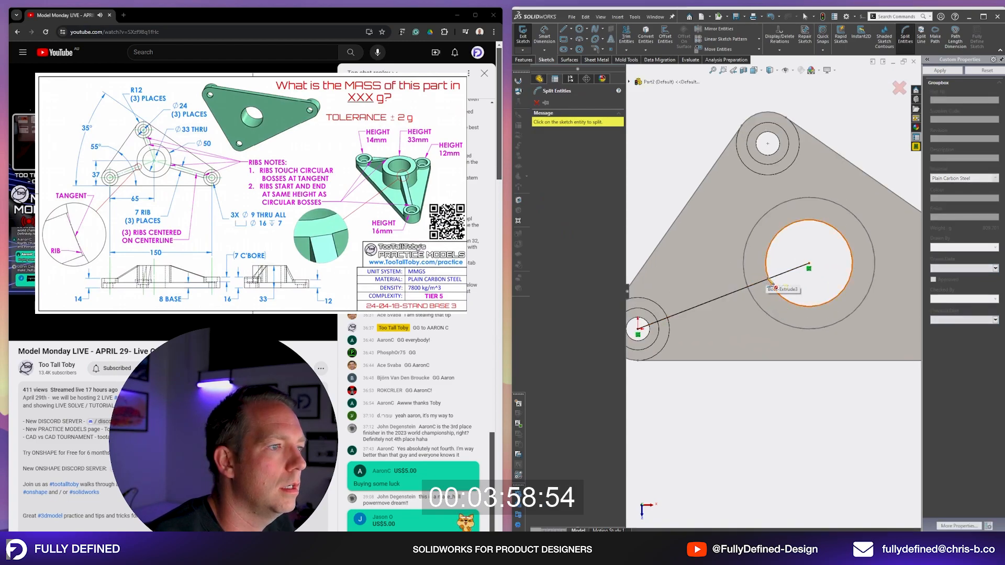
{"action": "left_click", "coordinate": [769, 284]}
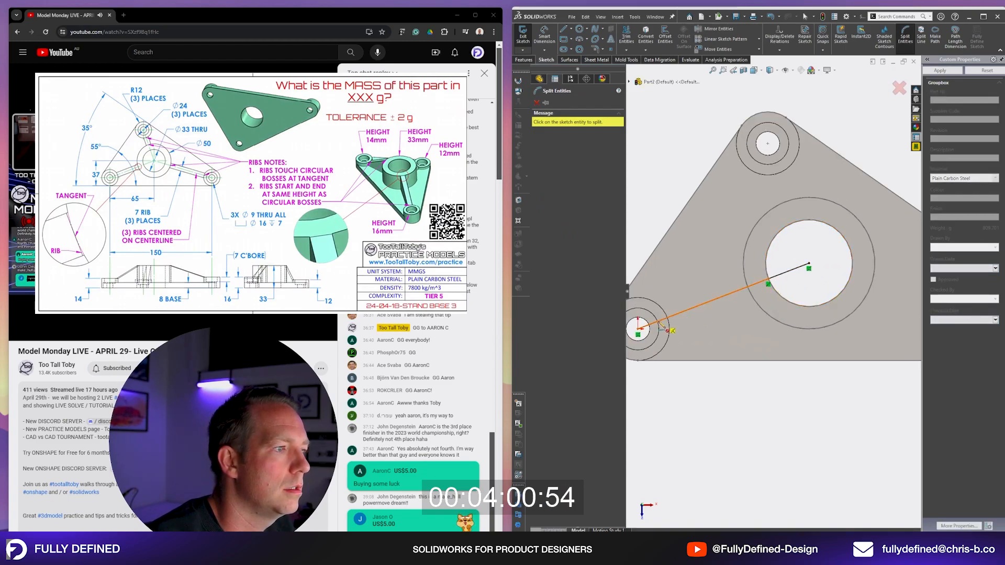
{"action": "key", "text": "Escape"}
- Make the line's two end segments construction geometry and attach the middle segment's endpoints to the counterbore and central hole edges
{"action": "left_click", "coordinate": [790, 269]}
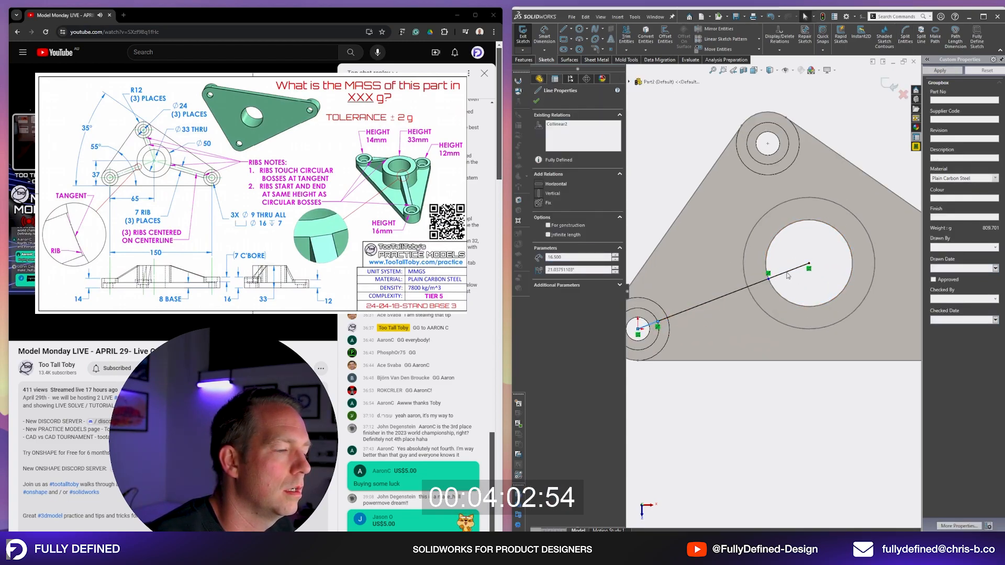
{"action": "left_click", "coordinate": [647, 328], "text": "ctrl"}
{"action": "left_click", "coordinate": [665, 374]}
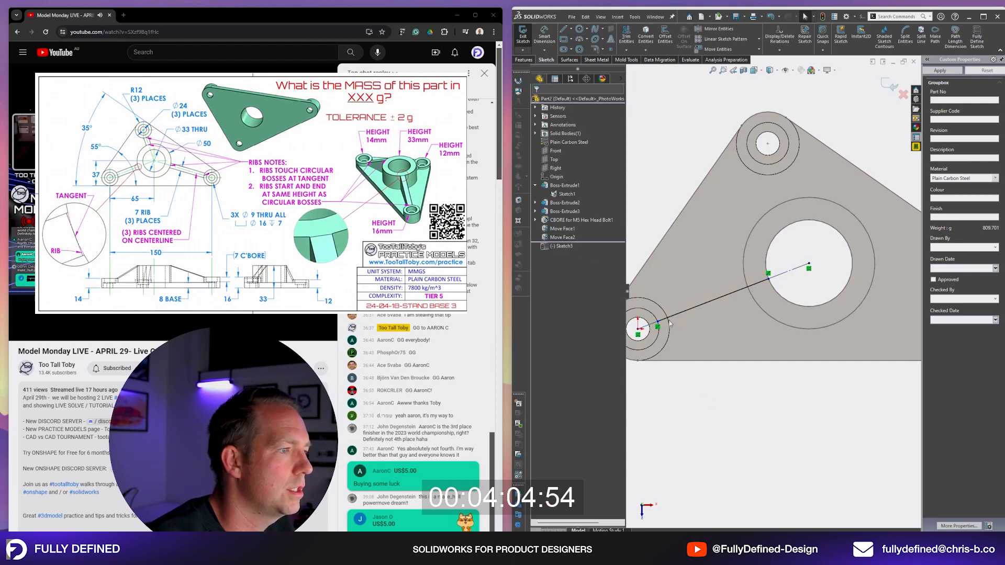
{"action": "scroll", "coordinate": [644, 332], "scroll_direction": "down", "scroll_amount": 2}
{"action": "left_click", "coordinate": [825, 253]}
{"action": "left_click_drag", "start_coordinate": [824, 254], "coordinate": [825, 256]}
{"action": "left_click", "coordinate": [772, 409]}
- Set up a mid-plane thin Boss-Extrude of the middle line segment with 7 mm depth and 7 mm thickness
{"action": "middle_click_drag", "start_coordinate": [772, 409], "coordinate": [769, 325]}
{"action": "left_click", "coordinate": [524, 60]}
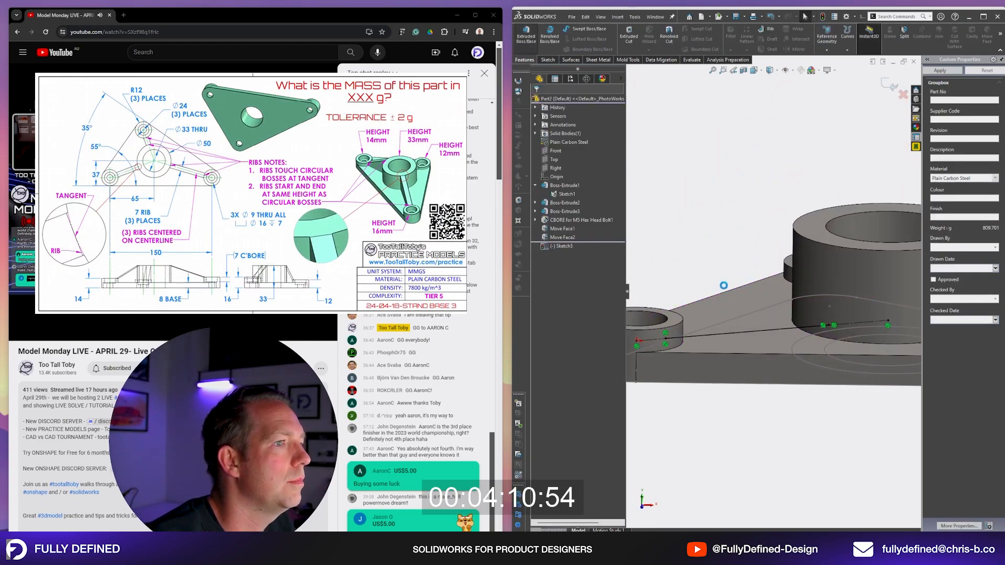
{"action": "left_click", "coordinate": [562, 244]}
{"action": "left_click", "coordinate": [560, 257]}
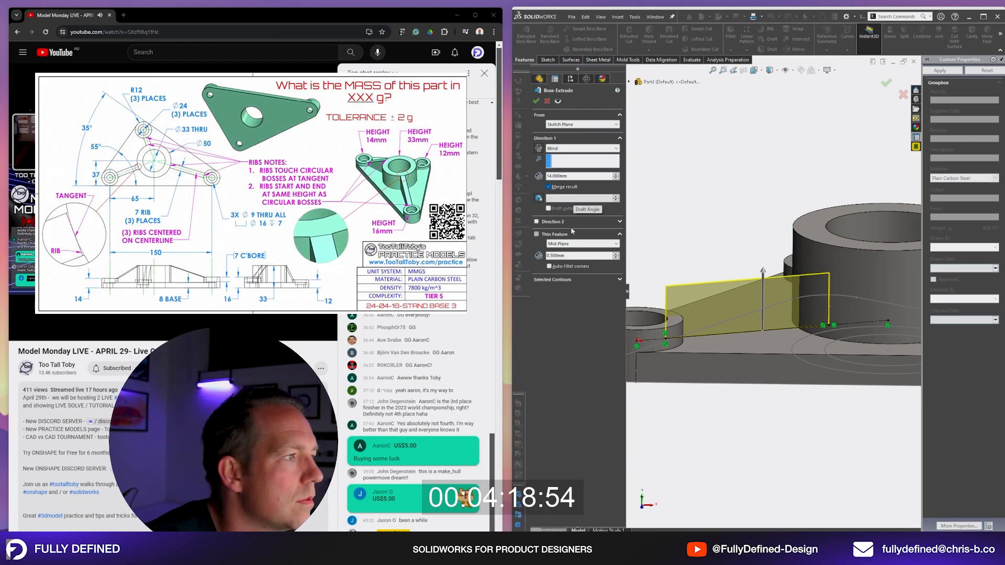
{"action": "left_click_drag", "start_coordinate": [565, 177], "coordinate": [546, 177]}
{"action": "type", "text": "7"}
{"action": "key", "text": "Return"}
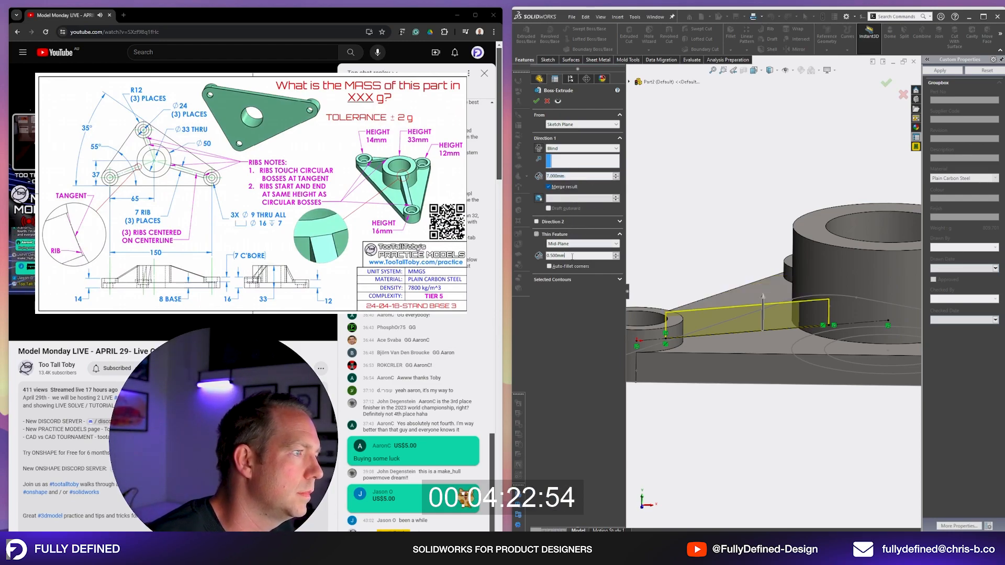
{"action": "type", "text": "7"}
{"action": "key", "text": "Return"}
- Extrude the thin rib Up To Surface, ending at the upper face of the large central boss
{"action": "left_click", "coordinate": [581, 149]}
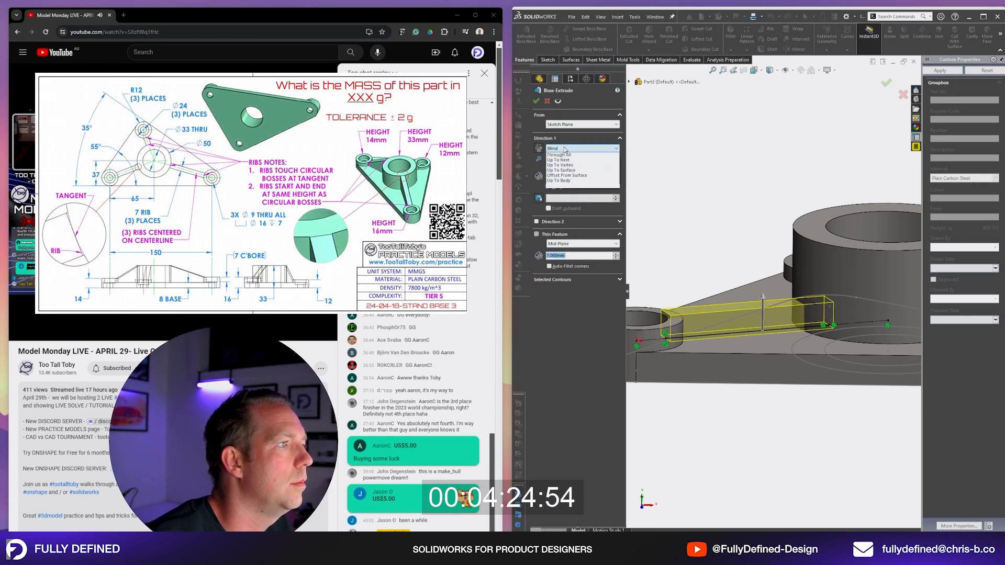
{"action": "left_click", "coordinate": [575, 184]}
{"action": "left_click", "coordinate": [820, 239]}
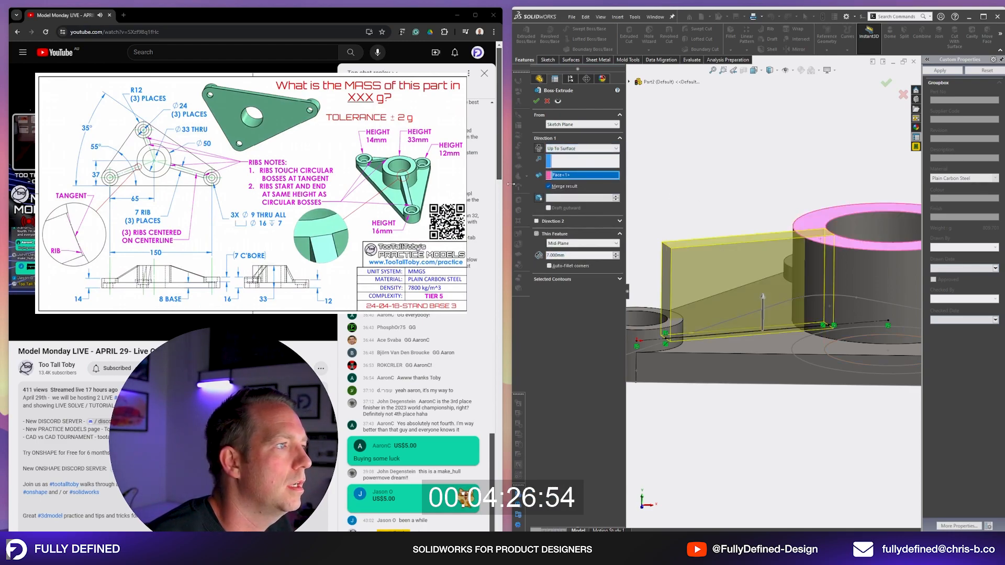
{"action": "left_click", "coordinate": [536, 101]}
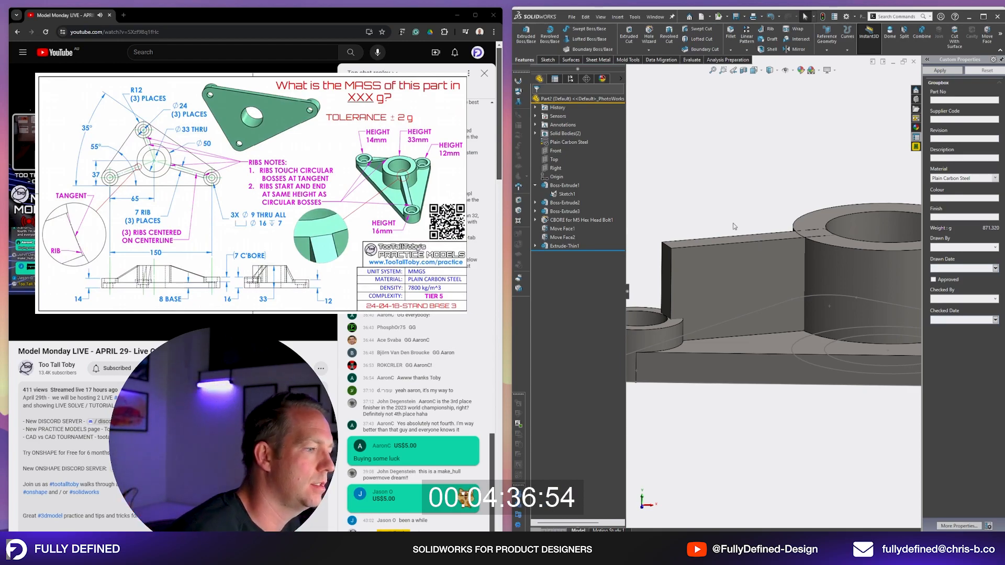
{"action": "mouse_move", "coordinate": [494, 553]}
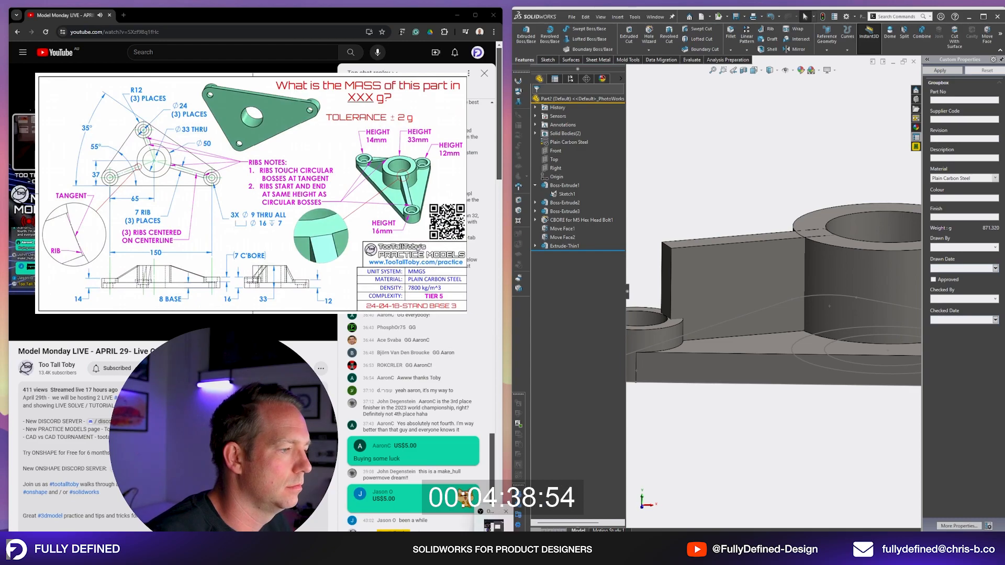
{"action": "mouse_move", "coordinate": [493, 536]}
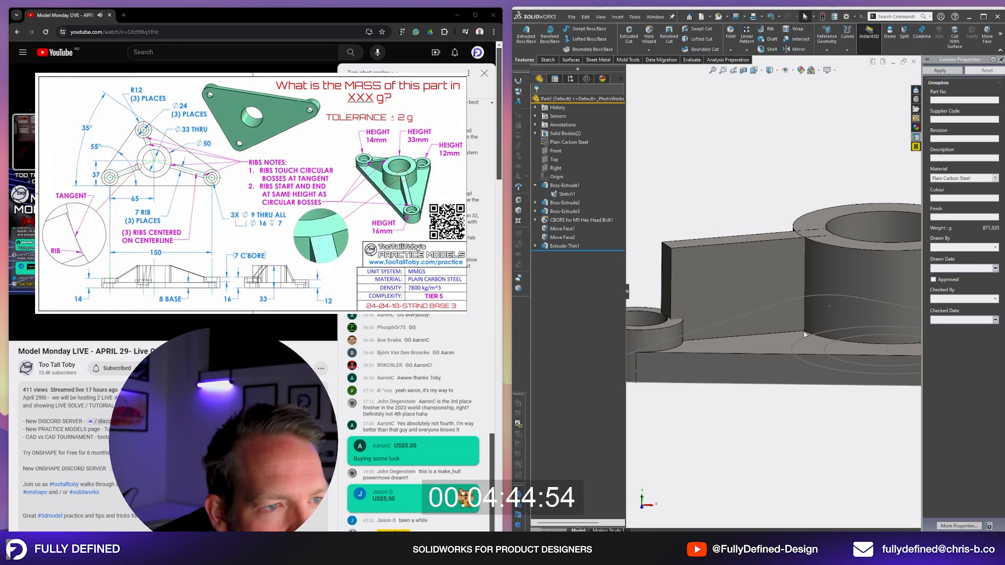
- Start a new sketch on the rib's long side face, viewed straight on in wireframe display
{"action": "scroll", "coordinate": [801, 249], "scroll_direction": "down", "scroll_amount": 2}
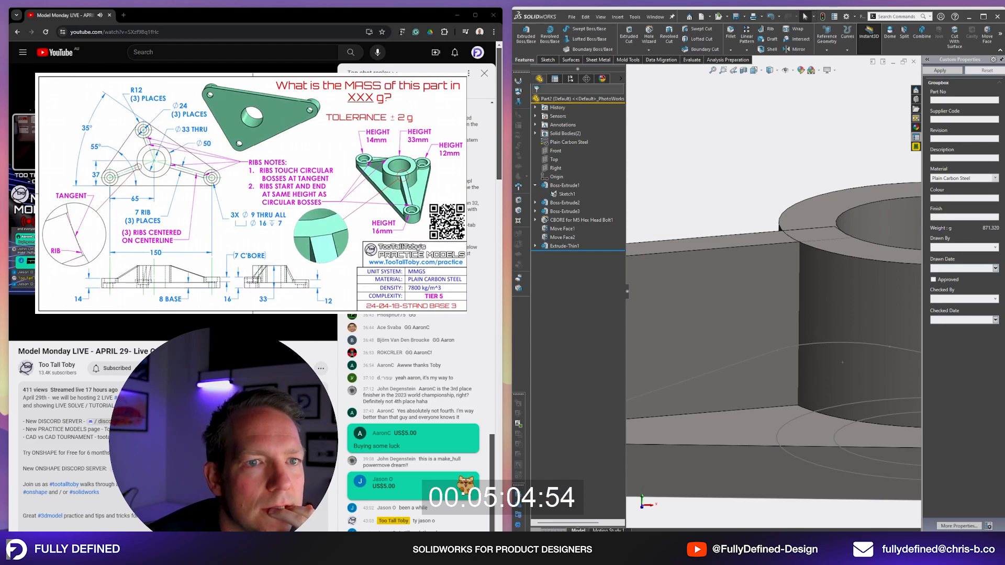
{"action": "scroll", "coordinate": [719, 323], "scroll_direction": "up", "scroll_amount": 5}
{"action": "scroll", "coordinate": [774, 262], "scroll_direction": "down", "scroll_amount": 8}
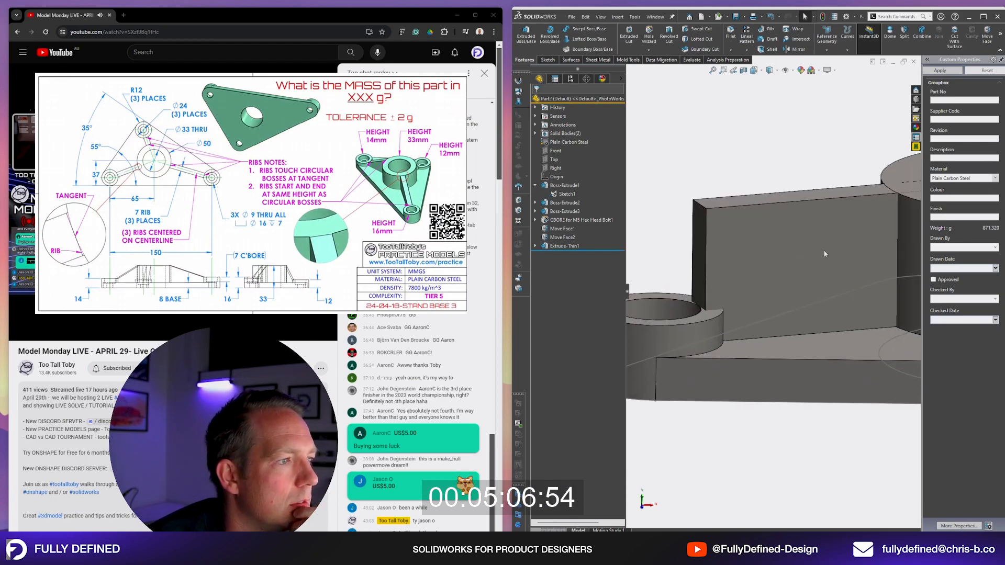
{"action": "scroll", "coordinate": [835, 265], "scroll_direction": "up", "scroll_amount": 3}
{"action": "scroll", "coordinate": [853, 256], "scroll_direction": "down", "scroll_amount": 2}
{"action": "left_click", "coordinate": [758, 260]}
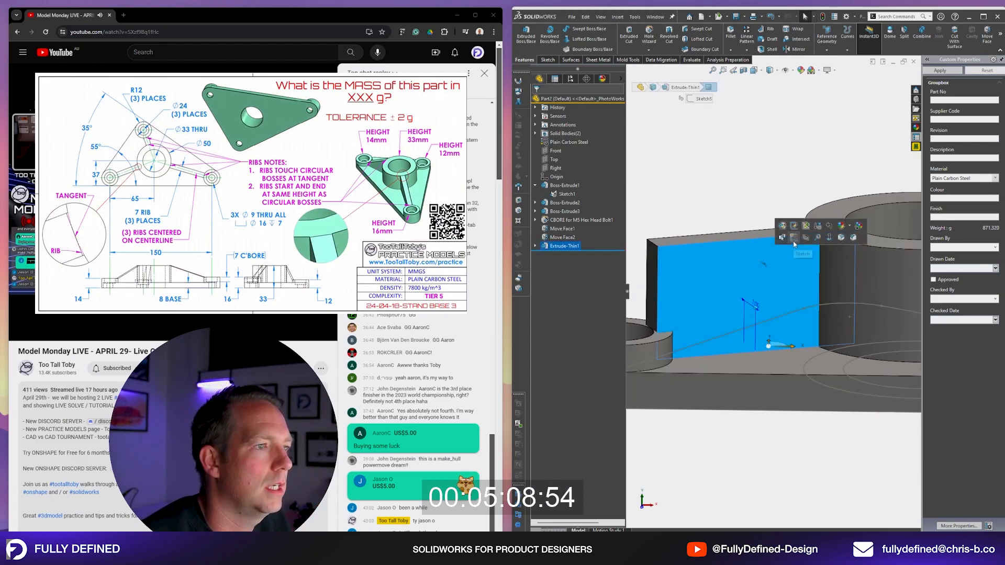
{"action": "left_click", "coordinate": [793, 239]}
{"action": "key", "text": "space"}
{"action": "left_click", "coordinate": [924, 291]}
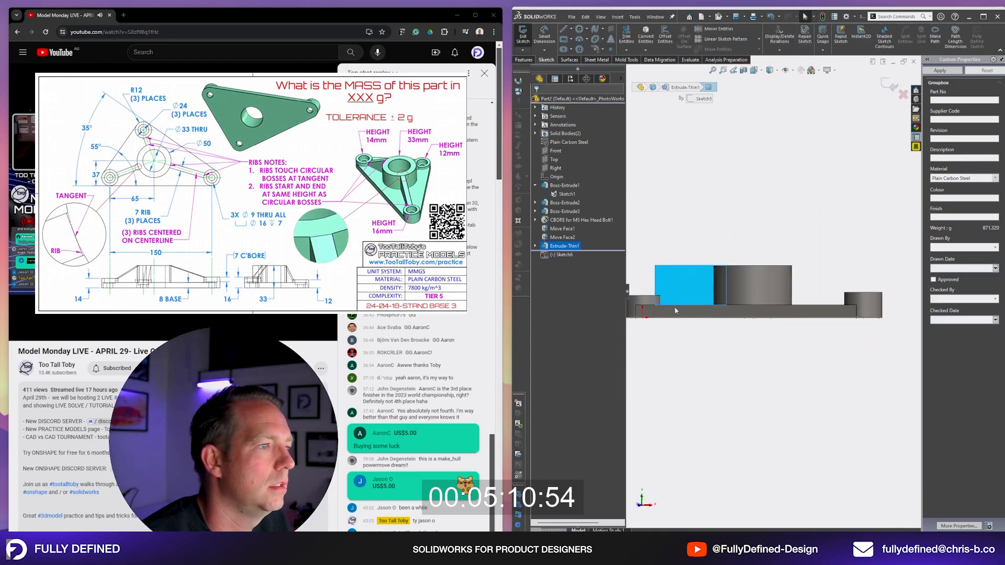
{"action": "scroll", "coordinate": [674, 306], "scroll_direction": "down", "scroll_amount": 3}
{"action": "left_click", "coordinate": [706, 140]}
{"action": "left_click", "coordinate": [785, 72]}
{"action": "left_click", "coordinate": [771, 127]}
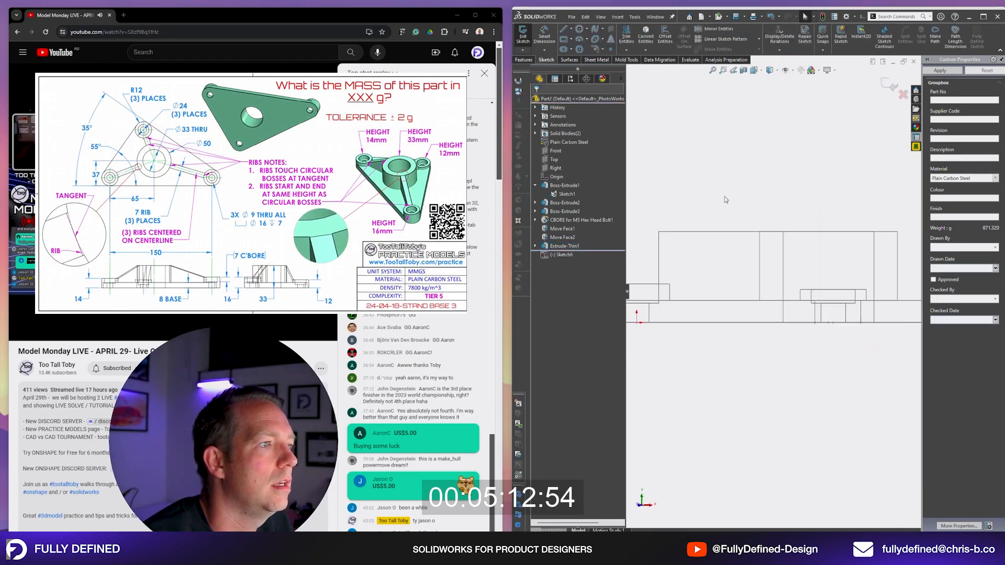
- Sketch a closed four-line profile from the rib's upper outer corner to the corner boss's top edge, diagonally to the central boss's top, and back
{"action": "key", "text": "l"}
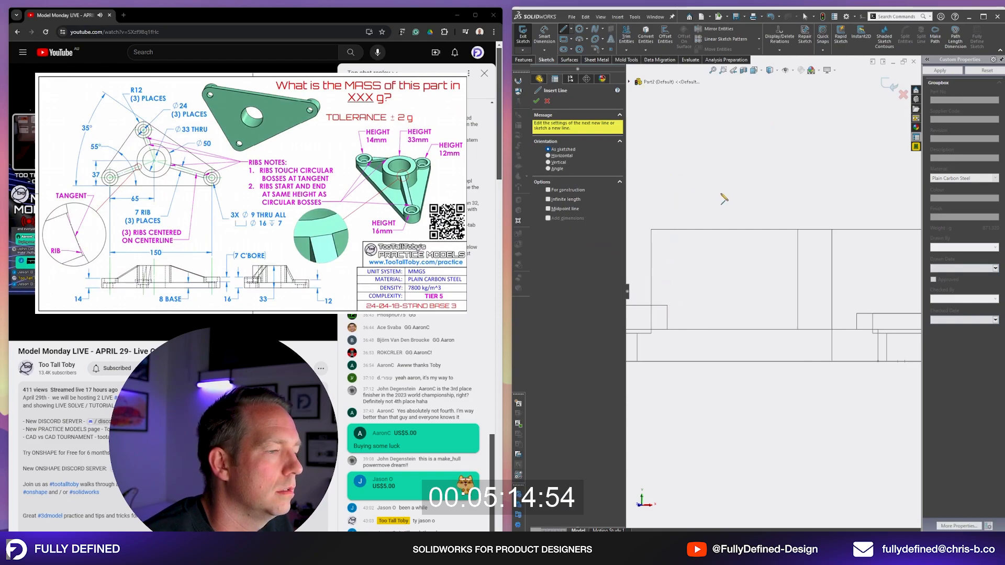
{"action": "key", "text": "Escape"}
{"action": "key", "text": "l"}
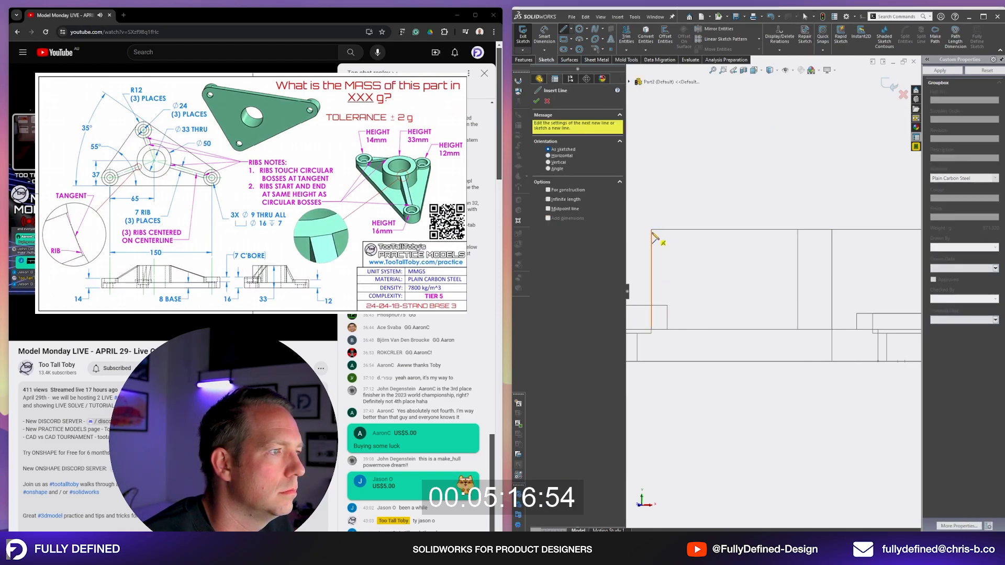
{"action": "left_click", "coordinate": [651, 230]}
{"action": "left_click", "coordinate": [651, 306]}
{"action": "left_click", "coordinate": [667, 305]}
{"action": "left_click", "coordinate": [797, 230]}
{"action": "left_click", "coordinate": [651, 230]}
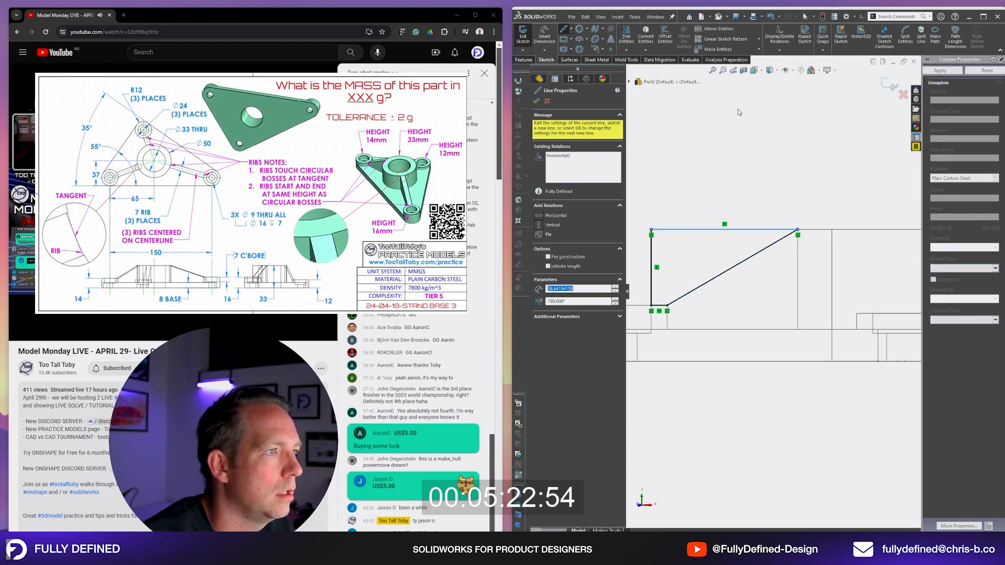
{"action": "key", "text": "Escape"}
- Cut the rib with the closed profile to a blind depth of 7 mm, limiting the feature scope to the rib body
{"action": "scroll", "coordinate": [774, 292], "scroll_direction": "up", "scroll_amount": 4}
{"action": "middle_click_drag", "start_coordinate": [733, 335], "coordinate": [728, 379]}
{"action": "scroll", "coordinate": [721, 320], "scroll_direction": "down", "scroll_amount": 2}
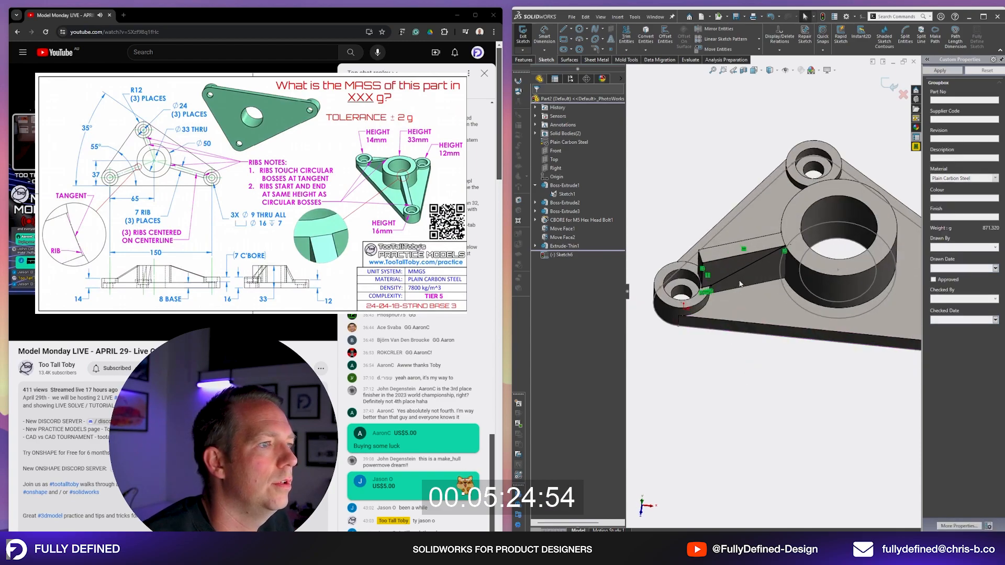
{"action": "left_click", "coordinate": [524, 60]}
{"action": "left_click", "coordinate": [628, 38]}
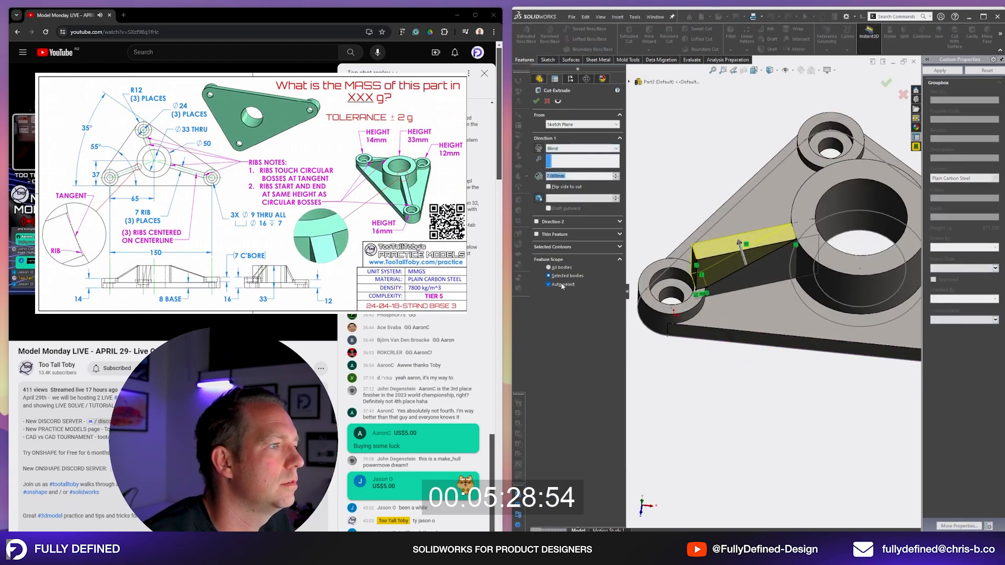
{"action": "left_click", "coordinate": [561, 285]}
{"action": "left_click", "coordinate": [749, 284]}
{"action": "right_click", "coordinate": [748, 284]}
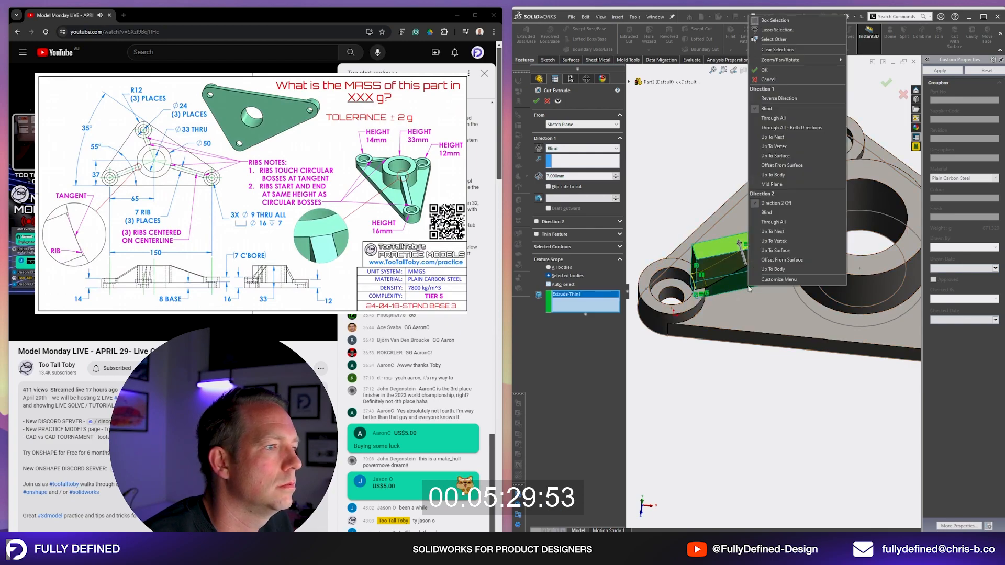
{"action": "left_click", "coordinate": [777, 74]}
- Start a new sketch on the triangular base's upper face for the apex rib, viewed straight on
{"action": "scroll", "coordinate": [805, 324], "scroll_direction": "down", "scroll_amount": 4}
{"action": "middle_click_drag", "start_coordinate": [804, 324], "coordinate": [745, 271]}
{"action": "scroll", "coordinate": [877, 232], "scroll_direction": "down", "scroll_amount": 3}
{"action": "scroll", "coordinate": [874, 233], "scroll_direction": "up", "scroll_amount": 8}
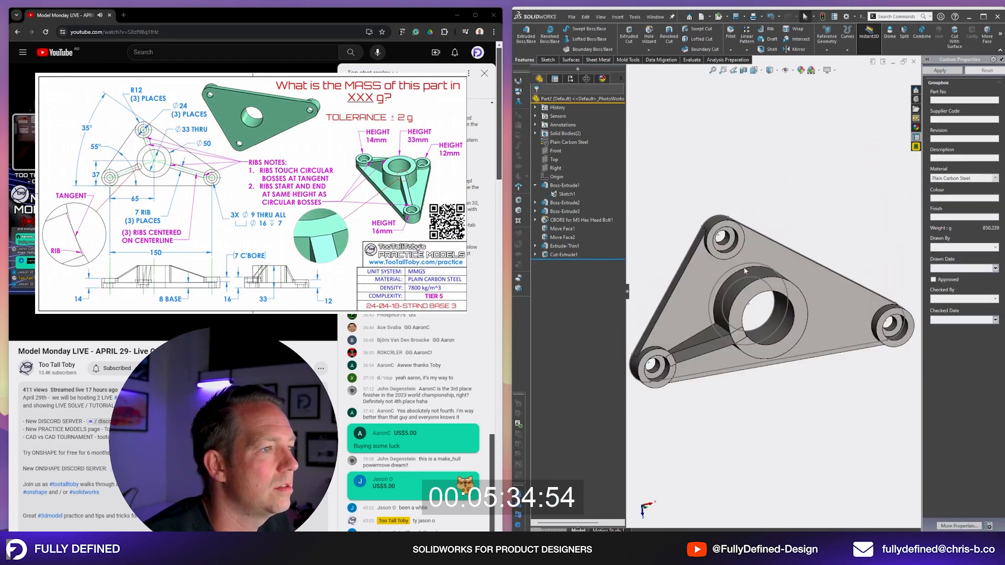
{"action": "scroll", "coordinate": [740, 263], "scroll_direction": "down", "scroll_amount": 2}
{"action": "left_click", "coordinate": [756, 249]}
{"action": "left_click", "coordinate": [789, 228]}
{"action": "key", "text": "space"}
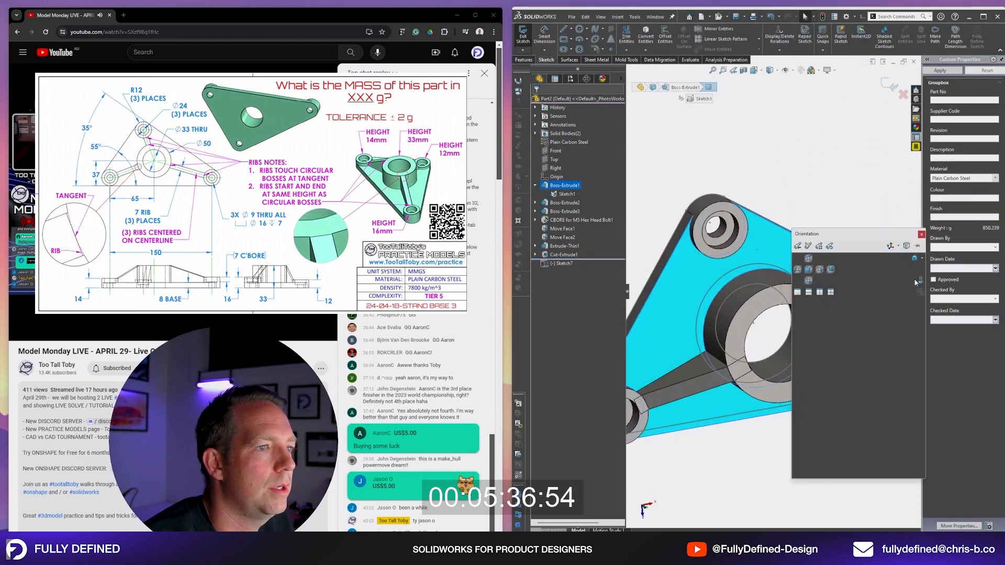
{"action": "left_click", "coordinate": [919, 281]}
- Sketch a line from the centre of the apex boss to the centre of the large central boss
{"action": "key", "text": "l"}
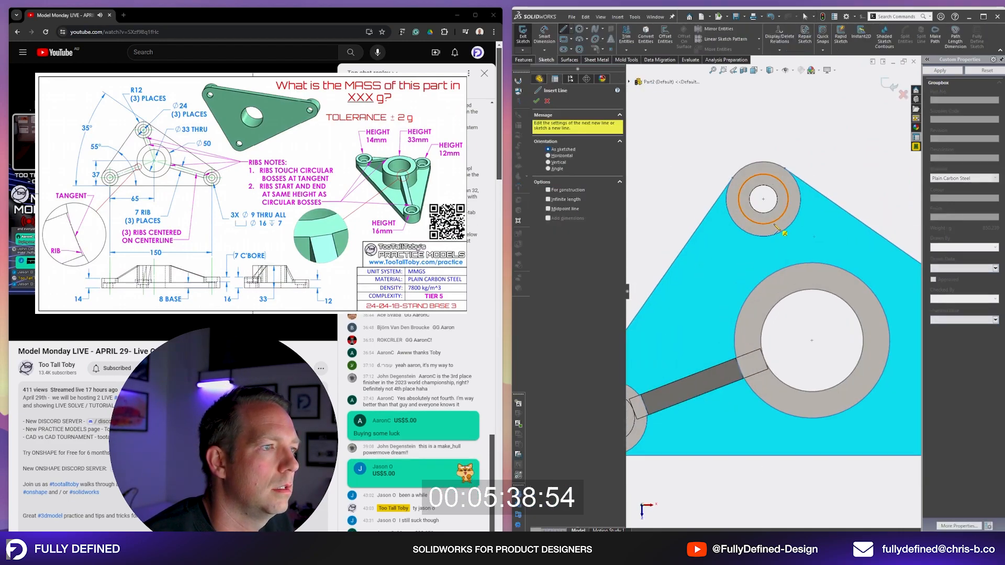
{"action": "left_click", "coordinate": [764, 201]}
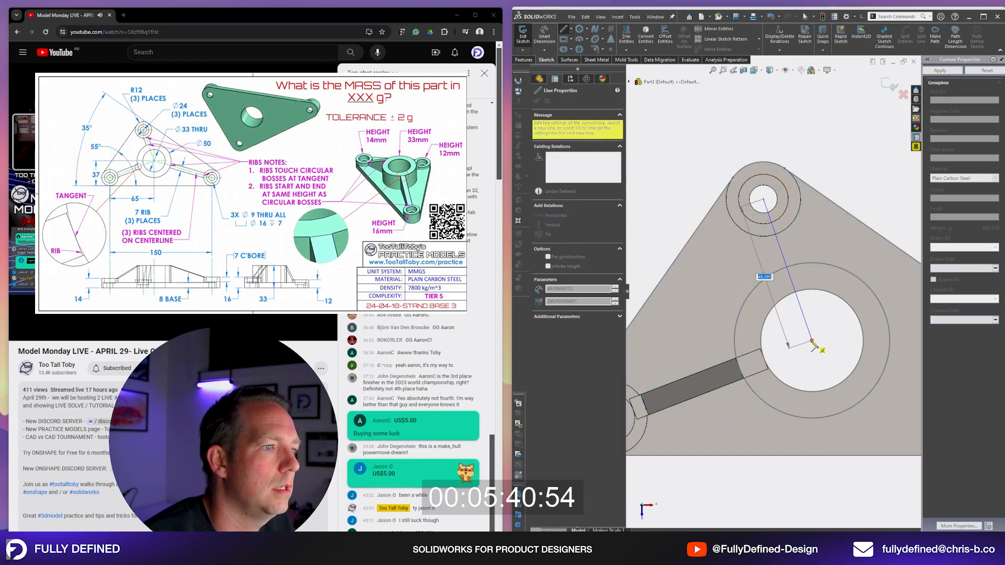
{"action": "left_click", "coordinate": [811, 340]}
{"action": "key", "text": "Escape"}
- Split the apex line at the apex boss's counterbore edge and at the edge of the central hole
{"action": "left_click", "coordinate": [908, 44]}
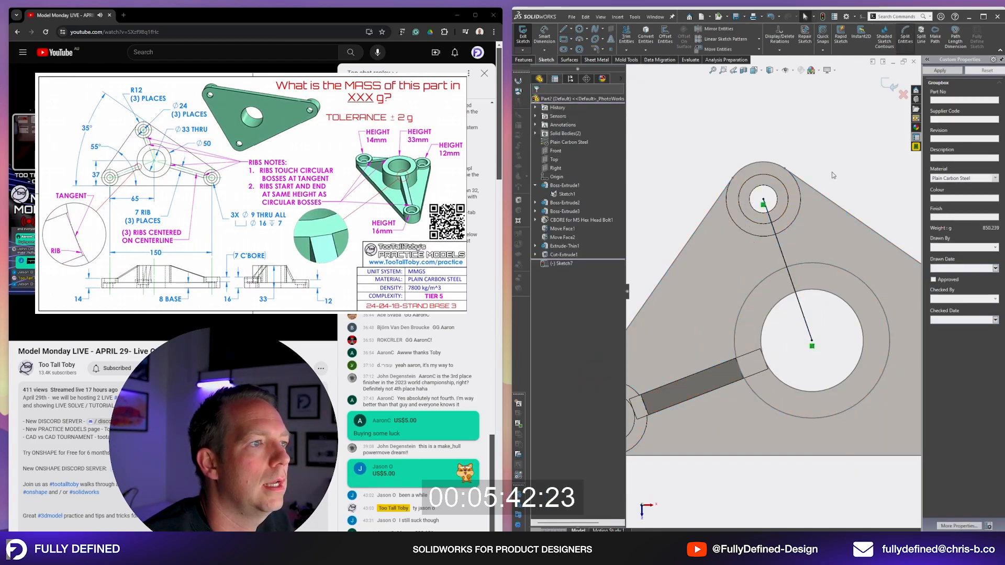
{"action": "left_click", "coordinate": [776, 223]}
{"action": "left_click", "coordinate": [799, 296]}
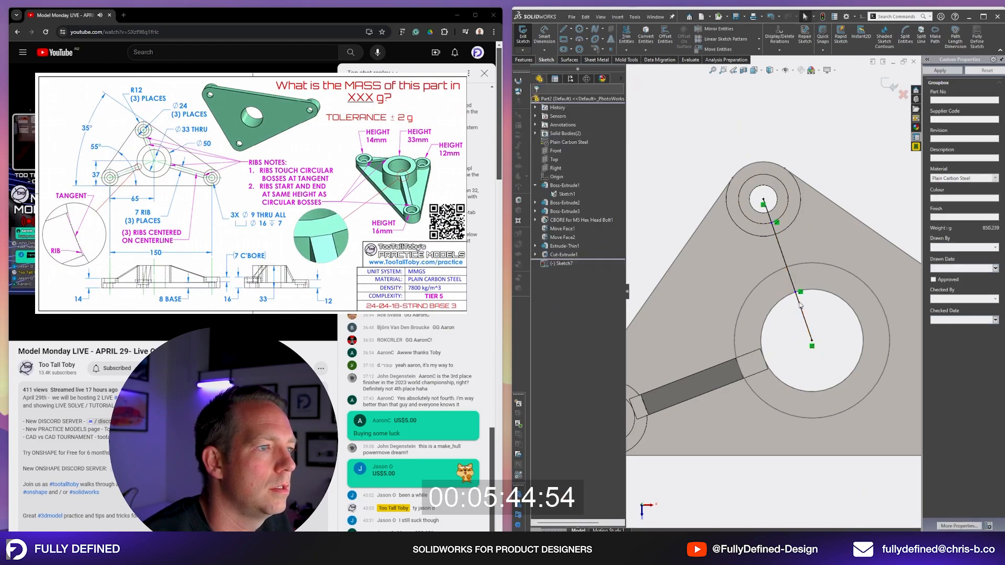
{"action": "key", "text": "Escape"}
- Make the apex line's end segments construction geometry and attach the middle segment's endpoints to the counterbore and central hole edges
{"action": "left_click", "coordinate": [769, 217], "text": "ctrl"}
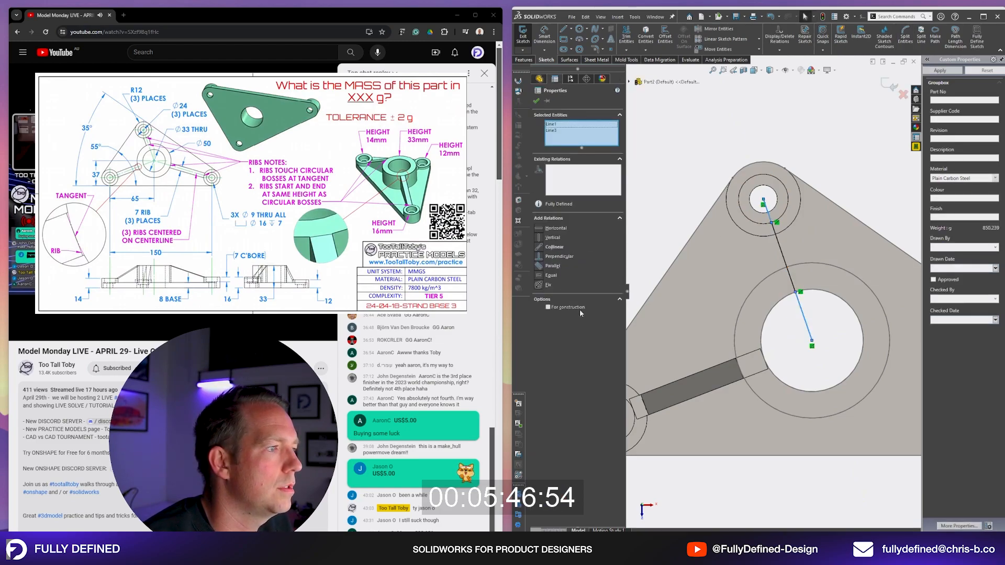
{"action": "key", "text": "Escape"}
{"action": "left_click", "coordinate": [771, 220]}
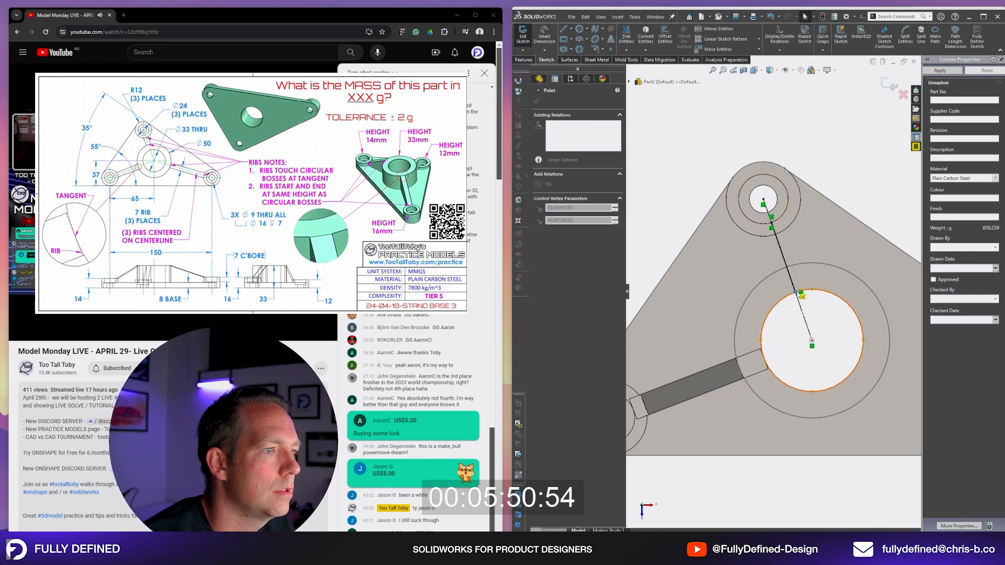
{"action": "key", "text": "Escape"}
- Extrude the apex line as a 7 mm mid-plane thin rib up to the central boss's top face, as a separate unmerged body
{"action": "middle_click_drag", "start_coordinate": [789, 329], "coordinate": [823, 311]}
{"action": "scroll", "coordinate": [738, 230], "scroll_direction": "up", "scroll_amount": 3}
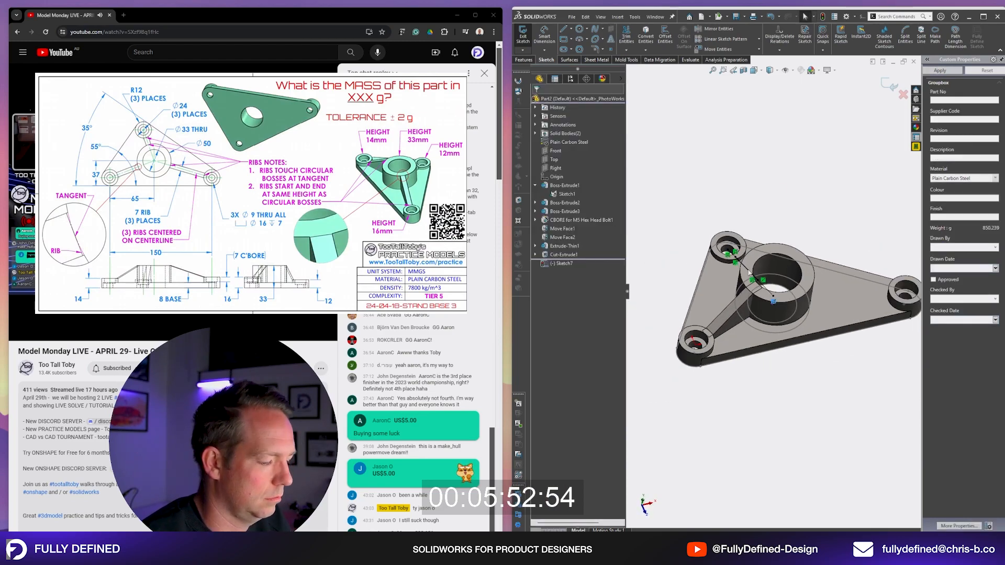
{"action": "scroll", "coordinate": [731, 269], "scroll_direction": "down", "scroll_amount": 2}
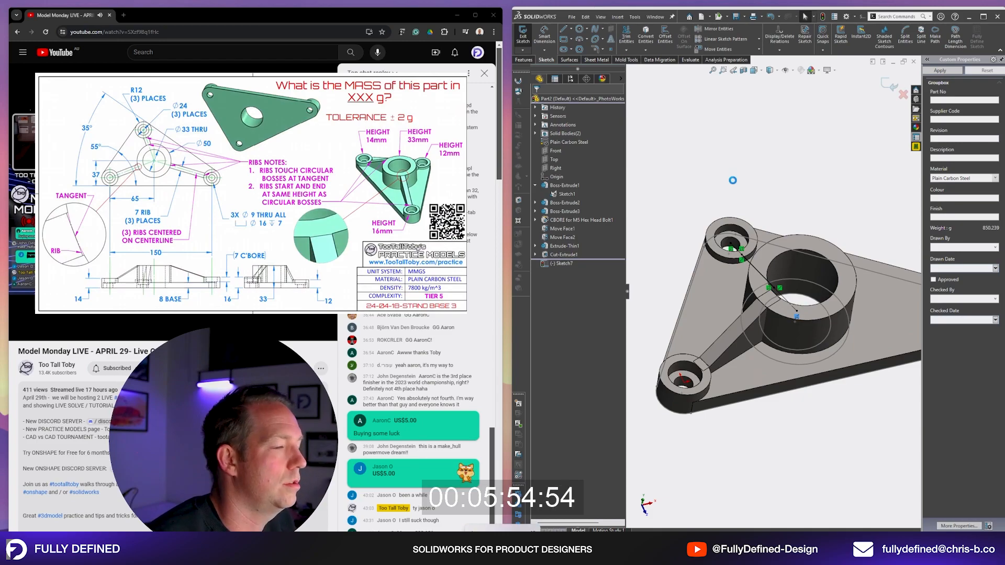
{"action": "left_click", "coordinate": [562, 244]}
{"action": "left_click", "coordinate": [561, 254]}
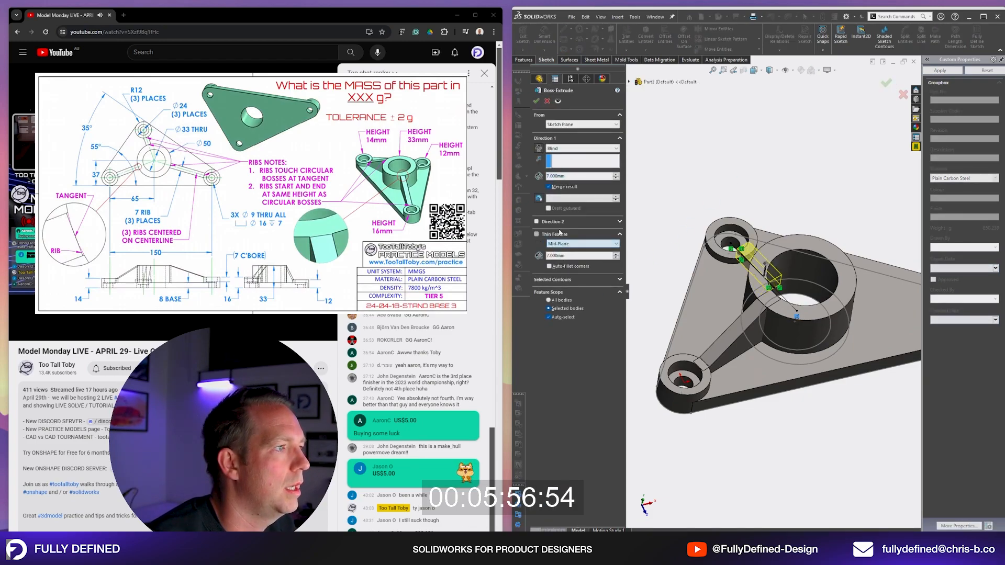
{"action": "left_click", "coordinate": [564, 148]}
{"action": "left_click", "coordinate": [563, 170]}
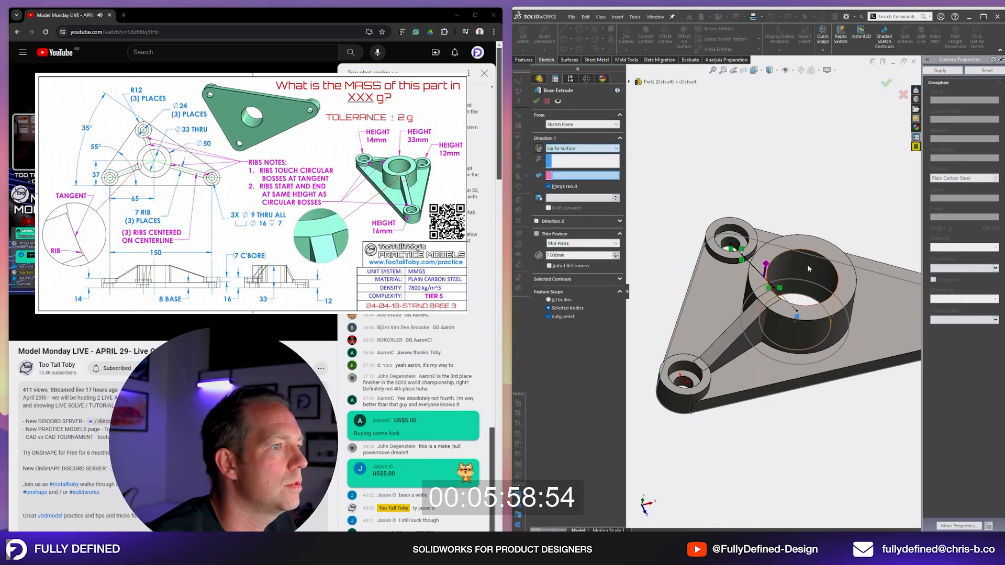
{"action": "left_click", "coordinate": [777, 258]}
{"action": "left_click", "coordinate": [549, 187]}
{"action": "left_click", "coordinate": [885, 83]}
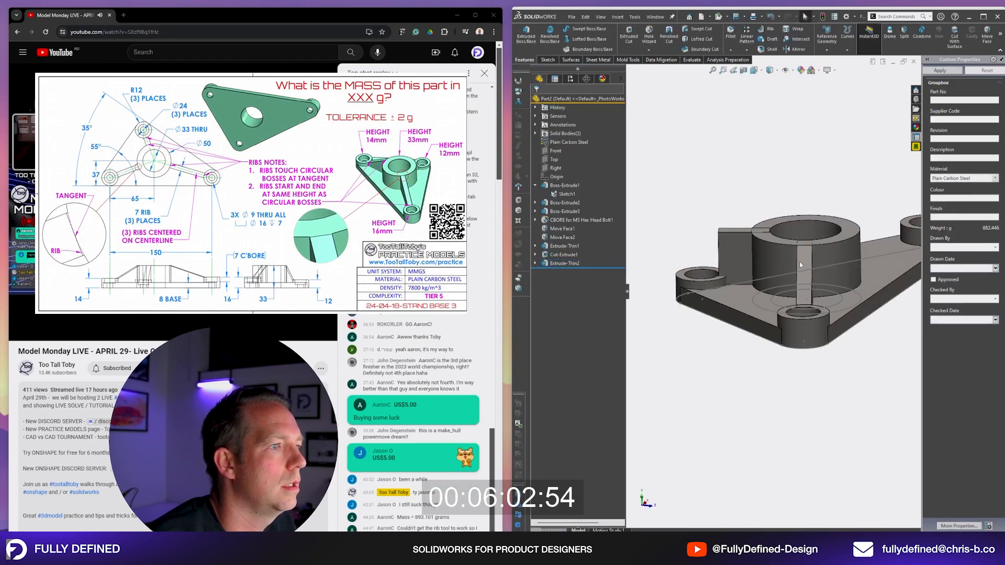
- On the apex rib's side face, sketch a closed four-sided profile above a slope joining the apex boss's top to the central boss's top
{"action": "left_click", "coordinate": [737, 255]}
{"action": "left_click", "coordinate": [771, 233]}
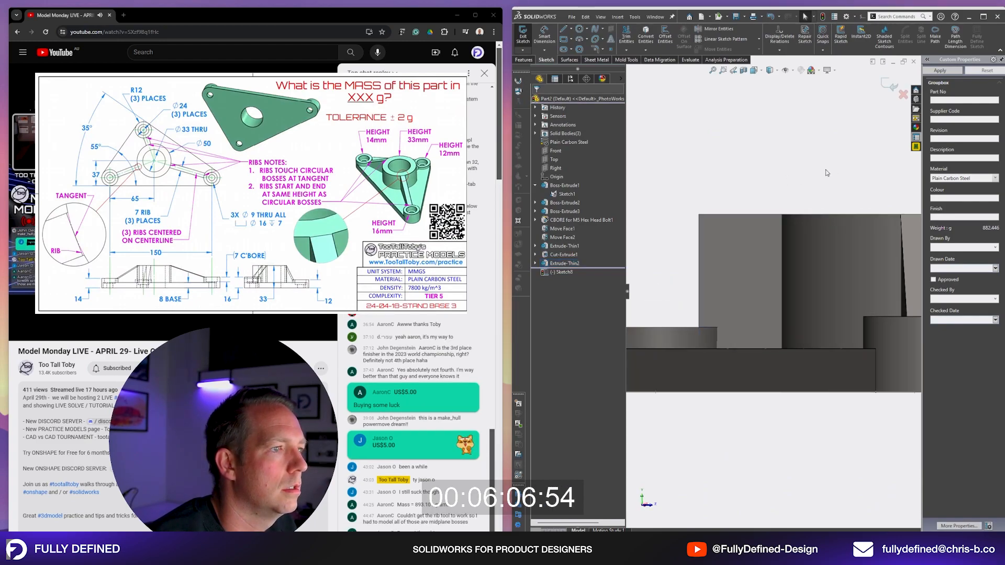
{"action": "key", "text": "l"}
{"action": "left_click_drag", "start_coordinate": [698, 214], "coordinate": [699, 327]}
{"action": "left_click", "coordinate": [770, 70]}
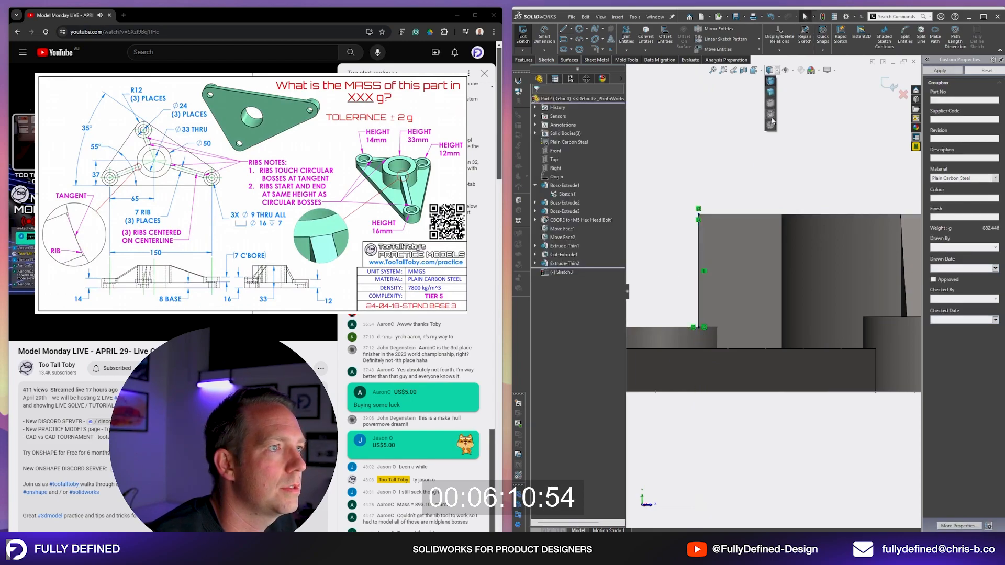
{"action": "left_click", "coordinate": [770, 127]}
{"action": "left_click", "coordinate": [698, 327]}
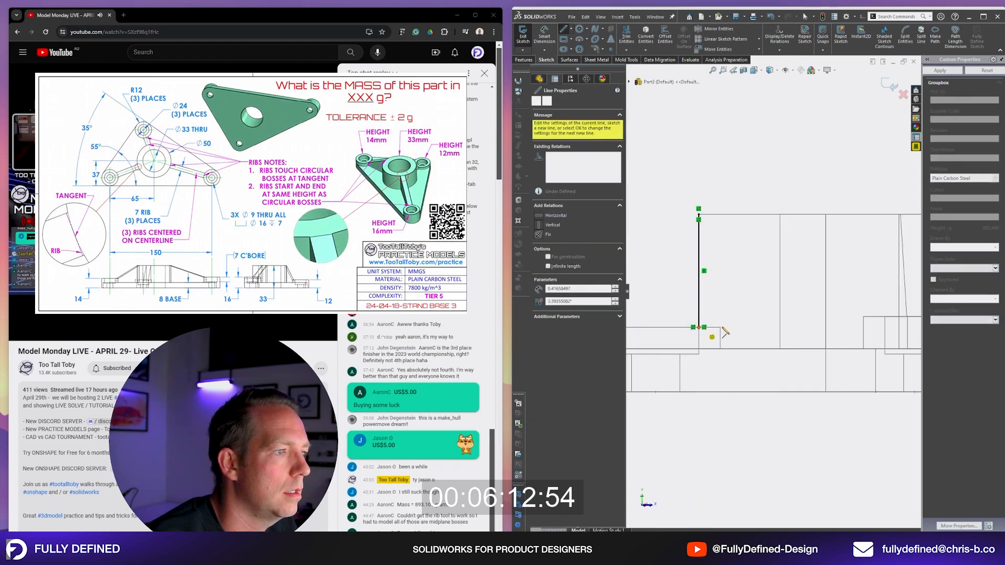
{"action": "left_click", "coordinate": [720, 327]}
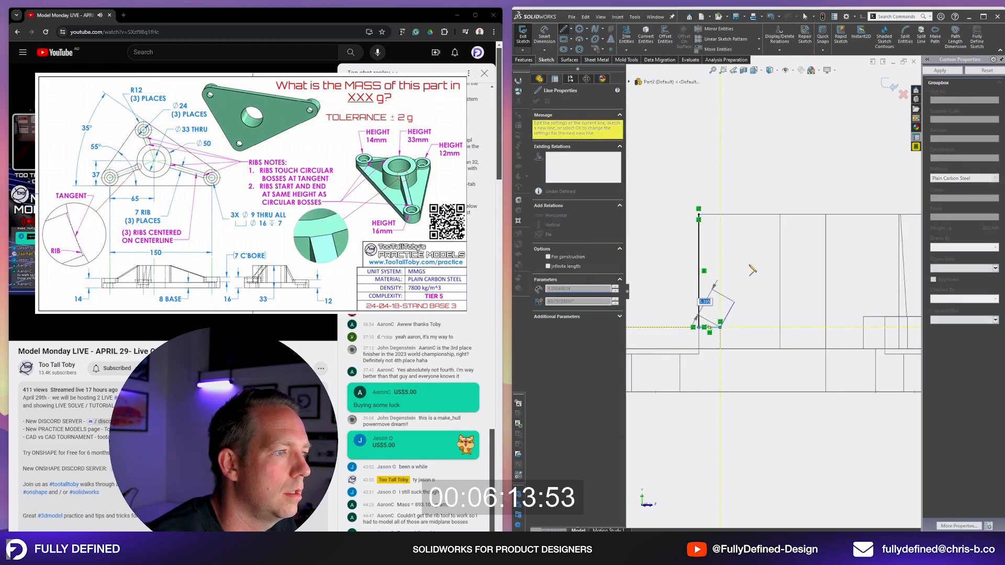
{"action": "left_click", "coordinate": [780, 215]}
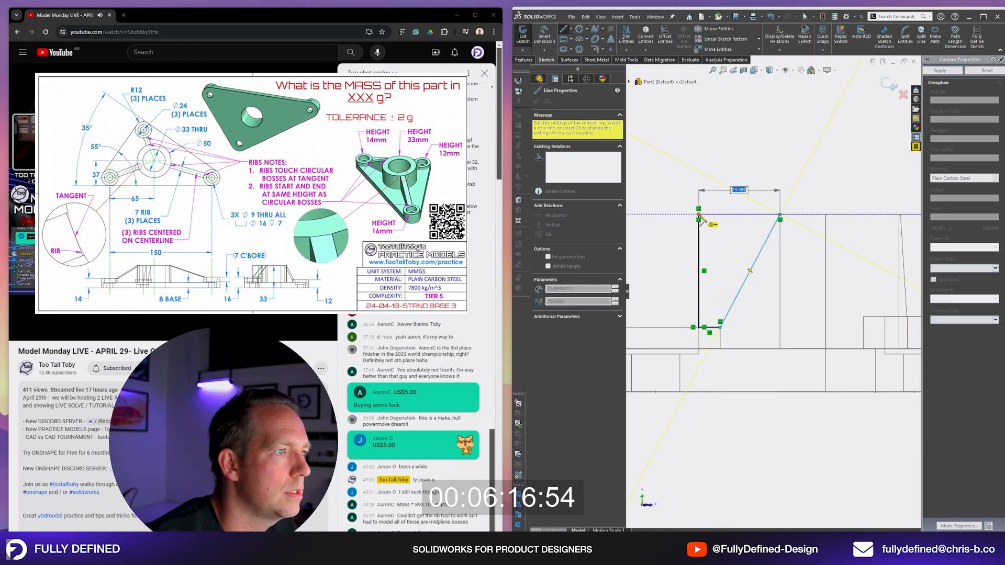
{"action": "key", "text": "Escape"}
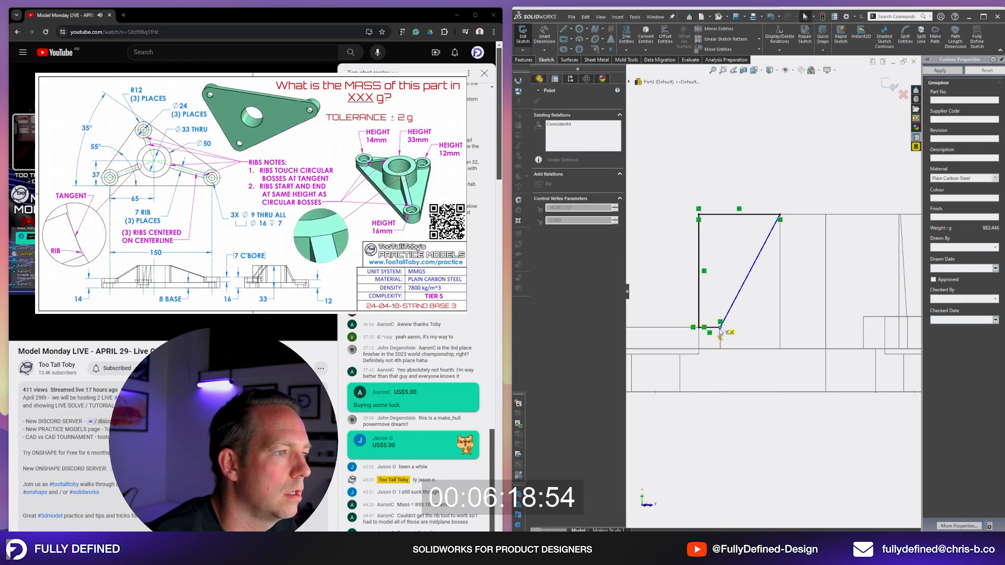
{"action": "left_click", "coordinate": [757, 169]}
- Restore the shaded display and cut the profile 7 mm deep, limiting the cut to the apex rib body
{"action": "middle_click_drag", "start_coordinate": [724, 127], "coordinate": [739, 175]}
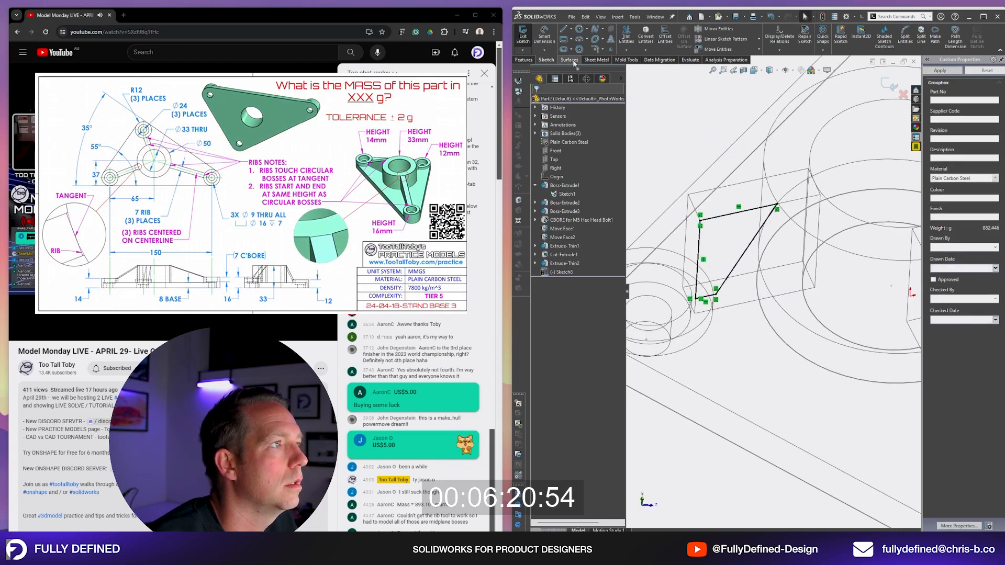
{"action": "left_click", "coordinate": [770, 71]}
{"action": "left_click", "coordinate": [770, 84]}
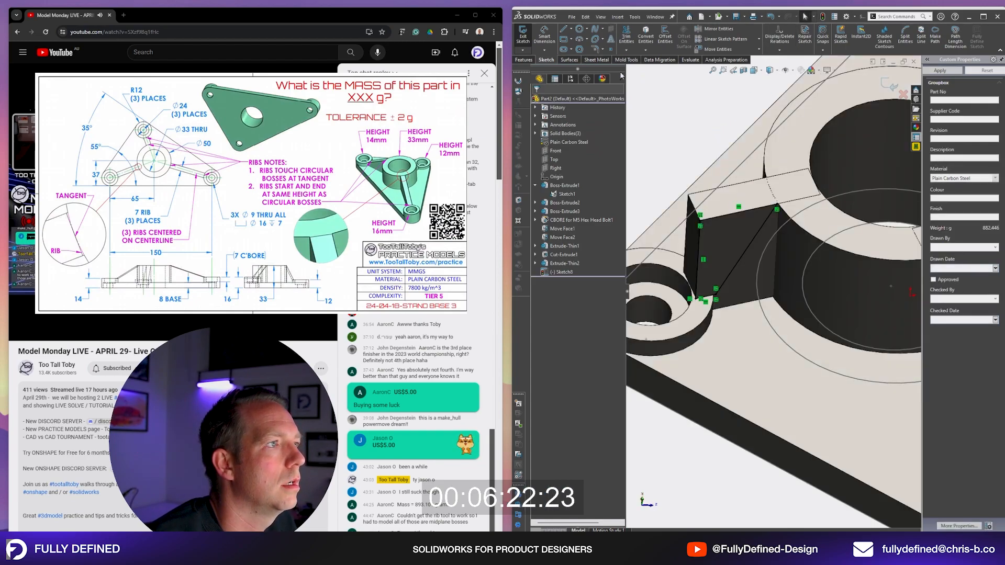
{"action": "left_click", "coordinate": [525, 60]}
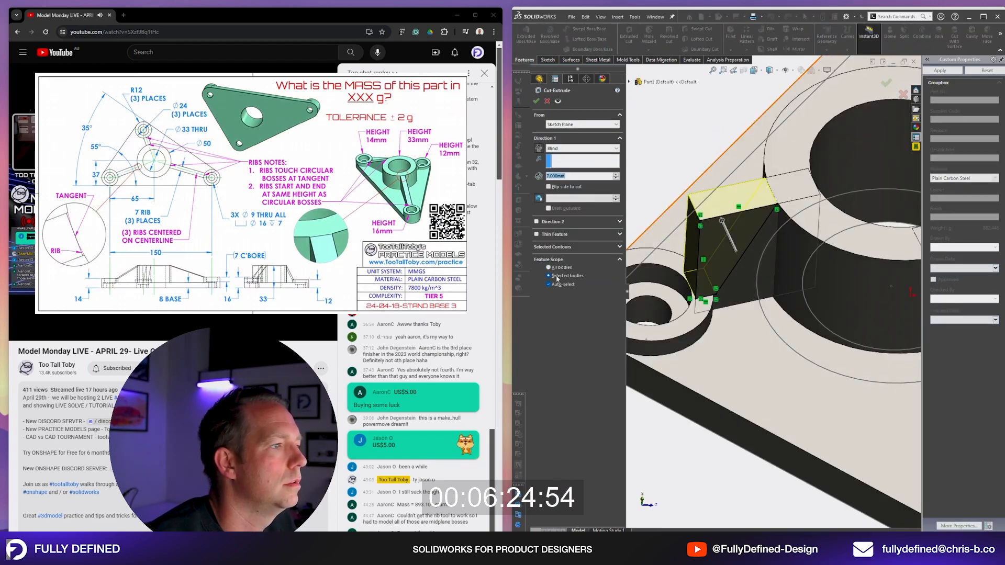
{"action": "left_click", "coordinate": [746, 271]}
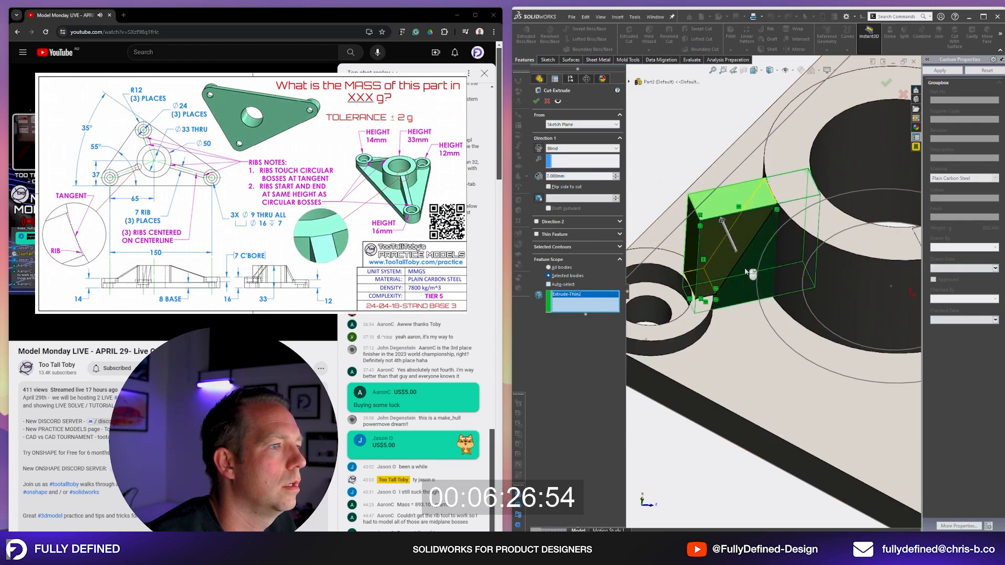
{"action": "right_click", "coordinate": [745, 271]}
- Start a new sketch on the triangular base's upper face for the right-hand rib, viewed straight on
{"action": "scroll", "coordinate": [746, 272], "scroll_direction": "up", "scroll_amount": 6}
{"action": "mouse_move", "coordinate": [746, 271]}
{"action": "middle_mouse_down"}
{"action": "mouse_move", "coordinate": [758, 173]}
{"action": "mouse_move", "coordinate": [846, 360]}
{"action": "mouse_move", "coordinate": [750, 288]}
{"action": "middle_mouse_up"}
{"action": "scroll", "coordinate": [750, 270], "scroll_direction": "down", "scroll_amount": 1}
{"action": "left_click", "coordinate": [750, 267]}
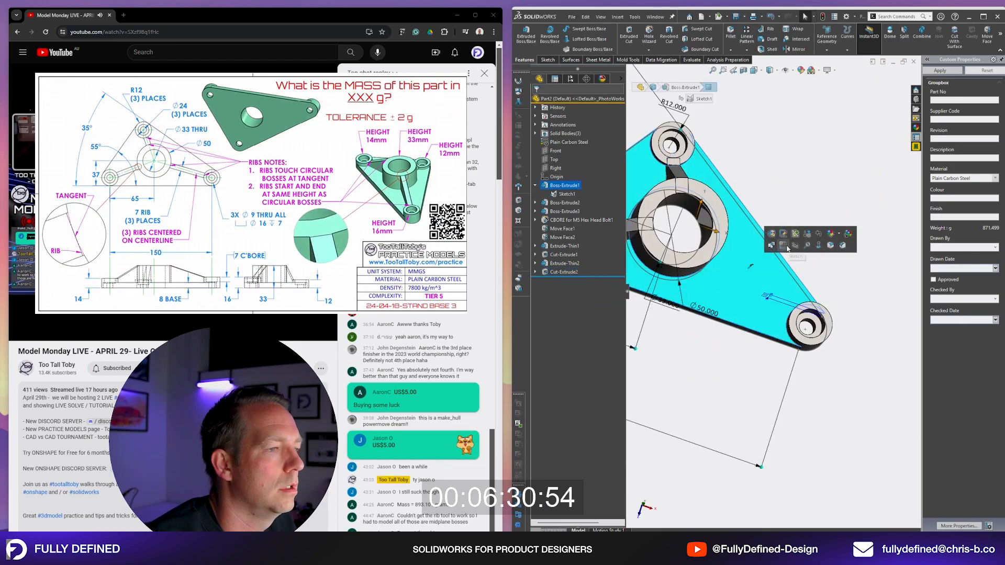
{"action": "left_click", "coordinate": [785, 246]}
{"action": "left_click", "coordinate": [917, 296]}
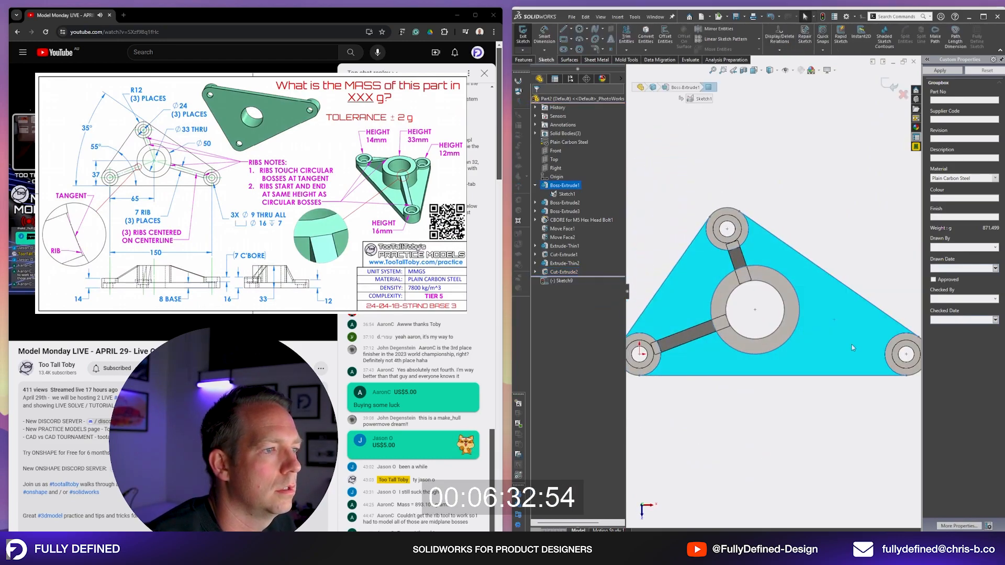
{"action": "left_click", "coordinate": [868, 407]}
- Sketch a line from the centre of the right corner boss to the centre of the large central boss
{"action": "scroll", "coordinate": [868, 406], "scroll_direction": "down", "scroll_amount": 1}
{"action": "scroll", "coordinate": [871, 401], "scroll_direction": "up", "scroll_amount": 1}
{"action": "key", "text": "l"}
{"action": "left_click", "coordinate": [871, 328]}
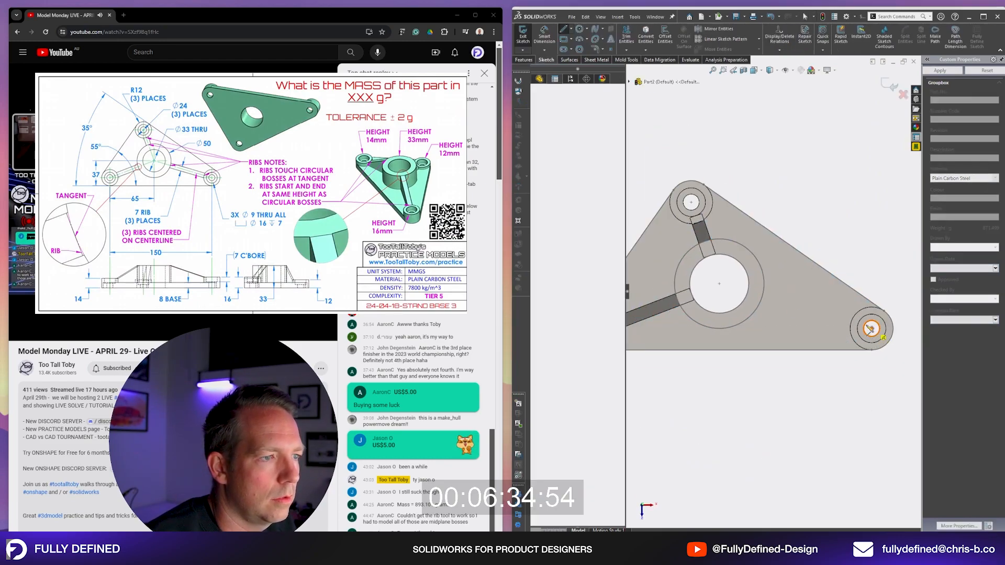
{"action": "left_click", "coordinate": [719, 284]}
- Split the new line at the central hole's edge and at the right corner boss's outer edge
{"action": "left_click", "coordinate": [905, 37]}
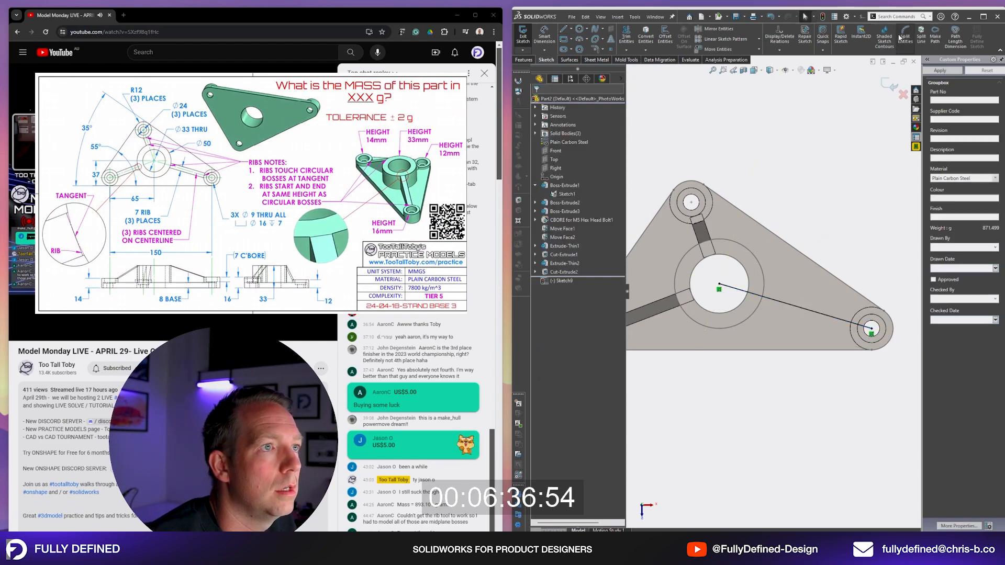
{"action": "scroll", "coordinate": [844, 314], "scroll_direction": "up", "scroll_amount": 2}
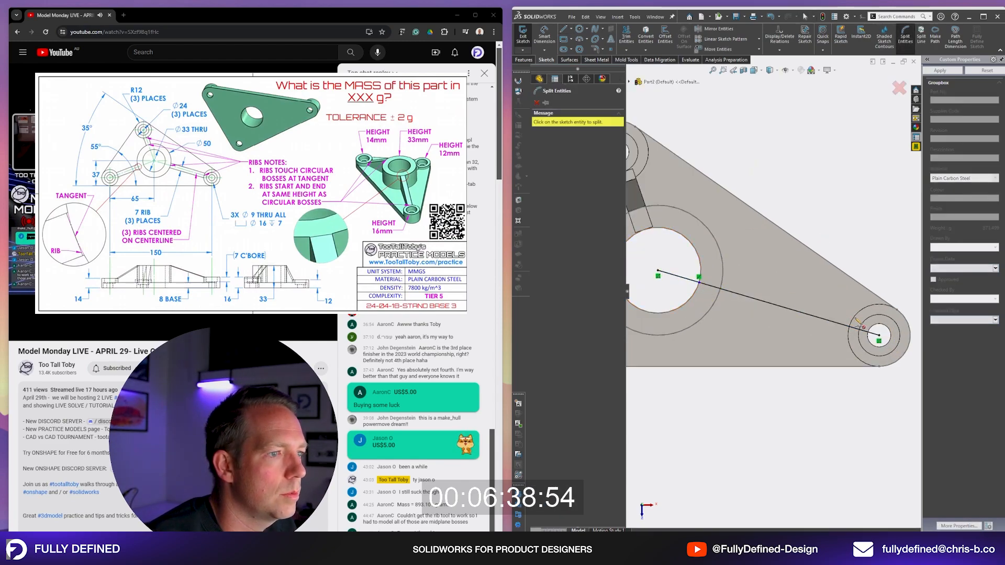
{"action": "left_click", "coordinate": [861, 333]}
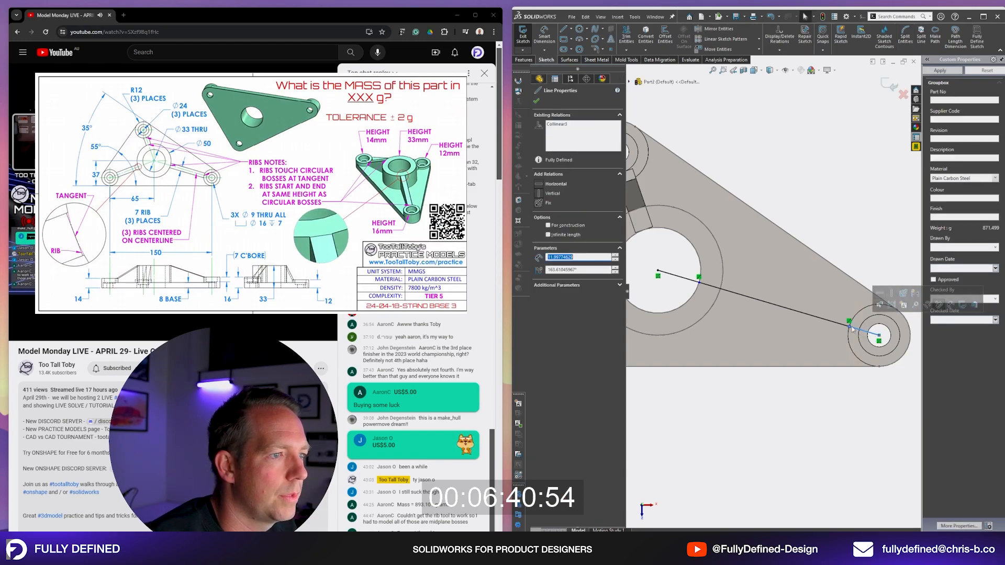
- Make the line's end segments construction geometry and attach the middle segment's endpoints to the central hole and right corner boss edges
{"action": "left_click", "coordinate": [696, 282], "text": "ctrl"}
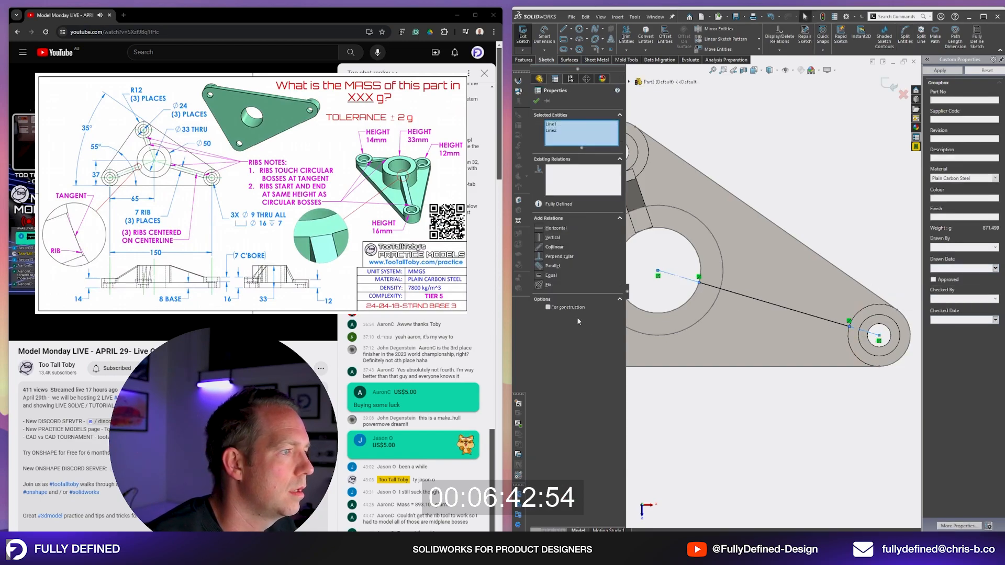
{"action": "key", "text": "Escape"}
{"action": "left_click", "coordinate": [701, 283]}
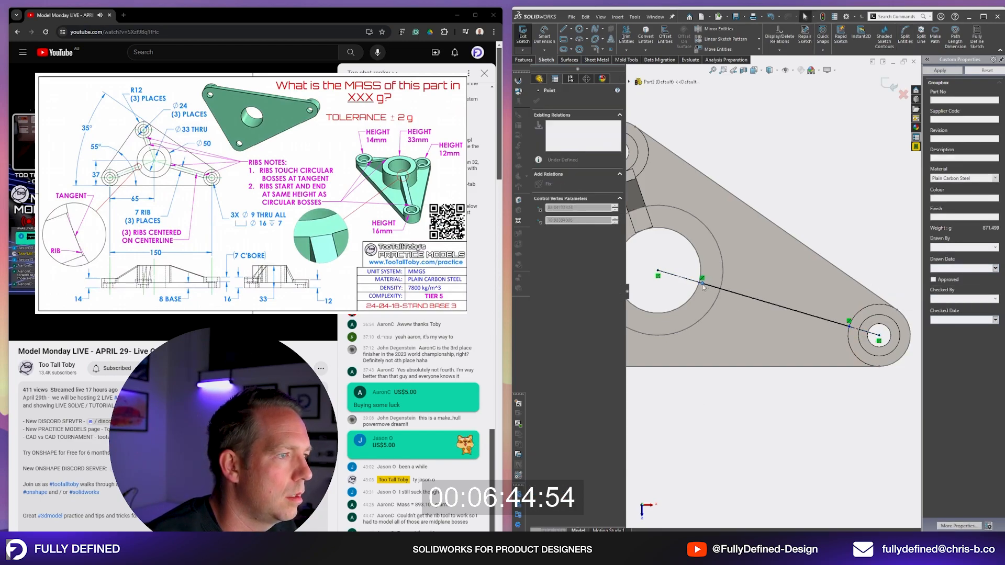
{"action": "key", "text": "Escape"}
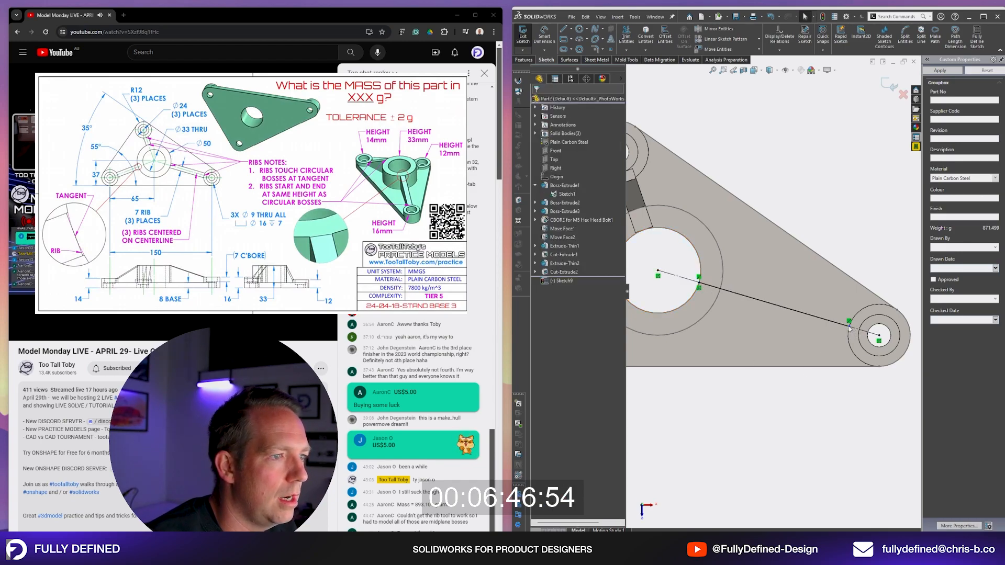
{"action": "left_click", "coordinate": [849, 325]}
{"action": "key", "text": "Escape"}
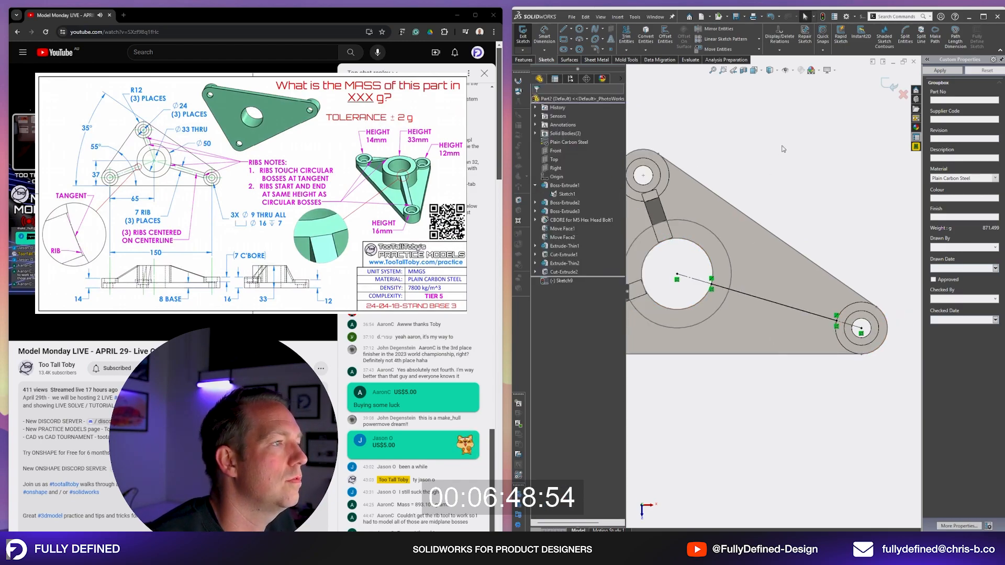
- Extrude the middle segment as an unmerged, one-direction 7 mm thin rib up to the central boss's top face
{"action": "scroll", "coordinate": [769, 294], "scroll_direction": "up", "scroll_amount": 1}
{"action": "left_click", "coordinate": [568, 148]}
{"action": "left_click", "coordinate": [568, 177]}
{"action": "left_click", "coordinate": [721, 268]}
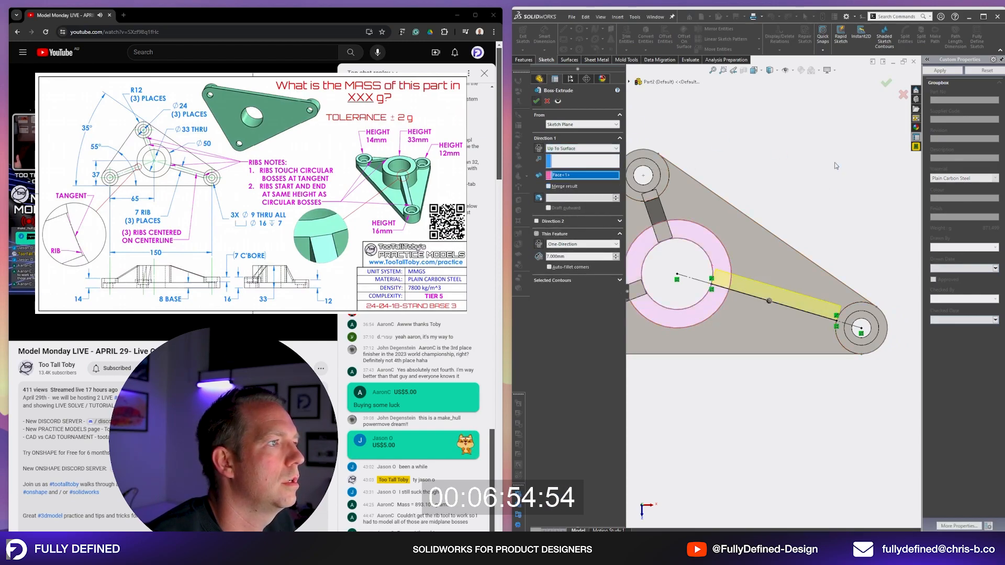
{"action": "key", "text": "Return"}
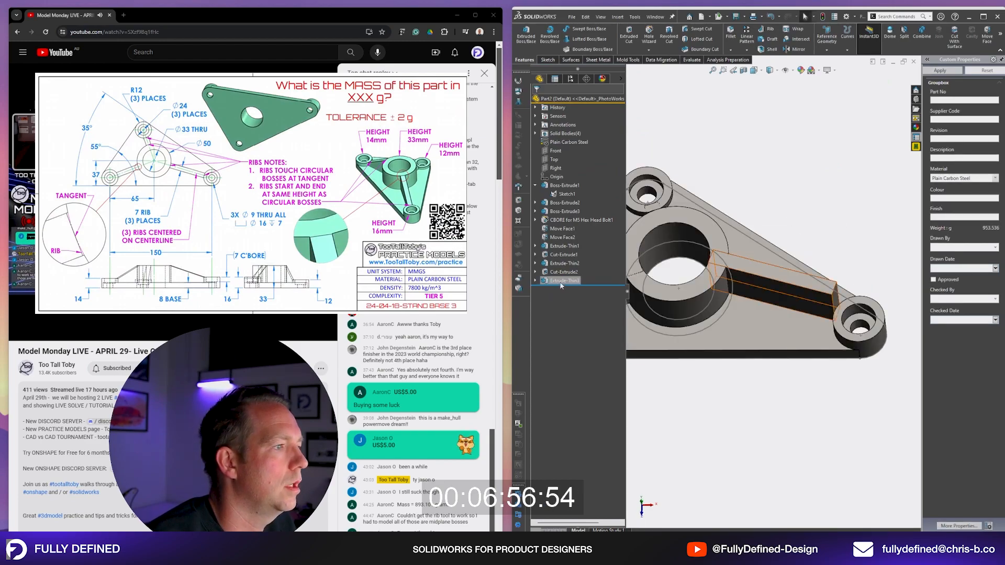
- Change the right-hand rib's thin feature from one direction to mid-plane
{"action": "left_click", "coordinate": [561, 285]}
{"action": "left_click", "coordinate": [567, 250]}
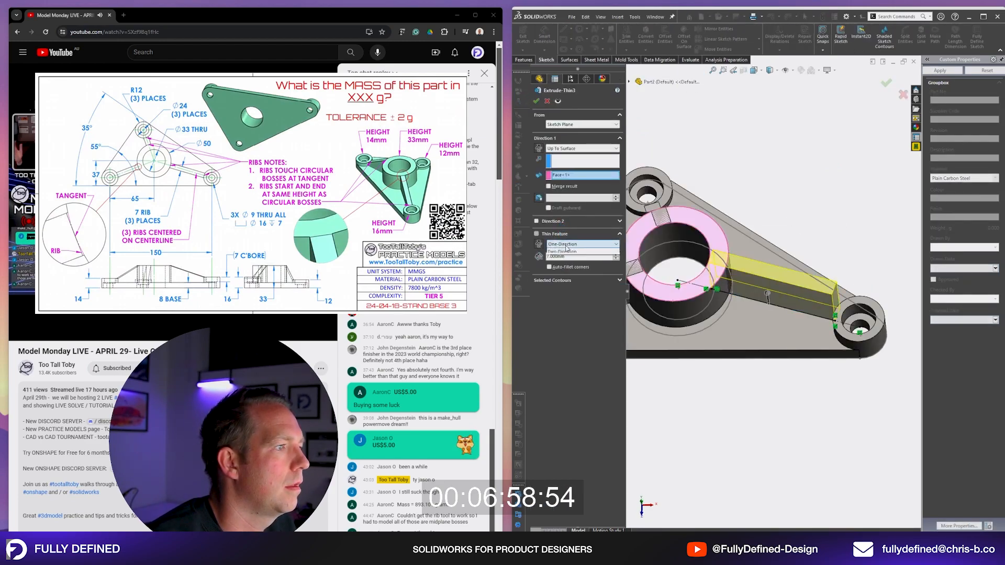
{"action": "left_click", "coordinate": [564, 254]}
{"action": "left_click", "coordinate": [536, 101]}
{"action": "left_click", "coordinate": [799, 309]}
{"action": "left_click", "coordinate": [822, 285]}
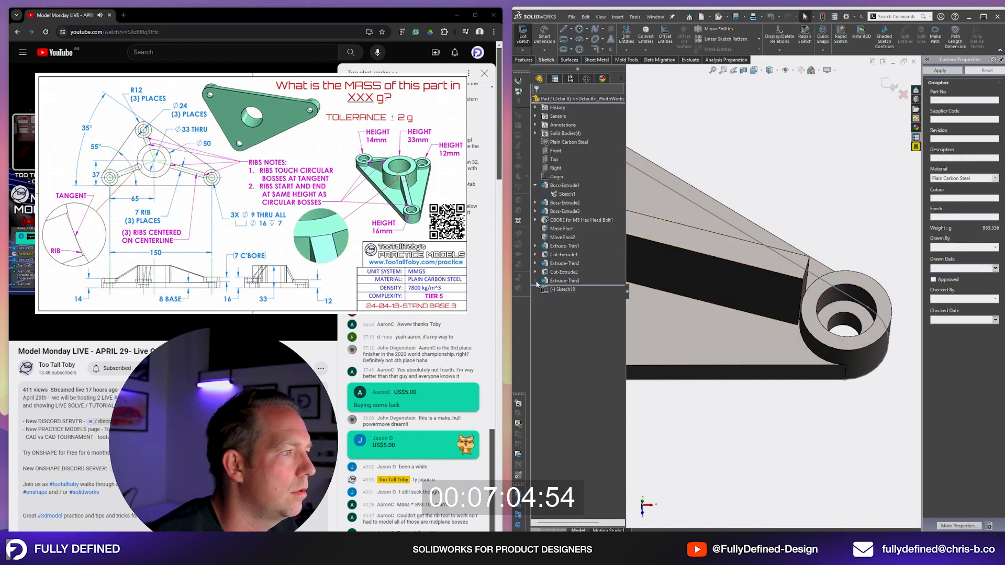
{"action": "left_click", "coordinate": [535, 281]}
{"action": "left_click", "coordinate": [888, 85]}
- Edit the right-hand rib's sketch, moving the line's outer endpoint from the corner boss's outer edge onto its counterbore edge
{"action": "left_click", "coordinate": [568, 290]}
{"action": "left_click", "coordinate": [574, 267]}
{"action": "key", "text": "space"}
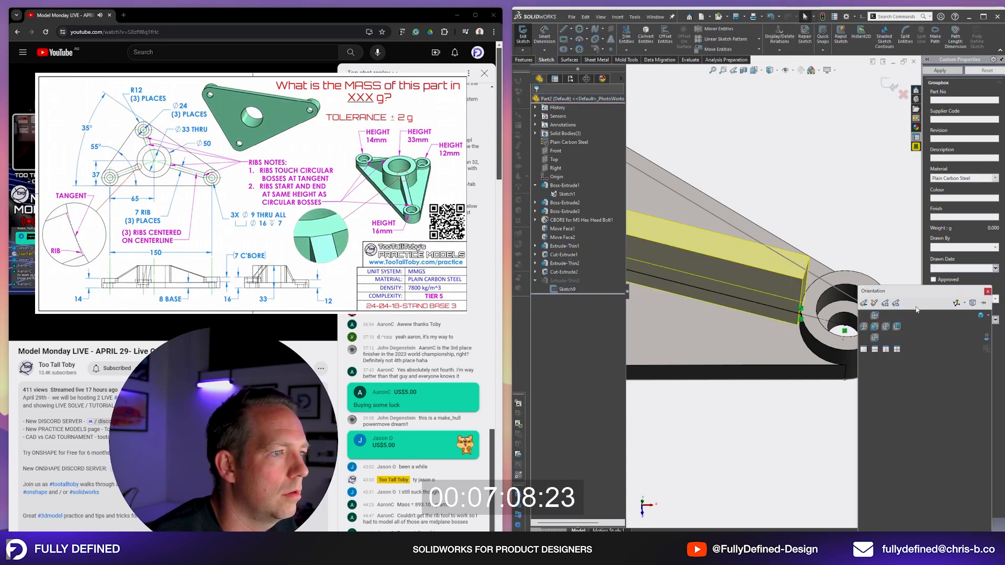
{"action": "left_click", "coordinate": [984, 339]}
{"action": "scroll", "coordinate": [896, 355], "scroll_direction": "down", "scroll_amount": 5}
{"action": "left_click", "coordinate": [800, 287]}
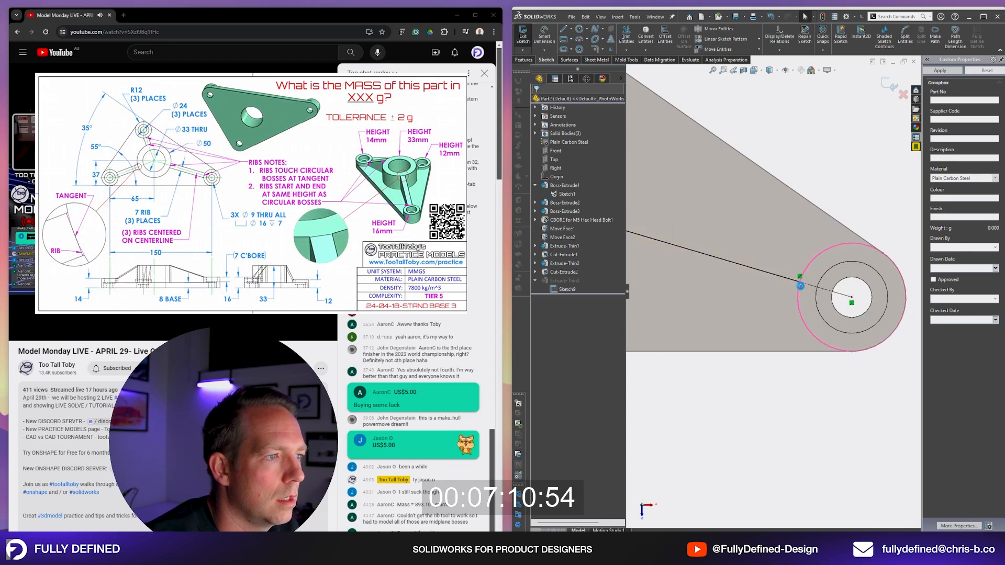
{"action": "left_click_drag", "start_coordinate": [800, 288], "coordinate": [817, 289]}
{"action": "left_click", "coordinate": [884, 98]}
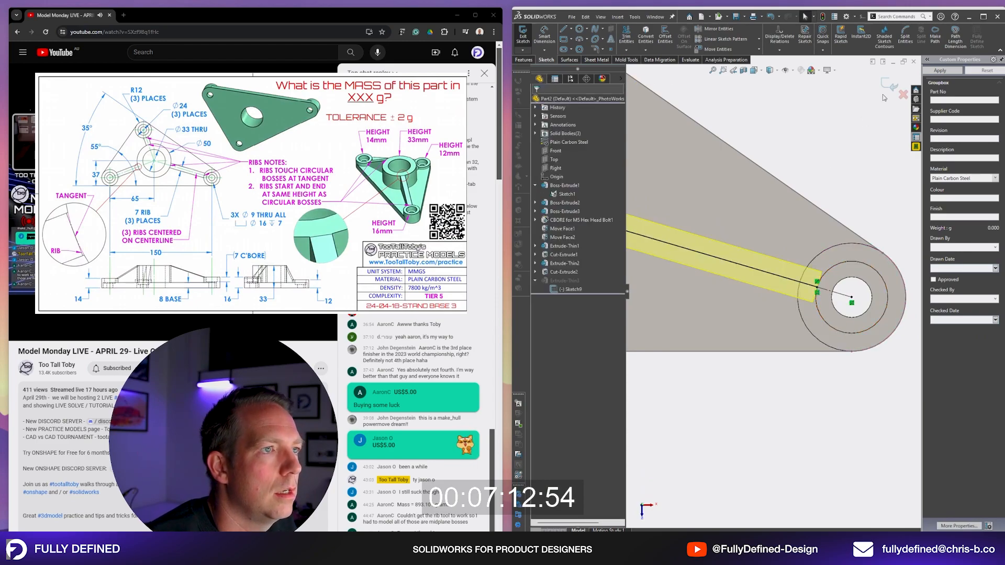
- Start a sketch on the right-hand rib's side face, viewed straight on with the model shown in wireframe
{"action": "scroll", "coordinate": [775, 292], "scroll_direction": "up", "scroll_amount": 5}
{"action": "mouse_move", "coordinate": [775, 292]}
{"action": "middle_mouse_down"}
{"action": "mouse_move", "coordinate": [756, 216]}
{"action": "mouse_move", "coordinate": [752, 235]}
{"action": "middle_mouse_up"}
{"action": "left_click", "coordinate": [753, 240]}
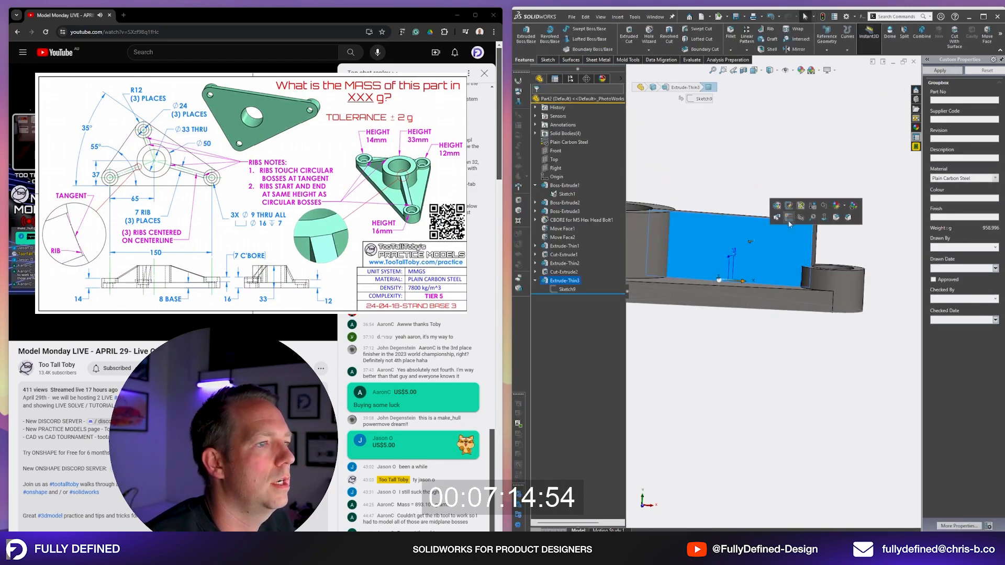
{"action": "left_click", "coordinate": [792, 219]}
{"action": "key", "text": "space"}
{"action": "left_click", "coordinate": [921, 280]}
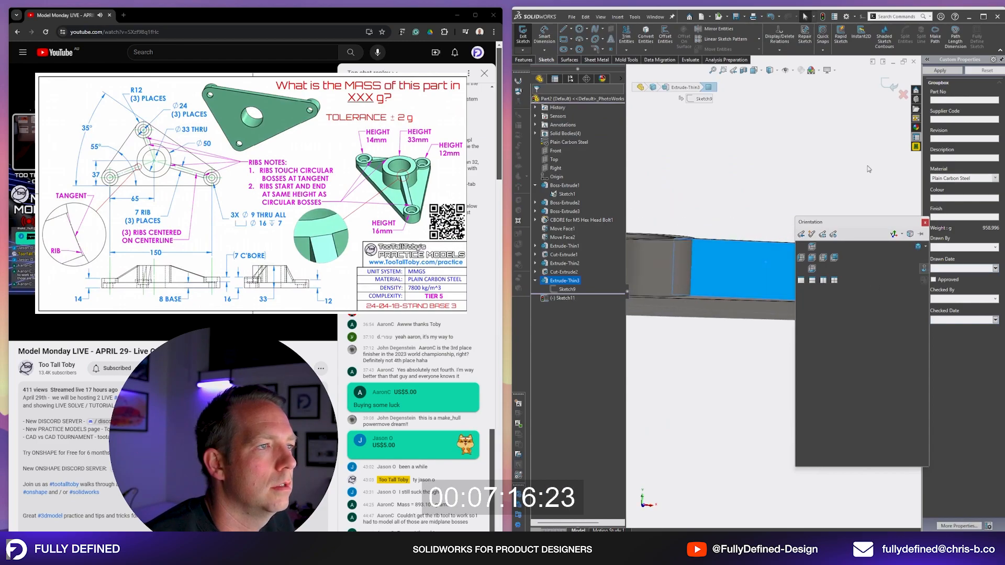
{"action": "left_click", "coordinate": [776, 71]}
{"action": "left_click", "coordinate": [770, 126]}
{"action": "scroll", "coordinate": [883, 274], "scroll_direction": "down", "scroll_amount": 2}
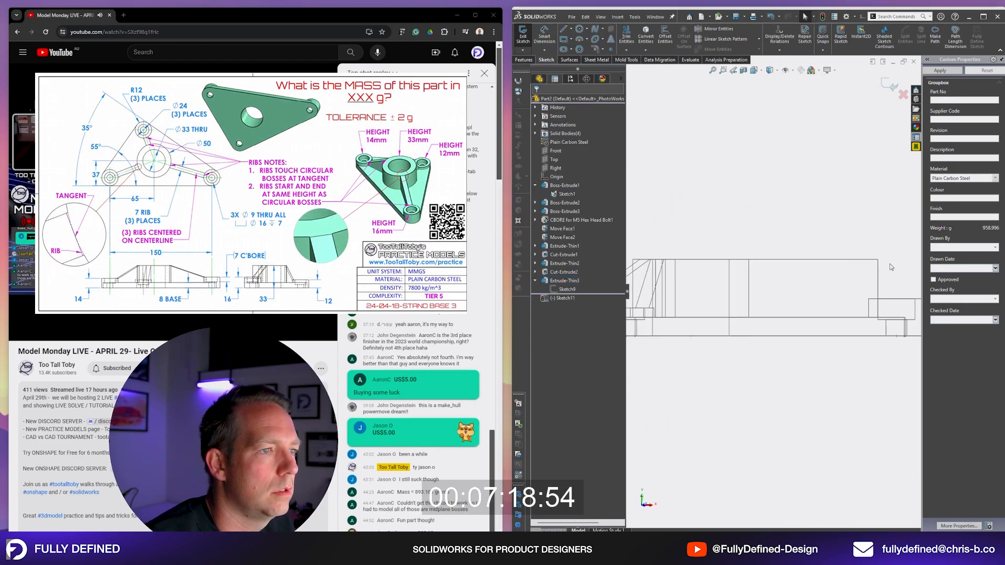
- Sketch a triangle from the right-hand rib's outer top corner down to the corner boss's top and up to the central boss's top edge
{"action": "key", "text": "l"}
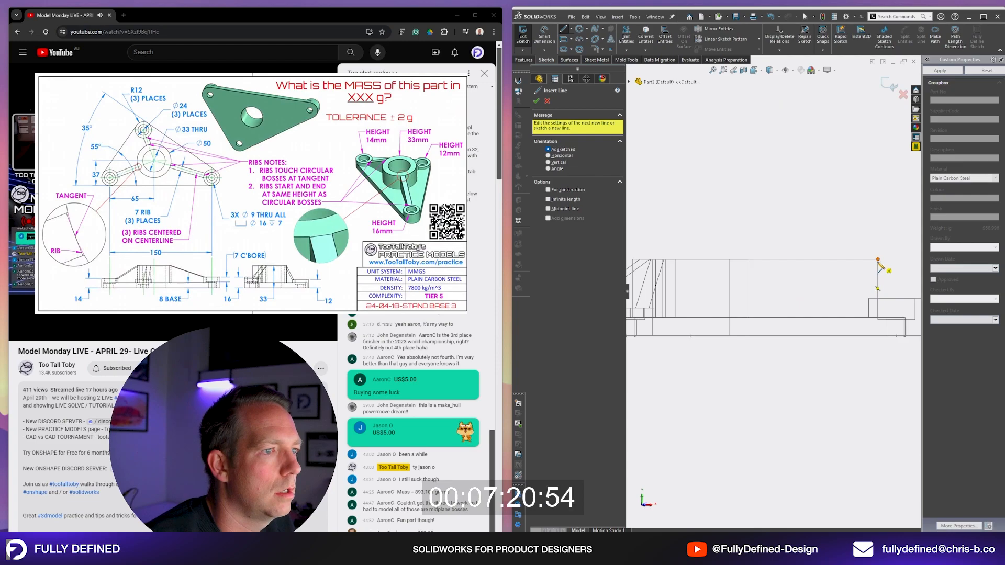
{"action": "left_click", "coordinate": [871, 298]}
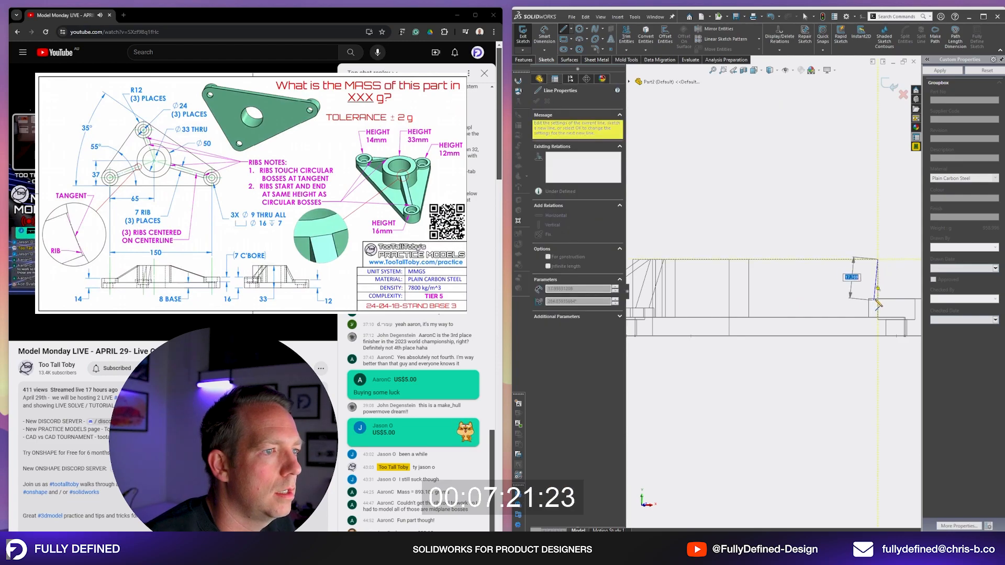
{"action": "left_click", "coordinate": [748, 259]}
{"action": "key", "text": "Escape"}
- Cut the triangular profile blind through the right-hand rib in shaded display, limiting the feature scope to that rib's body
{"action": "left_click", "coordinate": [772, 79]}
{"action": "middle_click_drag", "start_coordinate": [811, 147], "coordinate": [830, 209]}
{"action": "left_click", "coordinate": [524, 60]}
{"action": "left_click", "coordinate": [628, 36]}
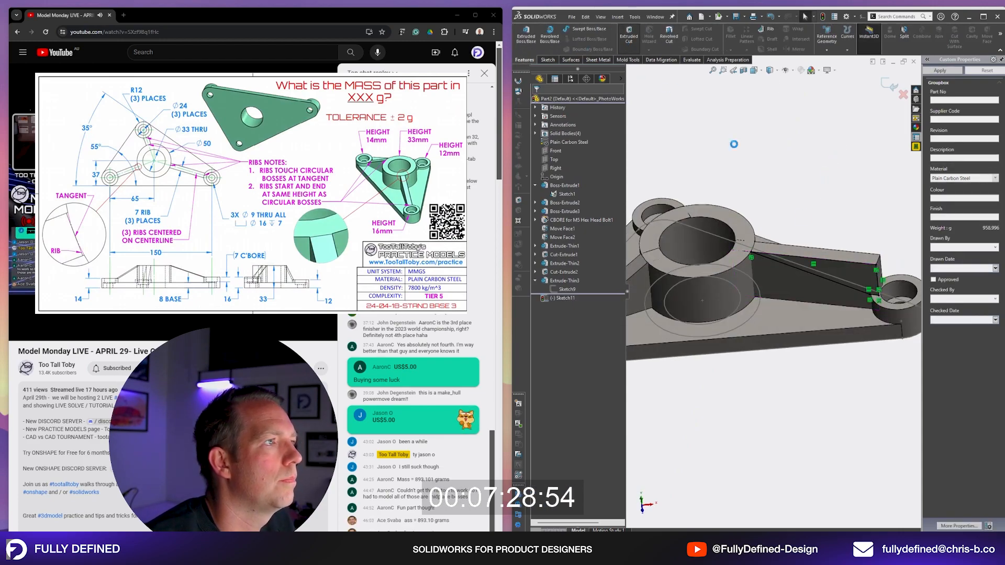
{"action": "scroll", "coordinate": [909, 270], "scroll_direction": "down", "scroll_amount": 1}
{"action": "left_click", "coordinate": [567, 285]}
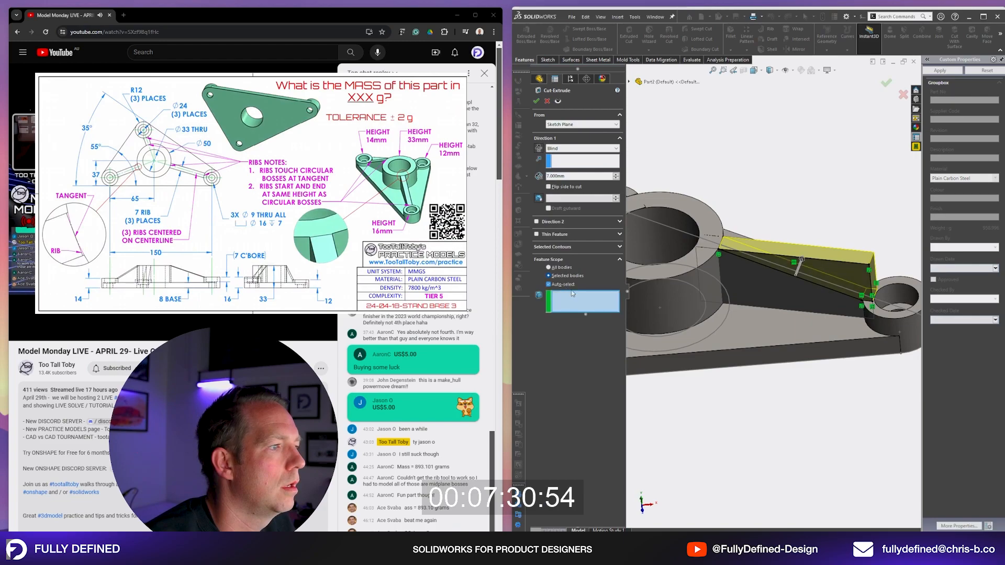
{"action": "left_click", "coordinate": [771, 289]}
{"action": "right_click", "coordinate": [784, 134]}
- Combine the base body and the three rib bodies into one solid with the Add operation
{"action": "scroll", "coordinate": [790, 170], "scroll_direction": "up", "scroll_amount": 3}
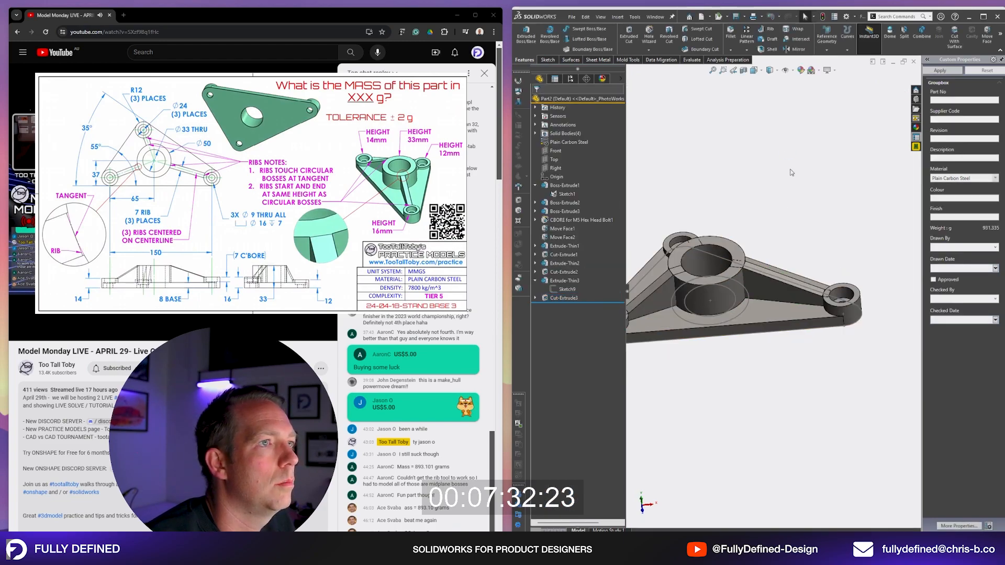
{"action": "left_click", "coordinate": [922, 33]}
{"action": "left_click", "coordinate": [701, 309]}
{"action": "left_click", "coordinate": [675, 299]}
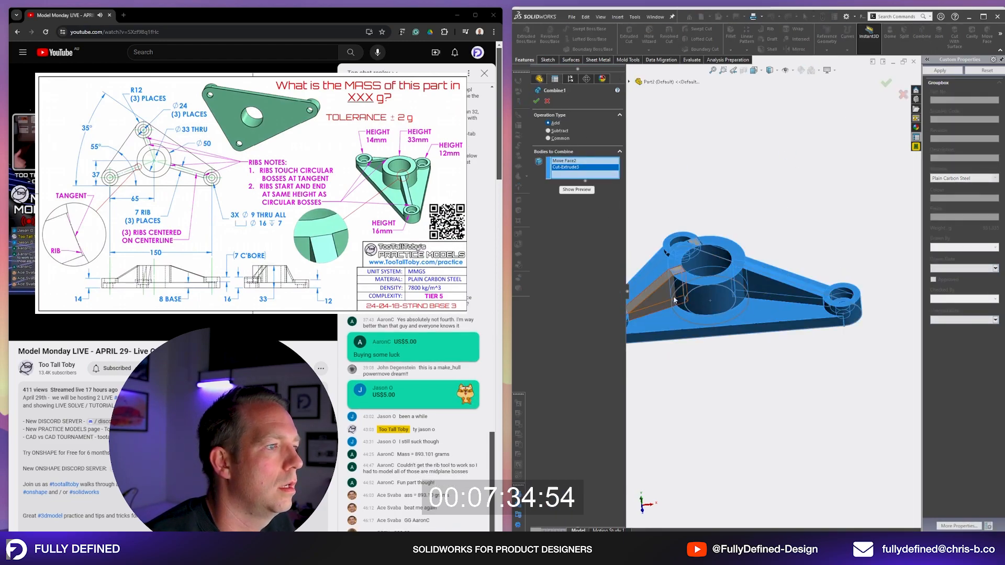
{"action": "left_click", "coordinate": [675, 299]}
{"action": "middle_click_drag", "start_coordinate": [675, 300], "coordinate": [710, 289]}
{"action": "left_click", "coordinate": [679, 254]}
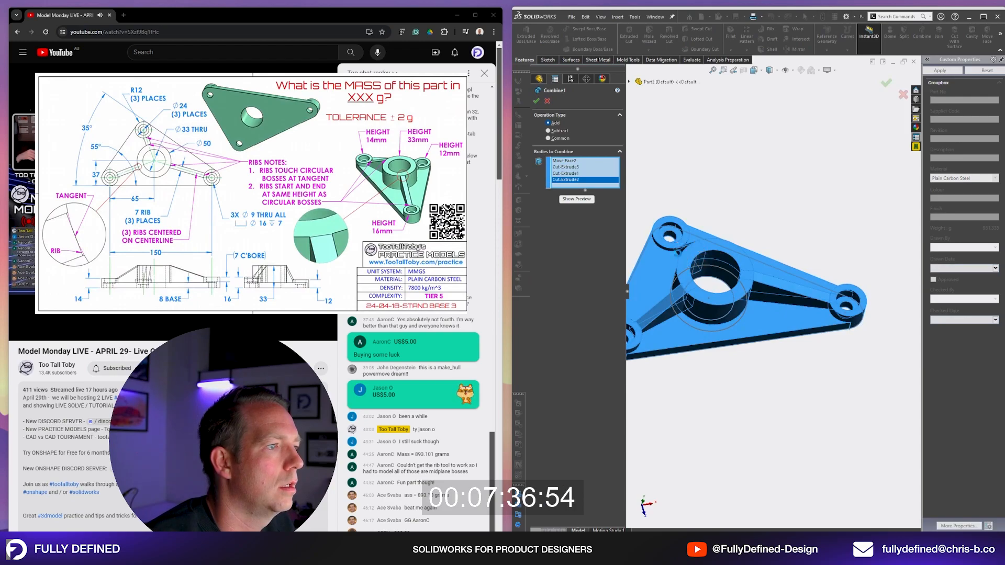
{"action": "right_click", "coordinate": [679, 255]}
- Record "time 46:27" as the part's Finish custom property
{"action": "scroll", "coordinate": [677, 297], "scroll_direction": "up", "scroll_amount": 2}
{"action": "scroll", "coordinate": [837, 245], "scroll_direction": "down", "scroll_amount": 1}
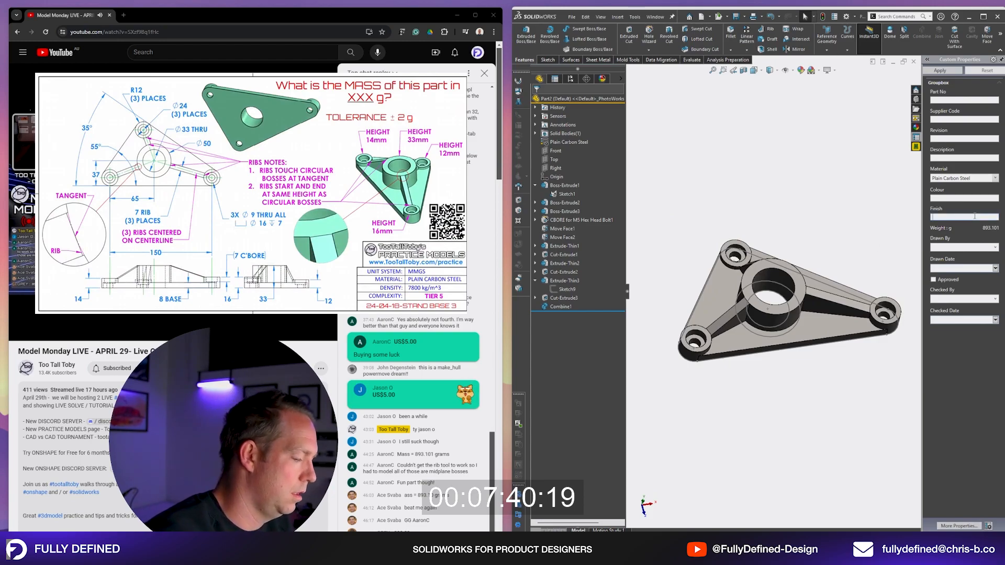
{"action": "type", "text": "time 46:27"}
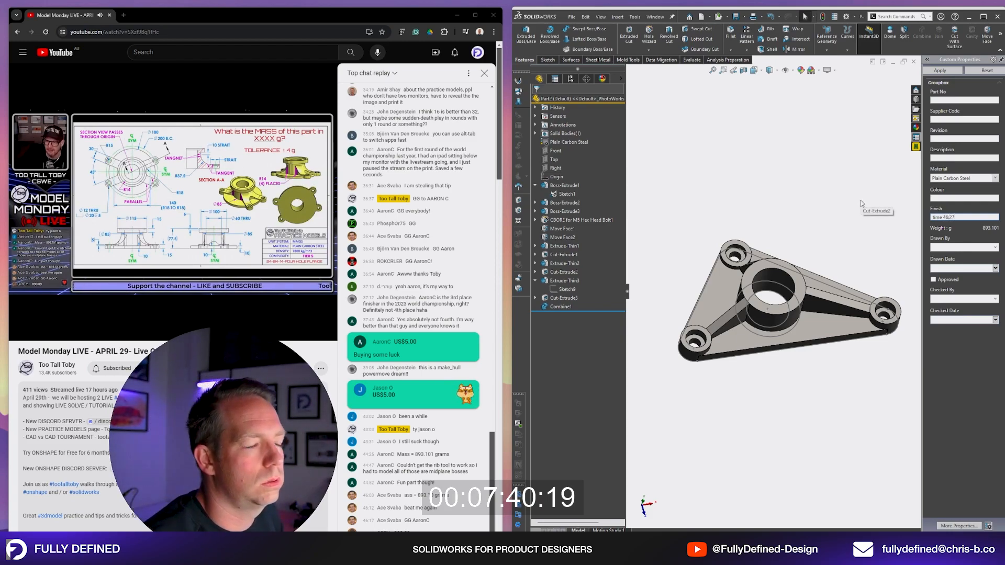
{"action": "middle_click_drag", "start_coordinate": [858, 187], "coordinate": [894, 257]}
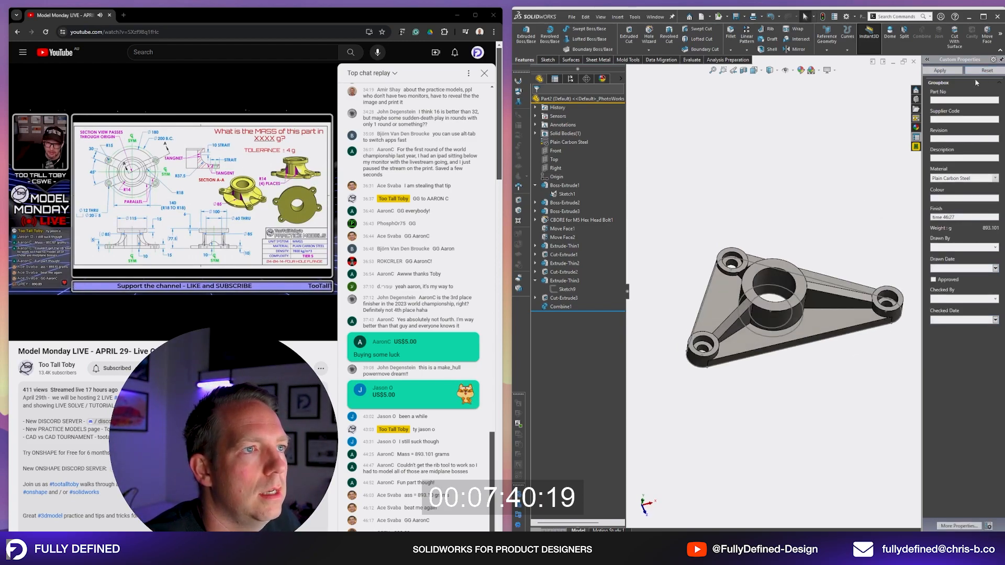